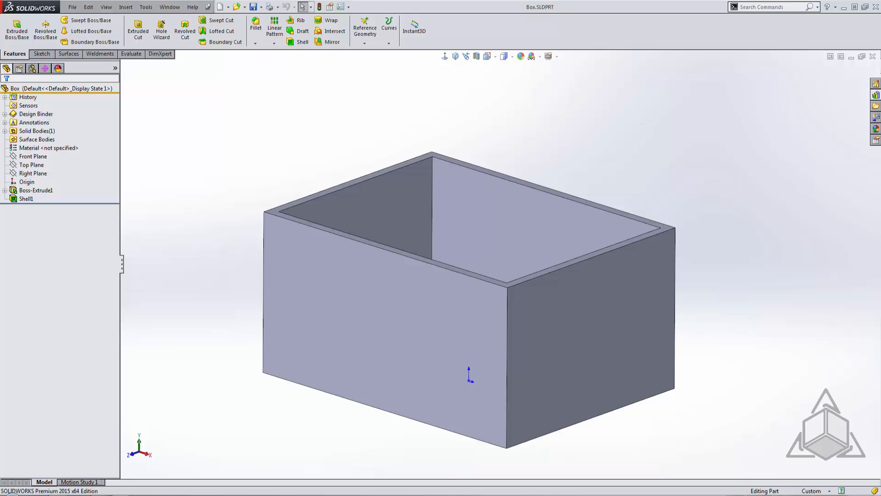
Place the lock cuts library feature from the Lunch & Learn folder on the box's front face, using the 2 x 0.75 configuration.
{"action": "left_click", "coordinate": [876, 96]}
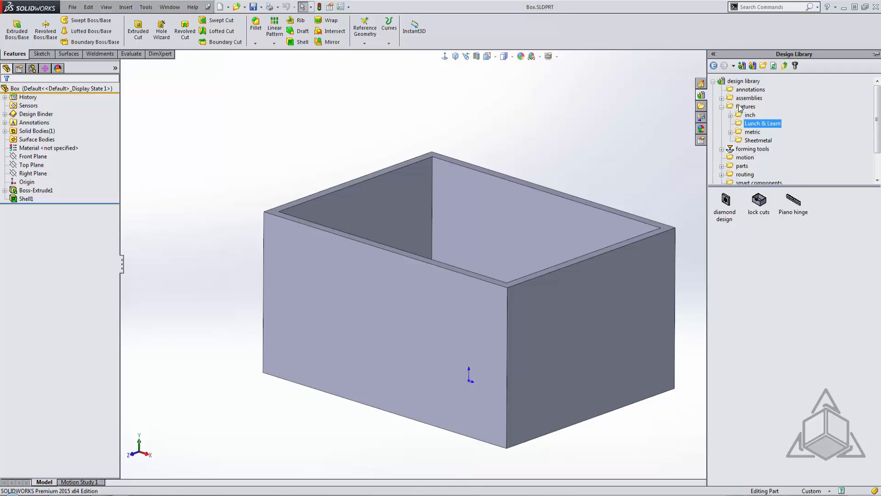
{"action": "mouse_move", "coordinate": [759, 207]}
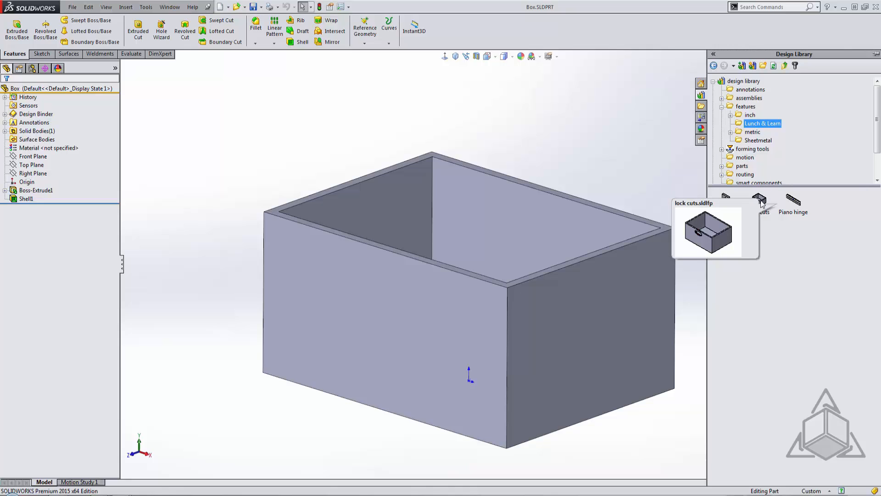
{"action": "left_click_drag", "start_coordinate": [760, 202], "coordinate": [378, 290]}
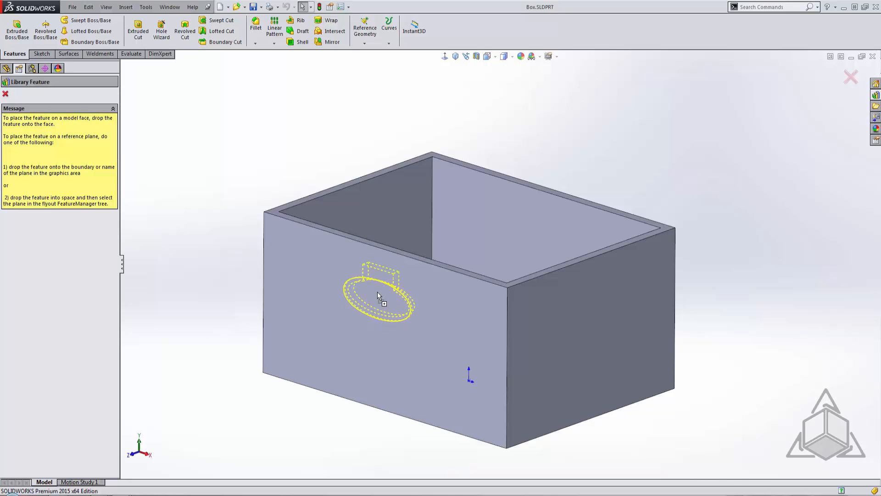
{"action": "left_click_drag", "start_coordinate": [377, 291], "coordinate": [377, 292]}
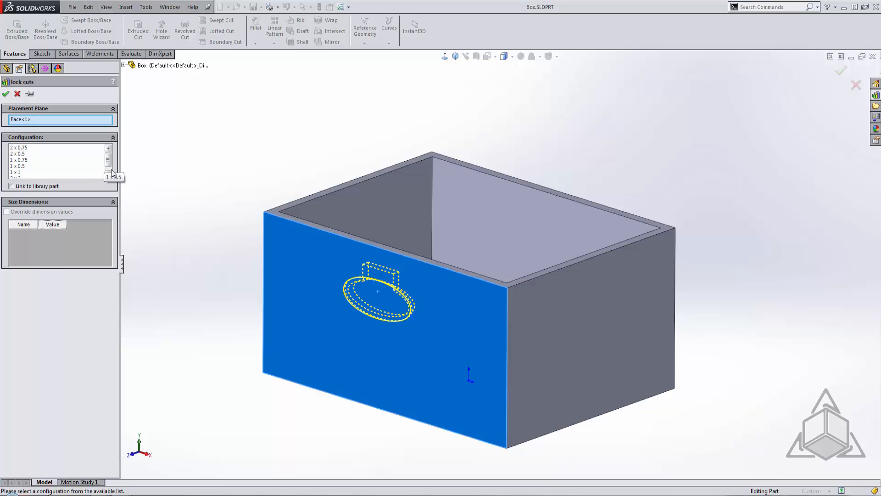
{"action": "left_click", "coordinate": [19, 147]}
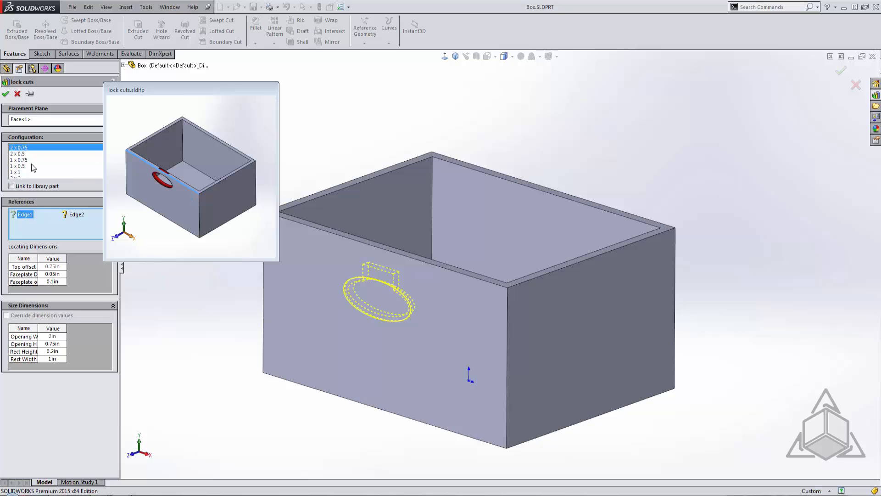
Assign the front wall's outer top edge as the Edge1 reference and its inner top edge as Edge2.
{"action": "left_click_drag", "start_coordinate": [142, 90], "coordinate": [166, 77]}
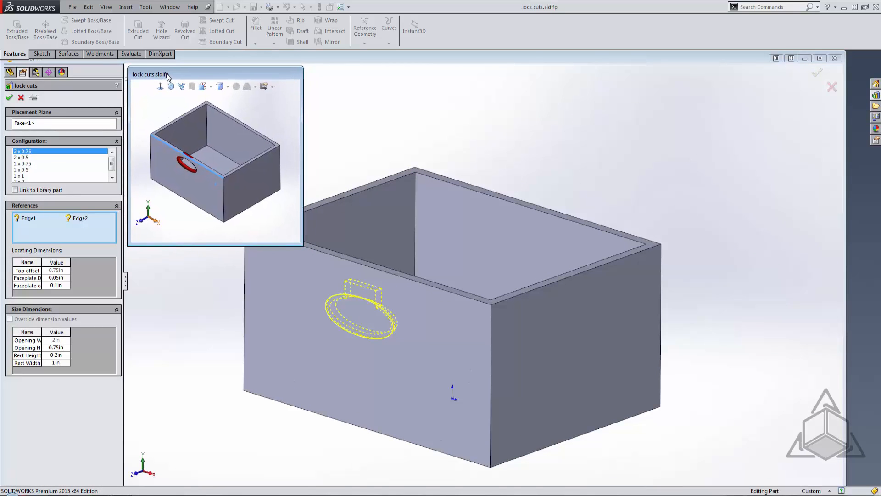
{"action": "scroll", "coordinate": [194, 159], "scroll_direction": "down", "scroll_amount": 5}
{"action": "scroll", "coordinate": [194, 152], "scroll_direction": "up", "scroll_amount": 6}
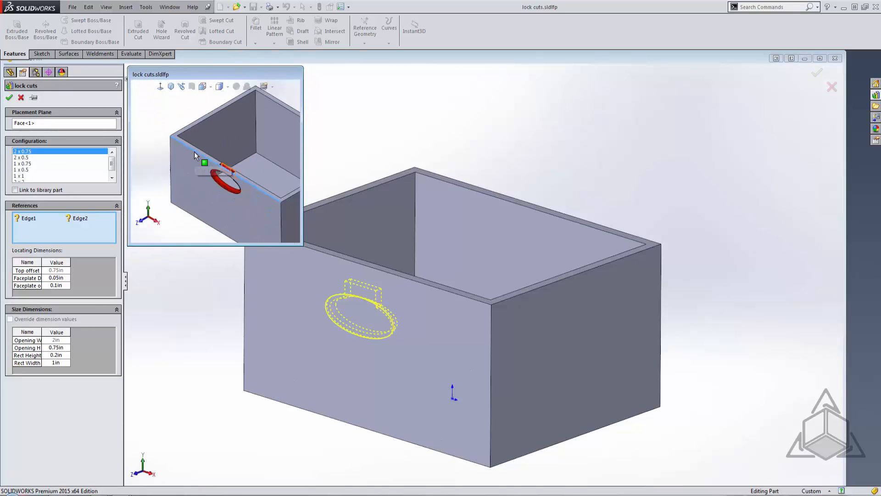
{"action": "middle_click_drag", "start_coordinate": [195, 152], "coordinate": [251, 211]}
{"action": "scroll", "coordinate": [213, 177], "scroll_direction": "down", "scroll_amount": 3}
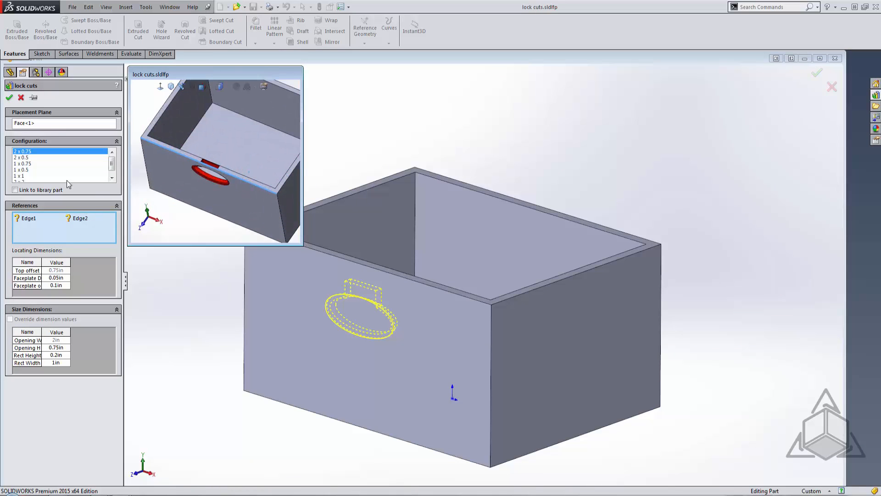
{"action": "scroll", "coordinate": [206, 188], "scroll_direction": "down", "scroll_amount": 2}
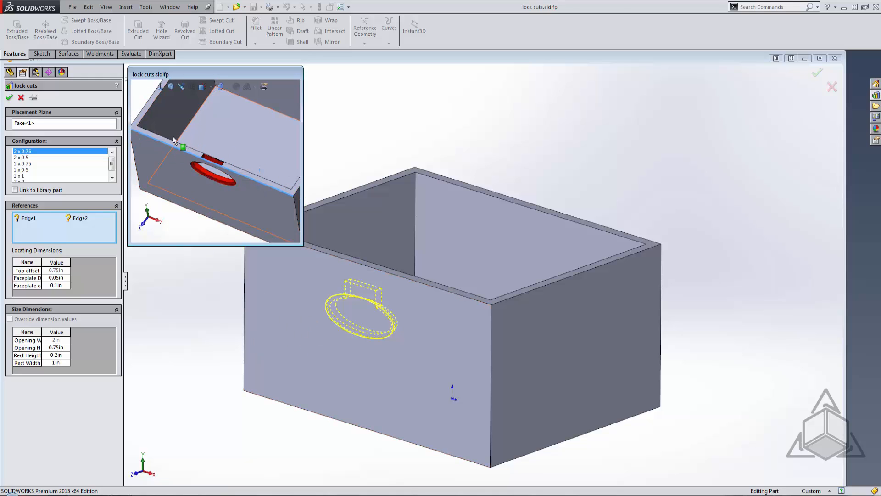
{"action": "left_click", "coordinate": [349, 262]}
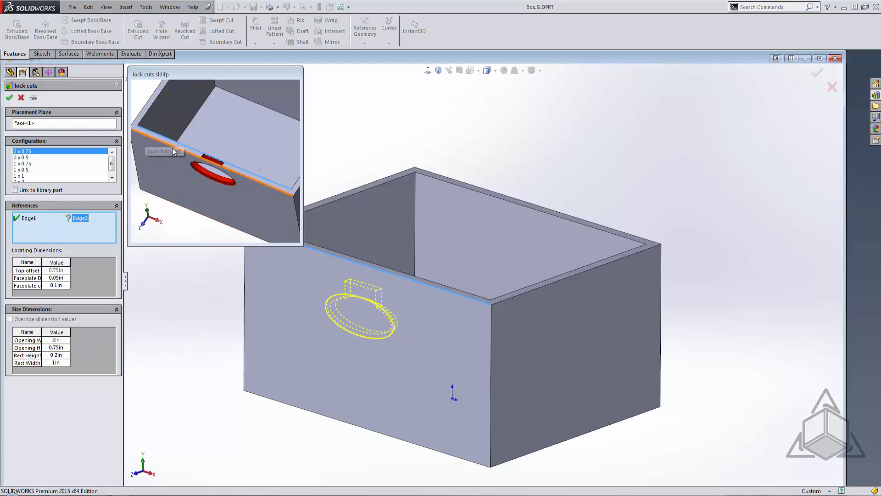
{"action": "left_click", "coordinate": [347, 259]}
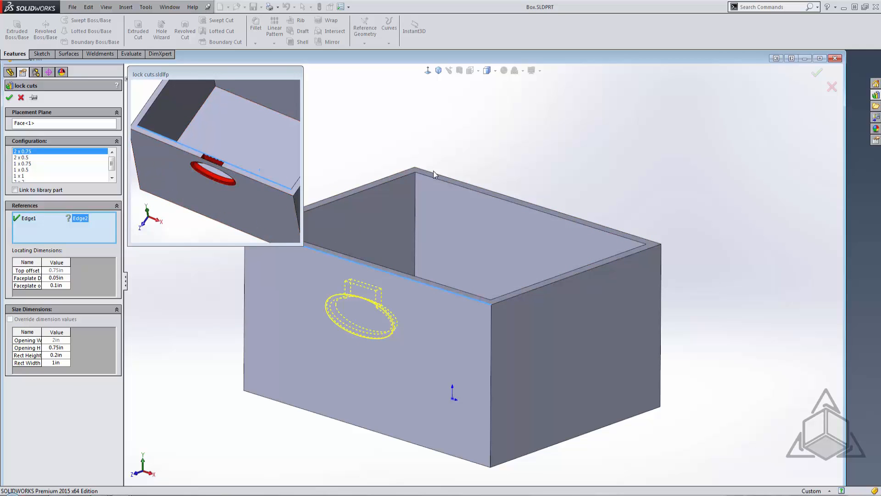
{"action": "middle_click_drag", "start_coordinate": [436, 171], "coordinate": [394, 275]}
{"action": "scroll", "coordinate": [381, 302], "scroll_direction": "down", "scroll_amount": 5}
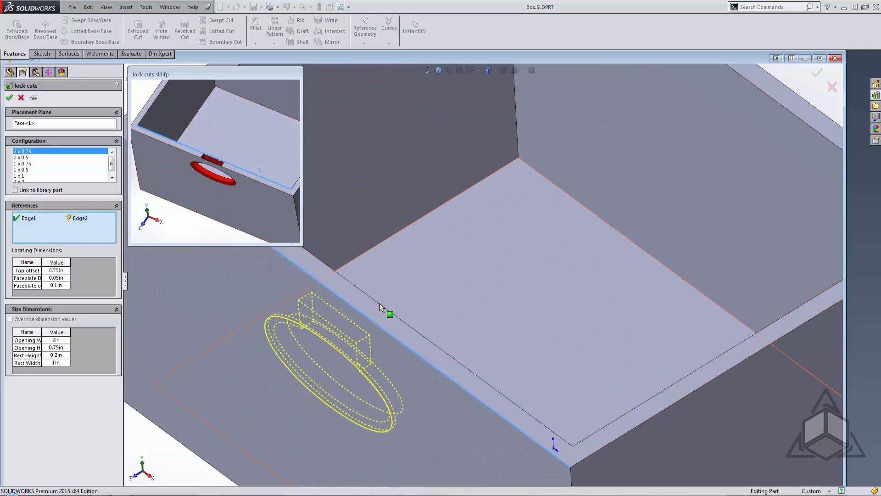
{"action": "left_click", "coordinate": [378, 303]}
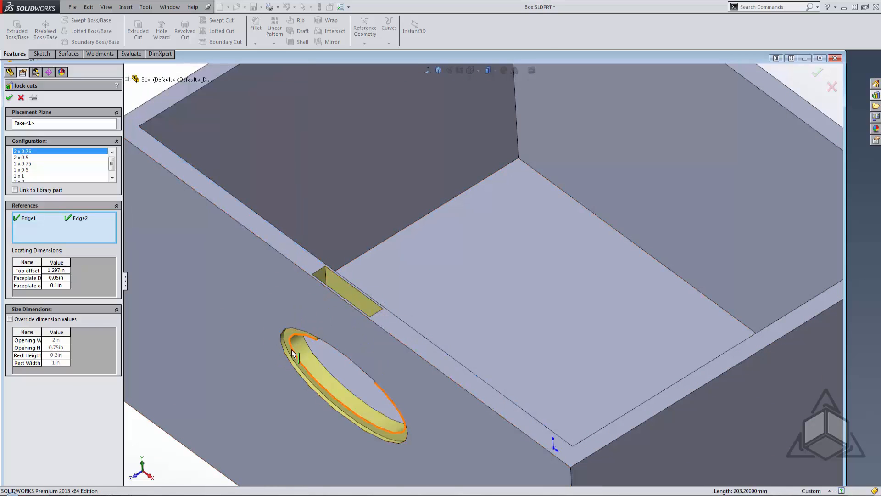
Set the lock cuts' Top offset to 1 in and accept the library feature.
{"action": "scroll", "coordinate": [337, 376], "scroll_direction": "up", "scroll_amount": 4}
{"action": "middle_click_drag", "start_coordinate": [354, 382], "coordinate": [373, 326]}
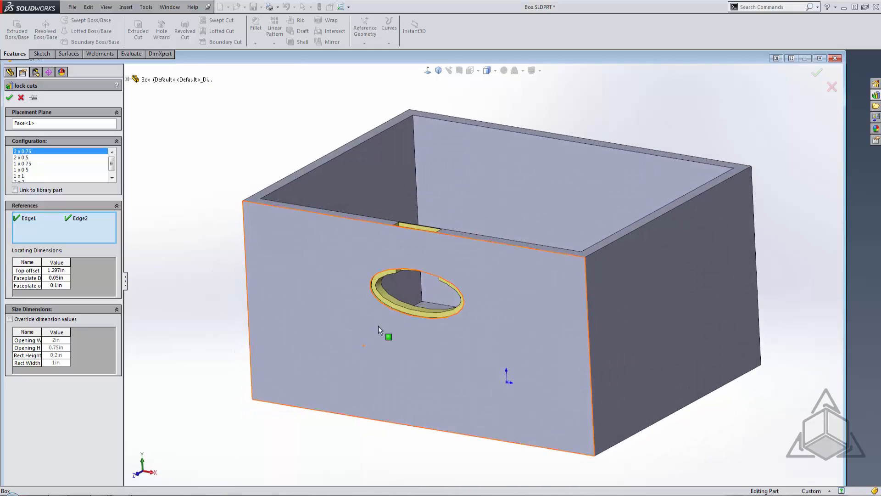
{"action": "scroll", "coordinate": [473, 262], "scroll_direction": "down", "scroll_amount": 3}
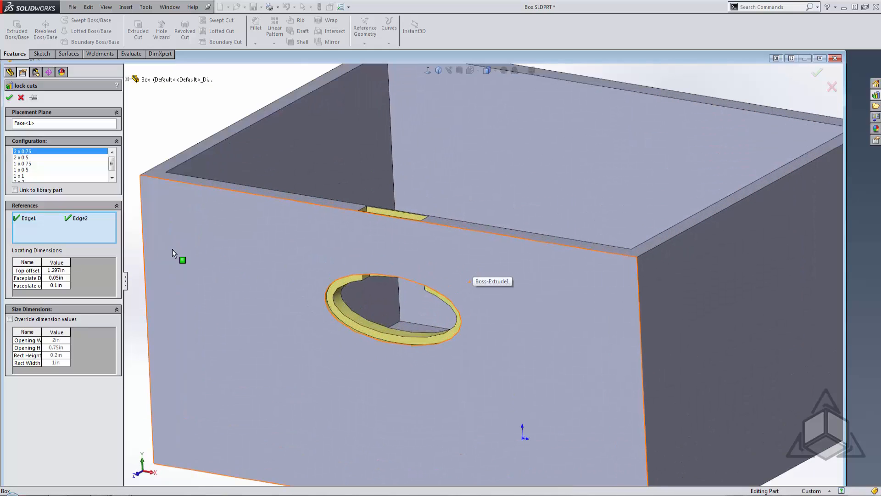
{"action": "left_click_drag", "start_coordinate": [41, 262], "coordinate": [68, 261]}
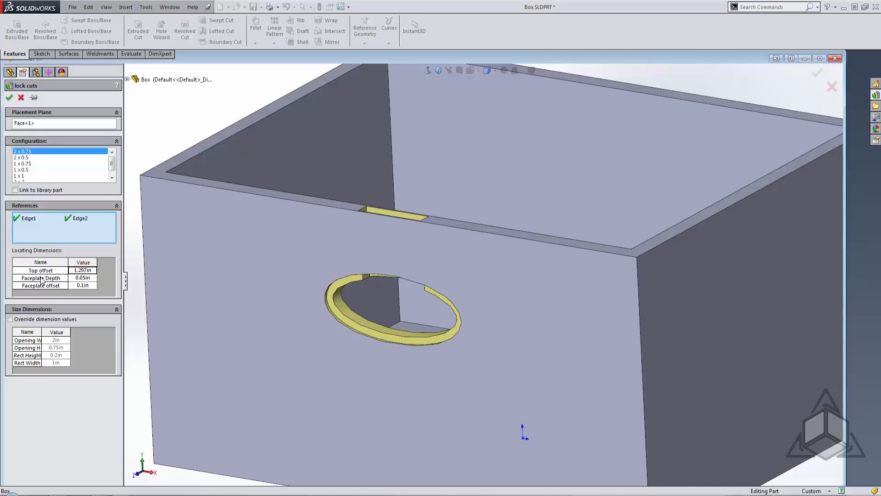
{"action": "left_click", "coordinate": [81, 271]}
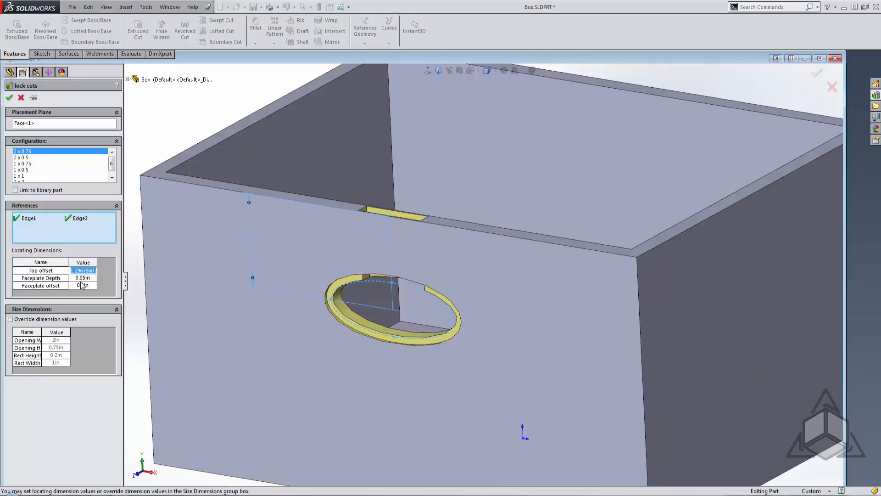
{"action": "type", "text": "1"}
{"action": "key", "text": "Return"}
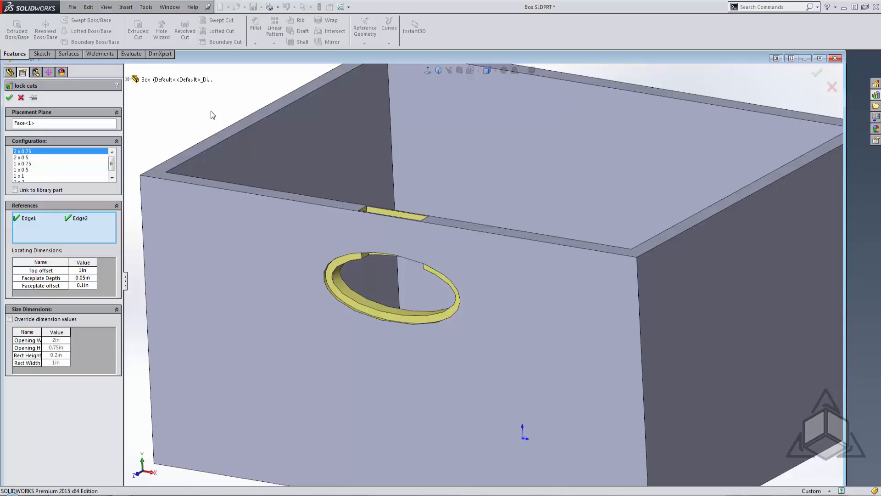
{"action": "left_click", "coordinate": [9, 98]}
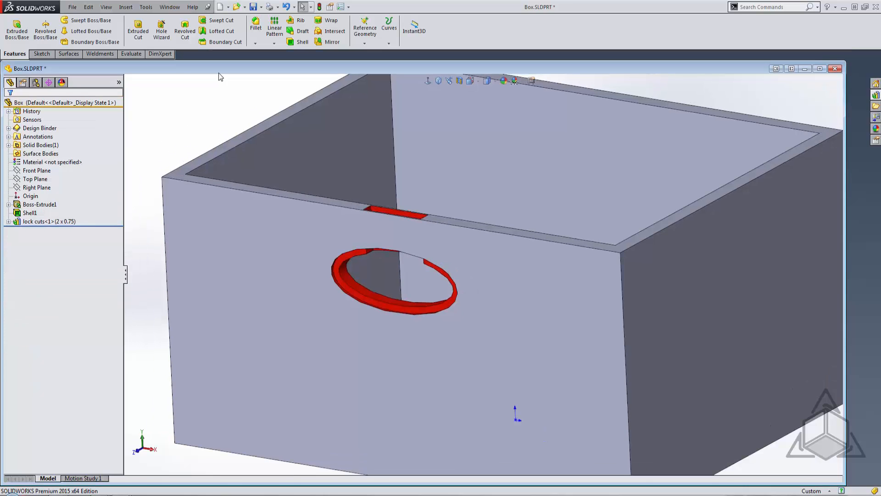
Examine the cuts and plane contained in the lock cuts feature and which geometry each one creates on the box.
{"action": "scroll", "coordinate": [219, 69], "scroll_direction": "up", "scroll_amount": 1}
{"action": "scroll", "coordinate": [223, 88], "scroll_direction": "down", "scroll_amount": 1}
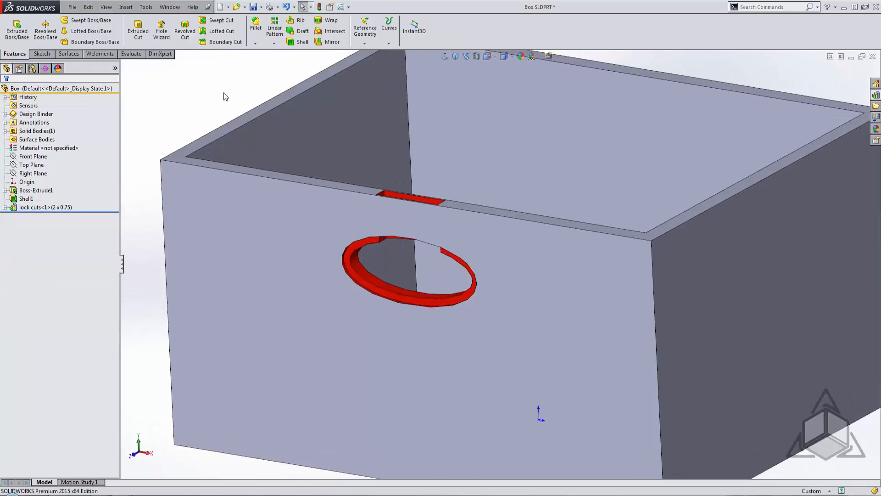
{"action": "mouse_move", "coordinate": [352, 163]}
{"action": "middle_mouse_down"}
{"action": "mouse_move", "coordinate": [319, 173]}
{"action": "mouse_move", "coordinate": [346, 177]}
{"action": "mouse_move", "coordinate": [348, 168]}
{"action": "middle_mouse_up"}
{"action": "scroll", "coordinate": [282, 134], "scroll_direction": "up", "scroll_amount": 2}
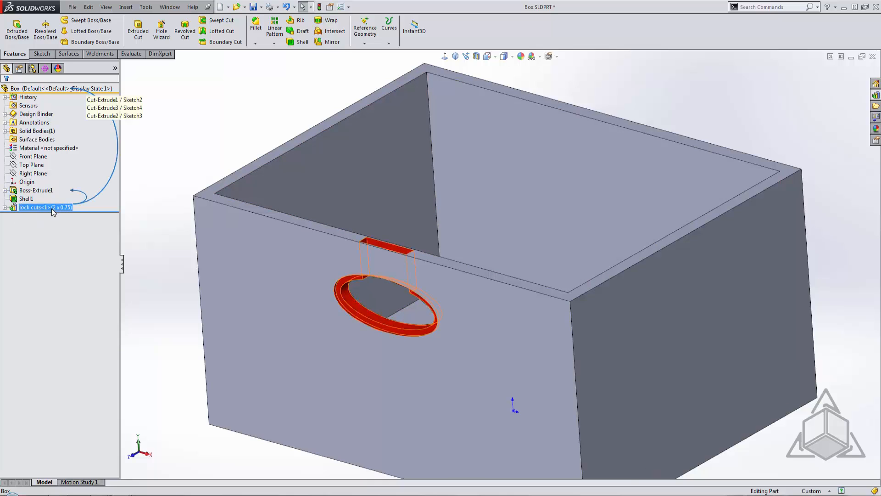
{"action": "left_click", "coordinate": [5, 207]}
{"action": "left_click", "coordinate": [29, 218]}
{"action": "left_click", "coordinate": [37, 257]}
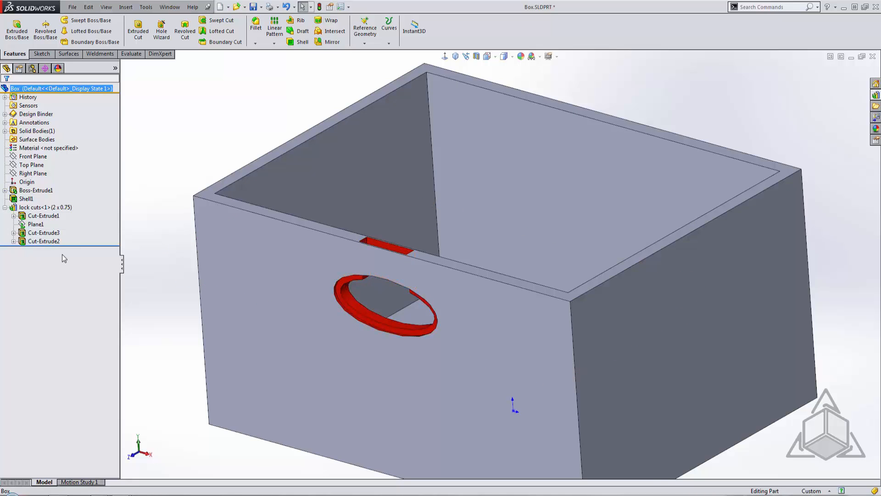
{"action": "left_click", "coordinate": [40, 224]}
{"action": "left_click", "coordinate": [48, 233], "text": "ctrl"}
{"action": "left_click", "coordinate": [47, 233]}
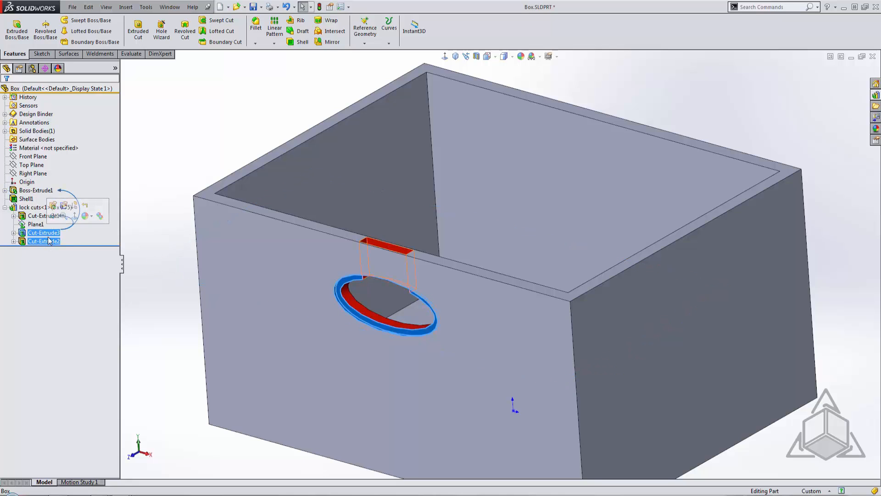
{"action": "left_click", "coordinate": [54, 238]}
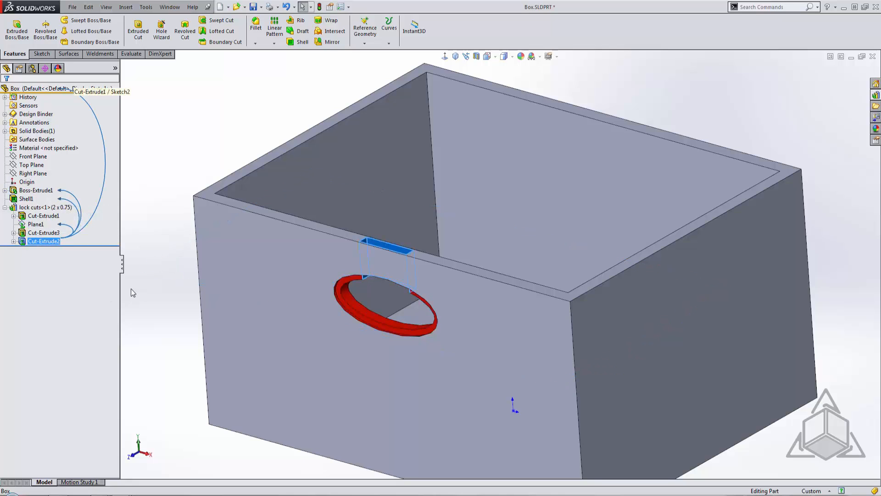
{"action": "left_click", "coordinate": [153, 289]}
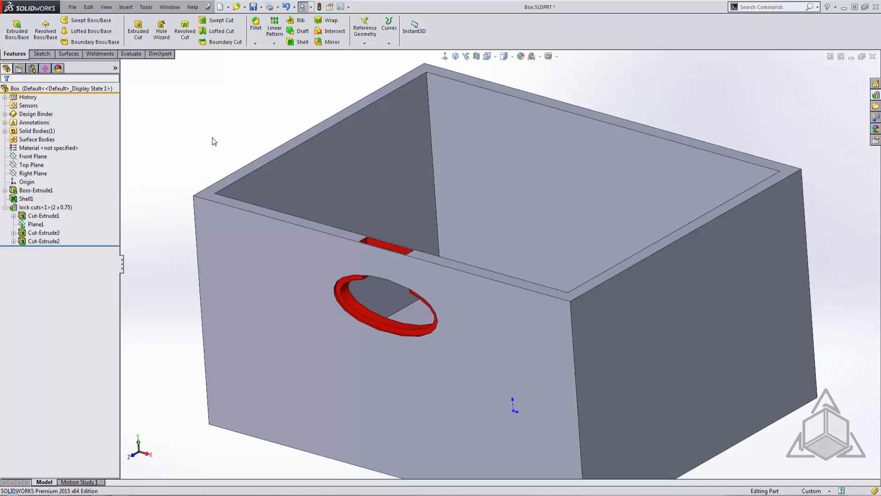
Edit the lock cuts feature and try the 2 x 0.5, 1 x 0.75, 1 x 0.5 and 1 x 1 configurations.
{"action": "right_click", "coordinate": [41, 209]}
{"action": "left_click", "coordinate": [49, 207]}
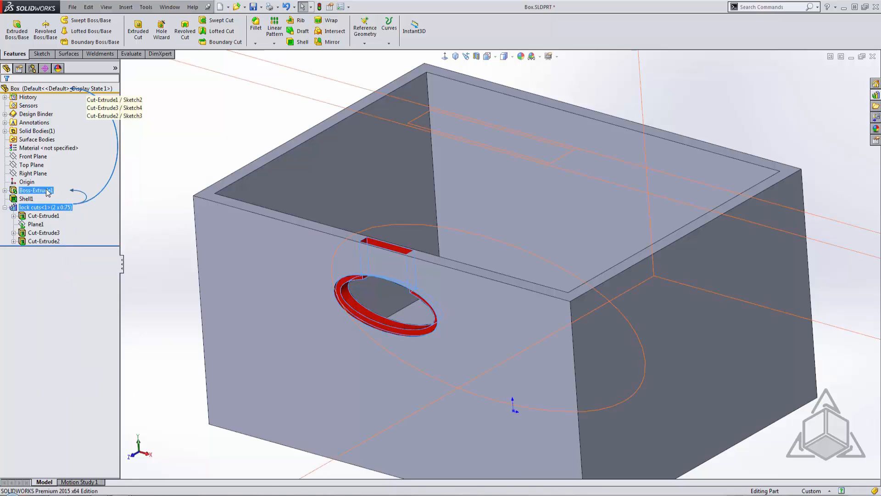
{"action": "right_click", "coordinate": [50, 207]}
{"action": "left_click", "coordinate": [49, 207]}
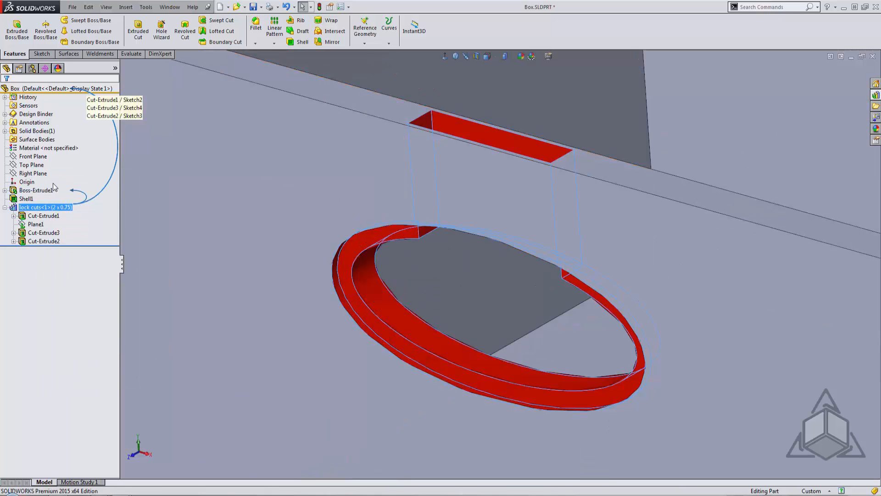
{"action": "right_click", "coordinate": [50, 207]}
{"action": "left_click", "coordinate": [56, 183]}
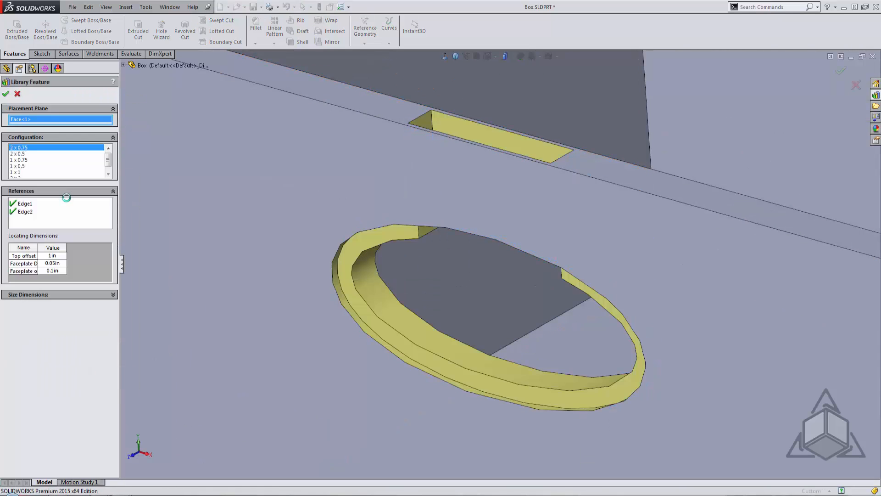
{"action": "left_click", "coordinate": [28, 154]}
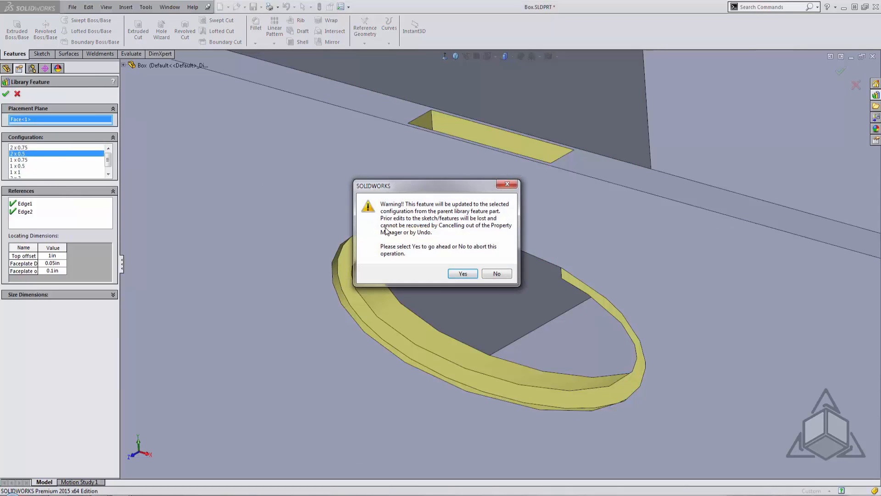
{"action": "left_click", "coordinate": [460, 273]}
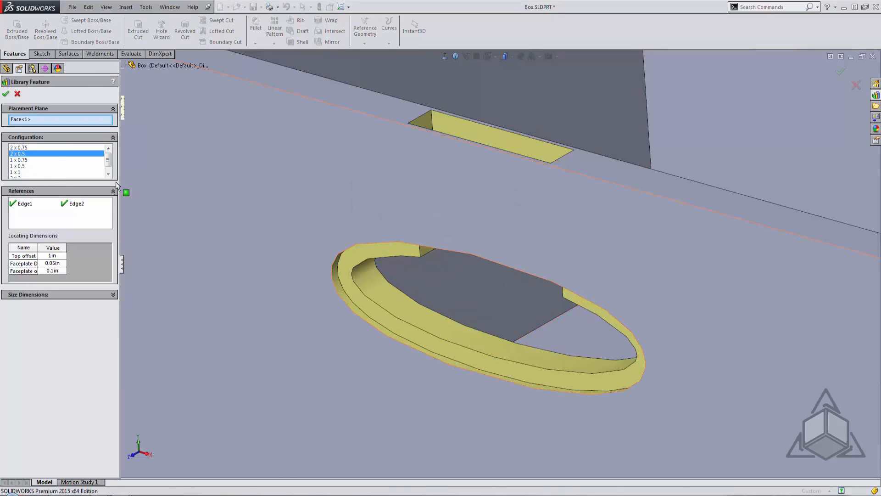
{"action": "left_click", "coordinate": [18, 160]}
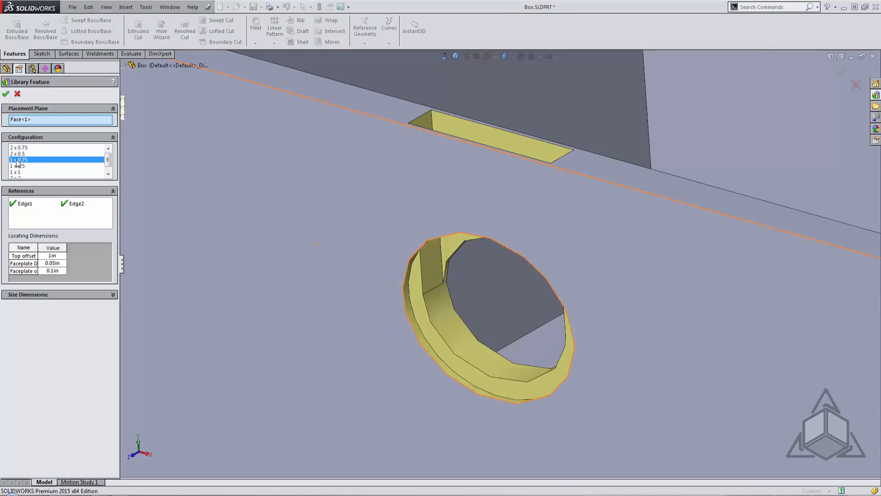
{"action": "left_click", "coordinate": [18, 167]}
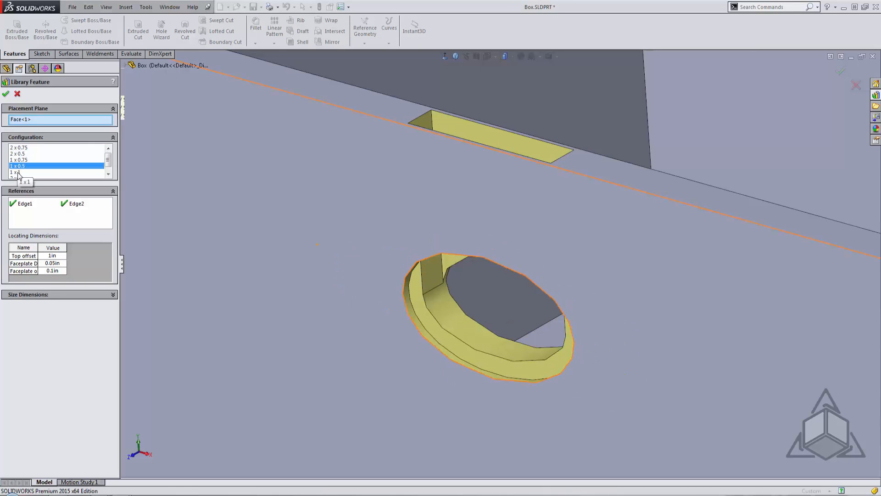
{"action": "left_click", "coordinate": [17, 172]}
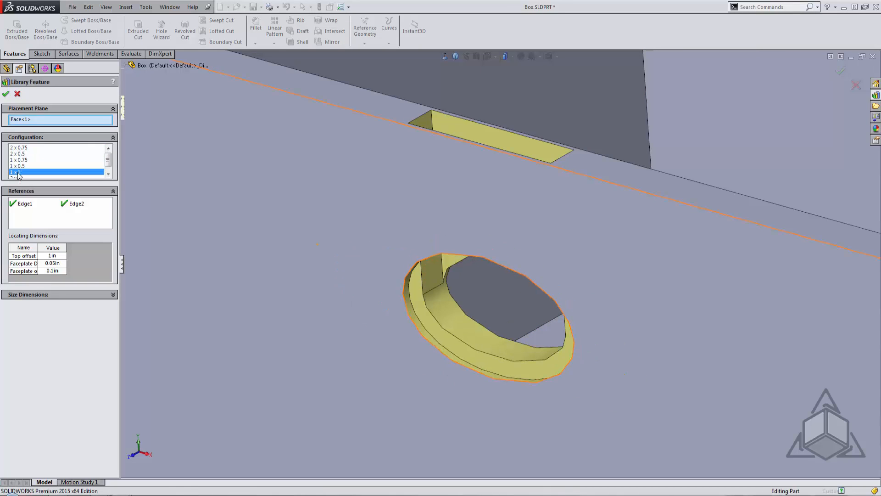
Return the lock cuts feature to the 2 x 0.75 configuration and accept the edit.
{"action": "left_click", "coordinate": [20, 148]}
{"action": "scroll", "coordinate": [484, 252], "scroll_direction": "up", "scroll_amount": 6}
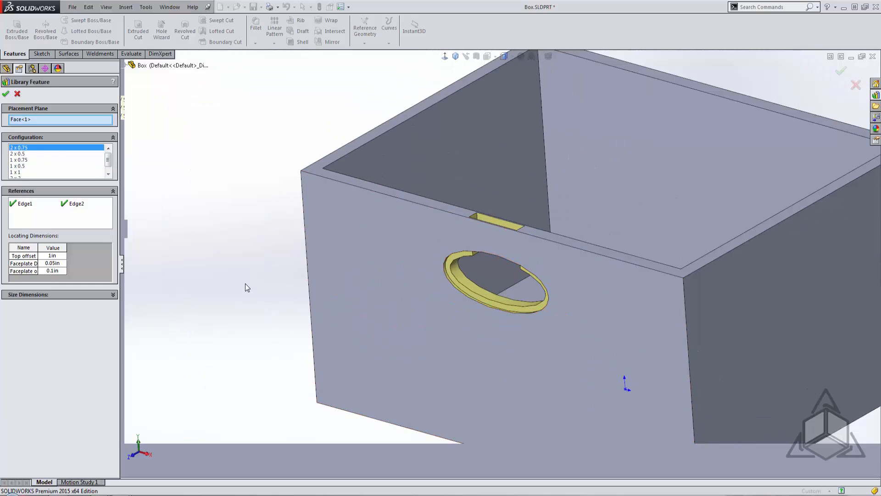
{"action": "left_click", "coordinate": [6, 94]}
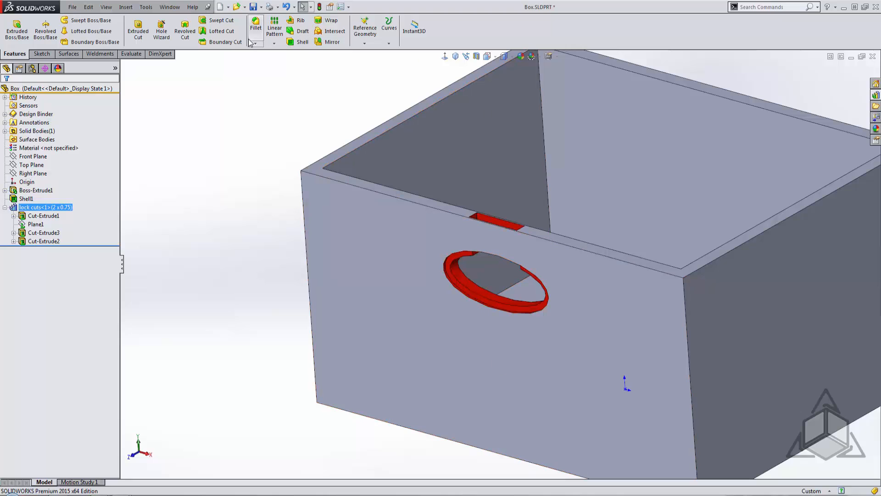
Switch to the START diamond design part and examine the plate and its diamond sketch.
{"action": "left_click", "coordinate": [169, 7]}
{"action": "left_click", "coordinate": [197, 114]}
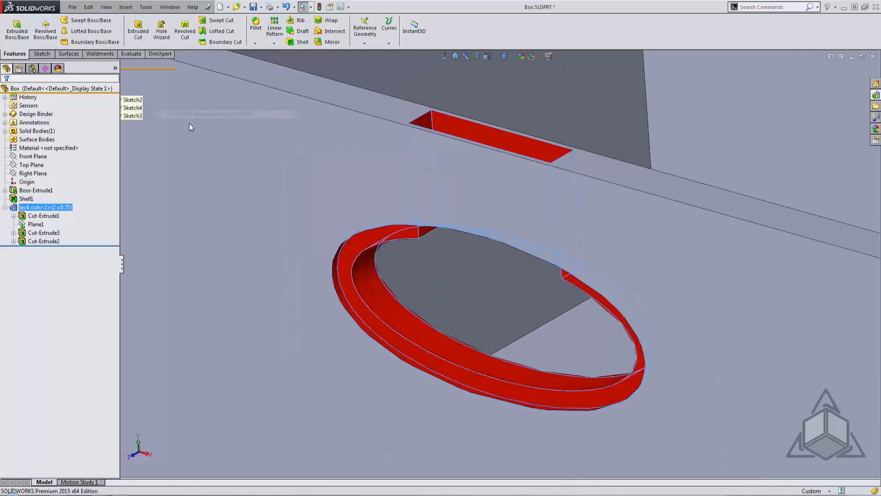
{"action": "mouse_move", "coordinate": [412, 309]}
{"action": "middle_mouse_down"}
{"action": "mouse_move", "coordinate": [394, 309]}
{"action": "mouse_move", "coordinate": [440, 305]}
{"action": "mouse_move", "coordinate": [403, 316]}
{"action": "middle_mouse_up"}
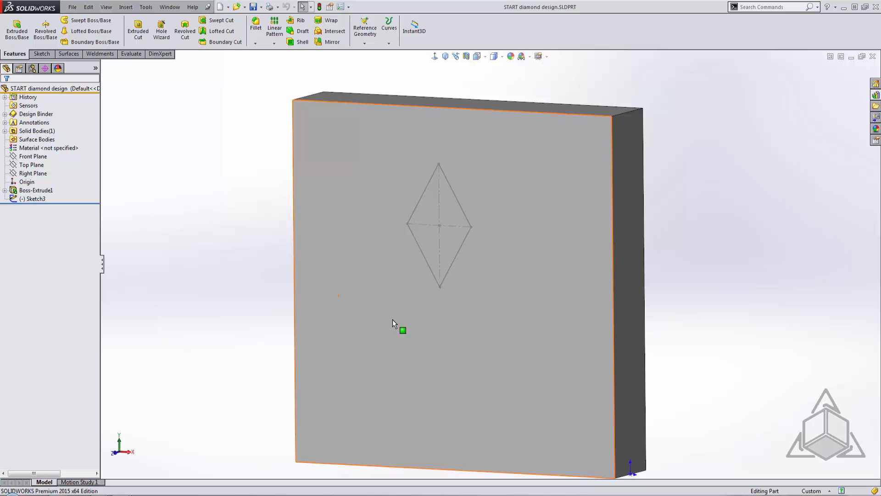
{"action": "middle_click_drag", "start_coordinate": [524, 138], "coordinate": [562, 146]}
{"action": "double_click", "coordinate": [562, 147]}
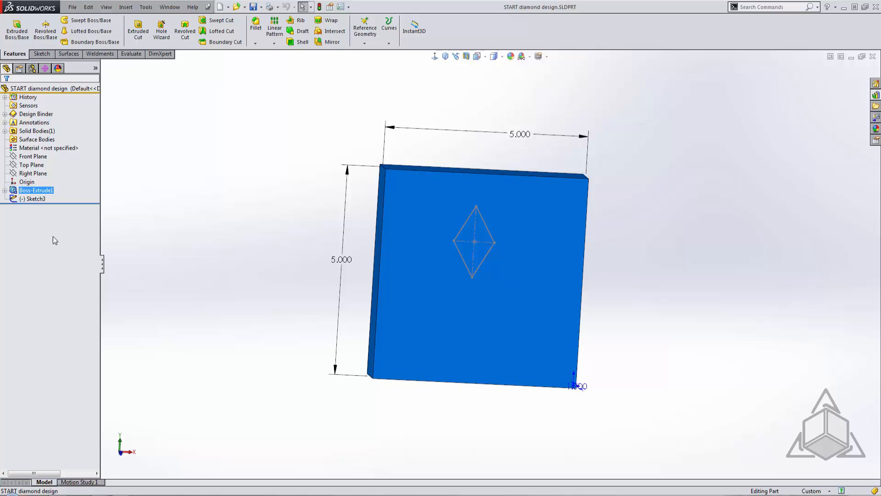
Edit the diamond sketch, facing it straight on, and add a sketch point directly below the diamond's lower vertex.
{"action": "left_click", "coordinate": [32, 199]}
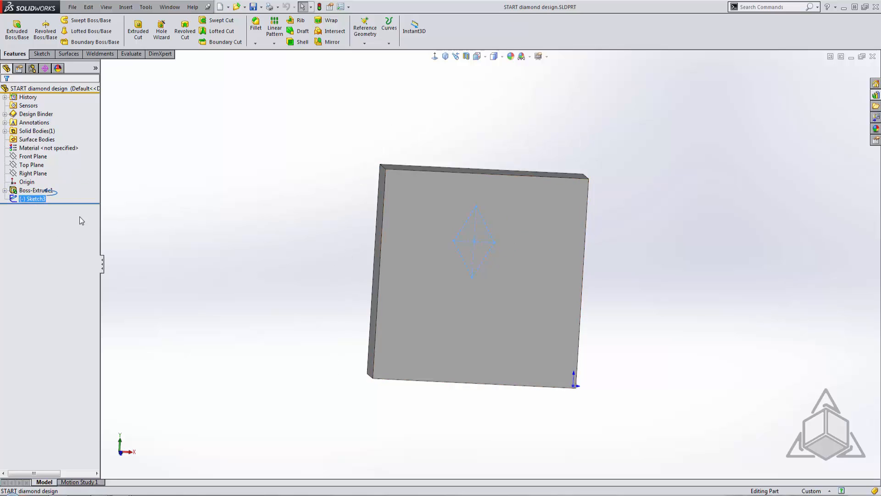
{"action": "right_click", "coordinate": [42, 198]}
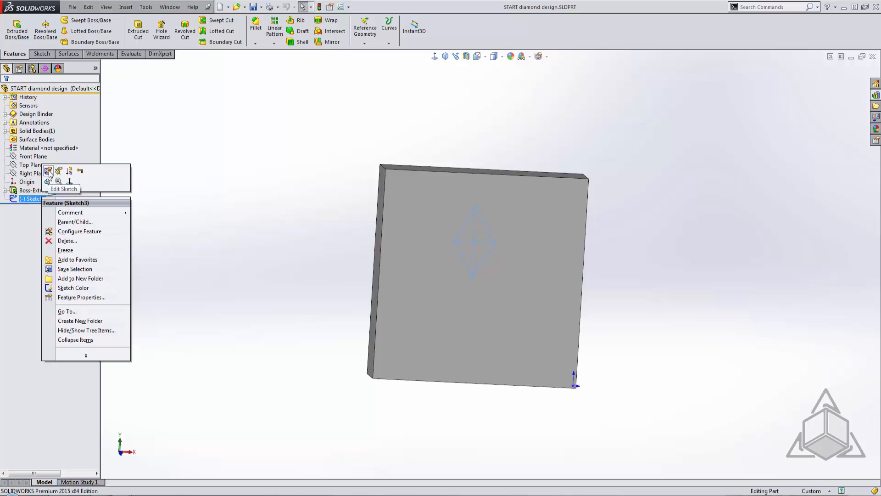
{"action": "left_click", "coordinate": [49, 171]}
{"action": "left_click", "coordinate": [434, 56]}
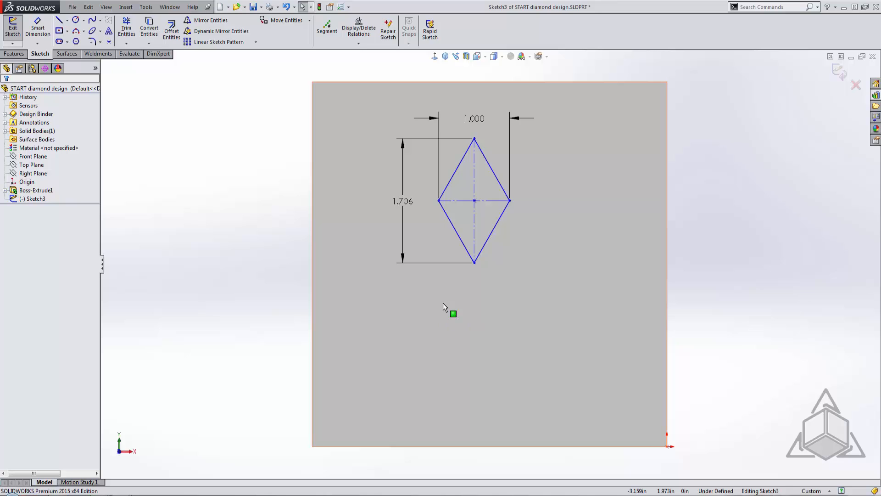
{"action": "left_click", "coordinate": [109, 43]}
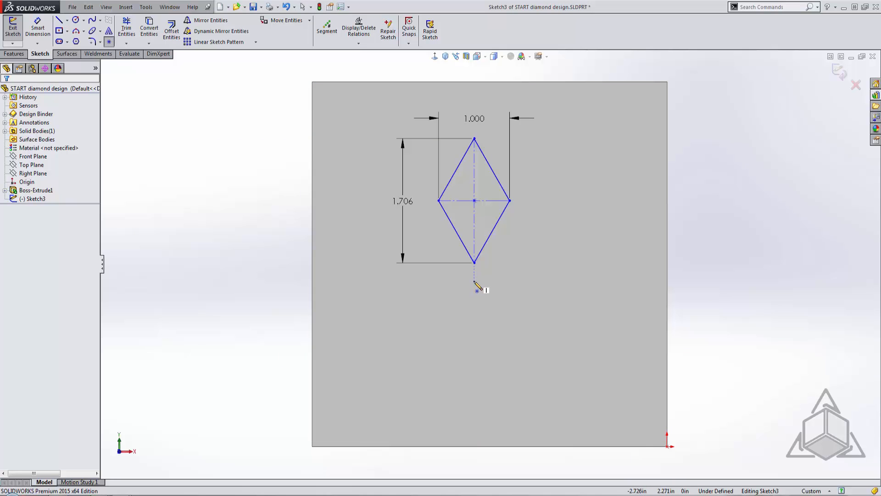
{"action": "left_click", "coordinate": [474, 280]}
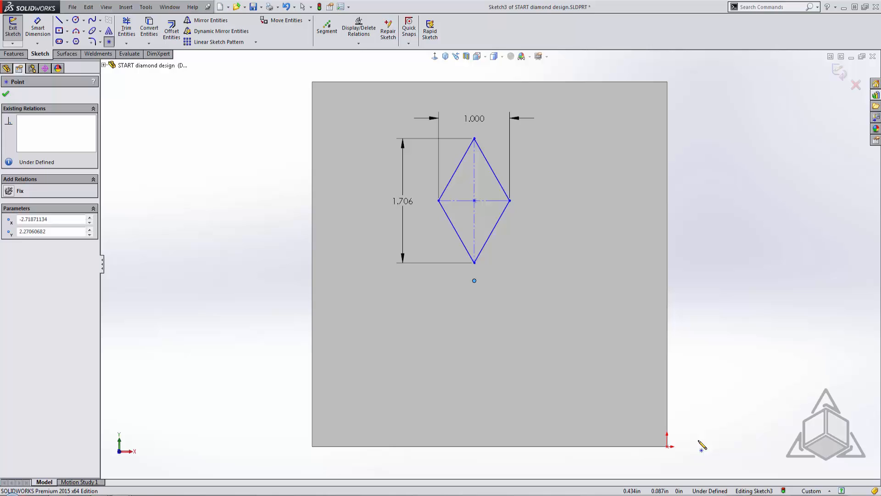
{"action": "key", "text": "Escape"}
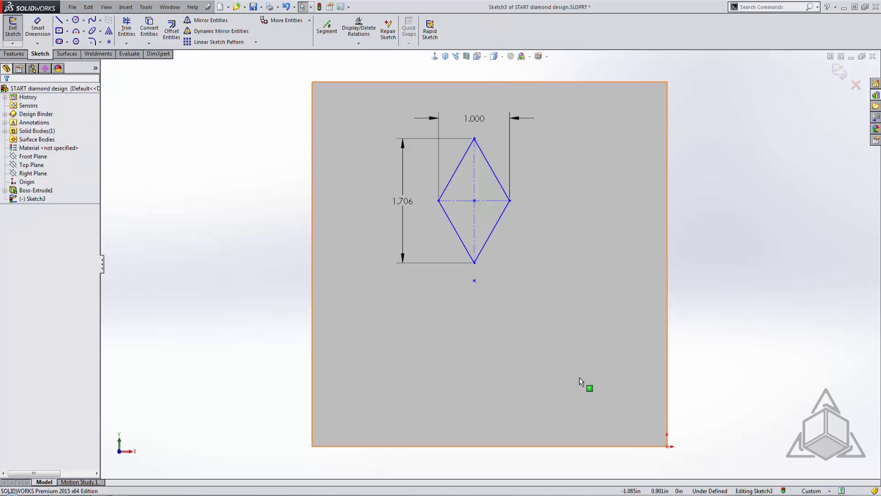
Make the new sketch point coincident with the diamond's vertical centerline.
{"action": "left_click", "coordinate": [475, 240]}
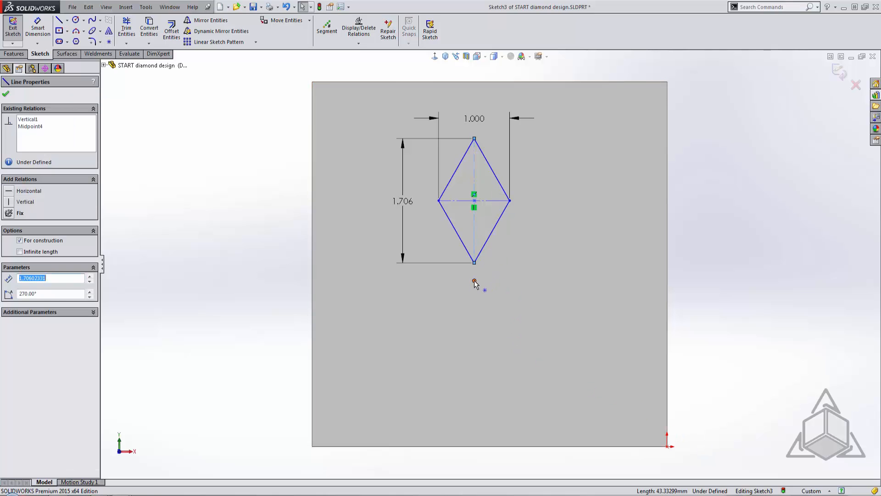
{"action": "left_click", "coordinate": [475, 280]}
{"action": "left_click", "coordinate": [475, 281], "text": "ctrl"}
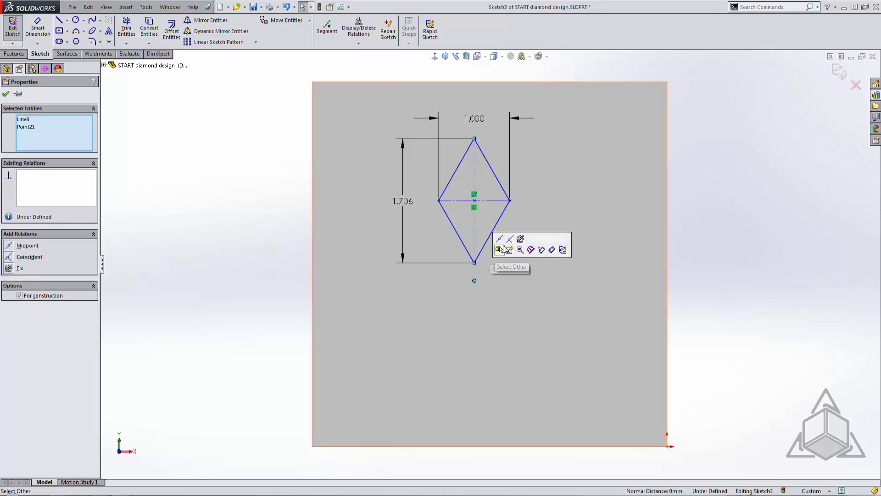
{"action": "left_click", "coordinate": [509, 243]}
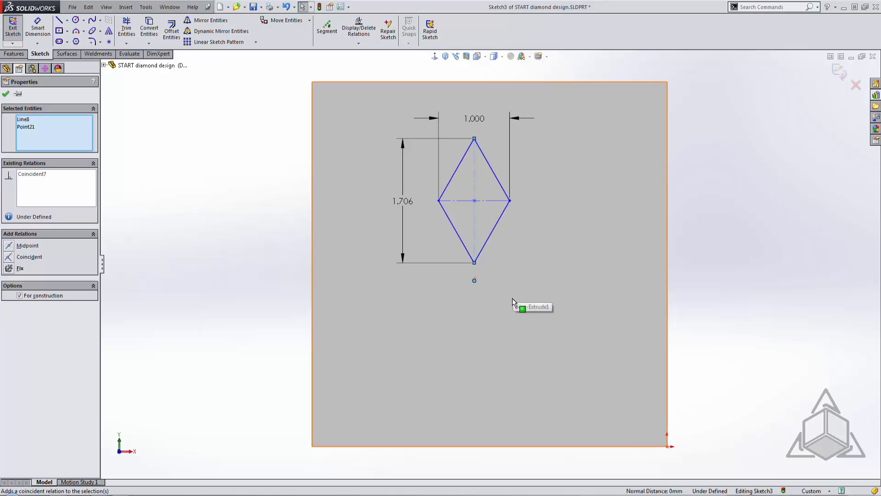
Dimension the point 0.25 in from the diamond's lower vertex and move the point to test how the diamond follows.
{"action": "left_click", "coordinate": [37, 29]}
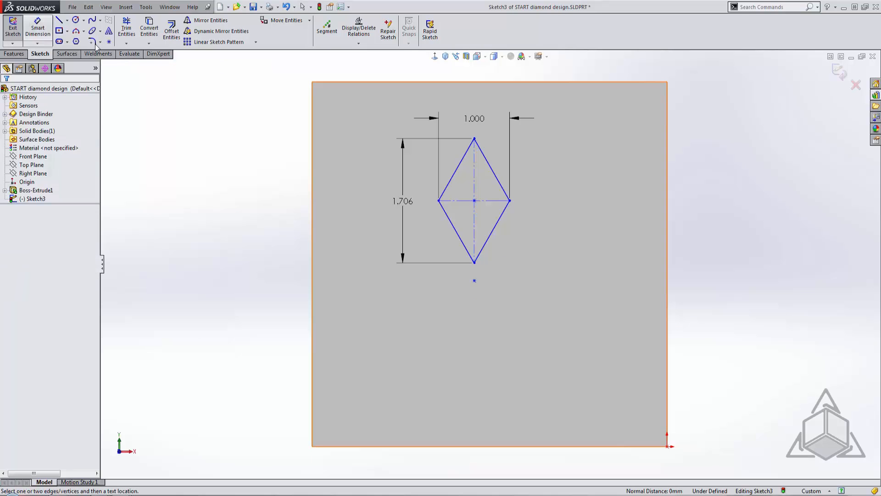
{"action": "left_click", "coordinate": [474, 280]}
{"action": "left_click", "coordinate": [474, 263]}
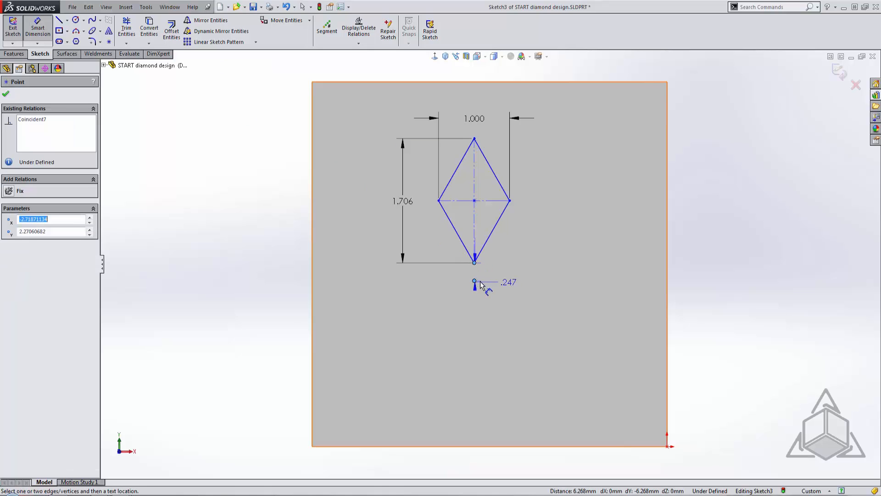
{"action": "left_click", "coordinate": [514, 275]}
{"action": "type", "text": ".25"}
{"action": "key", "text": "Return"}
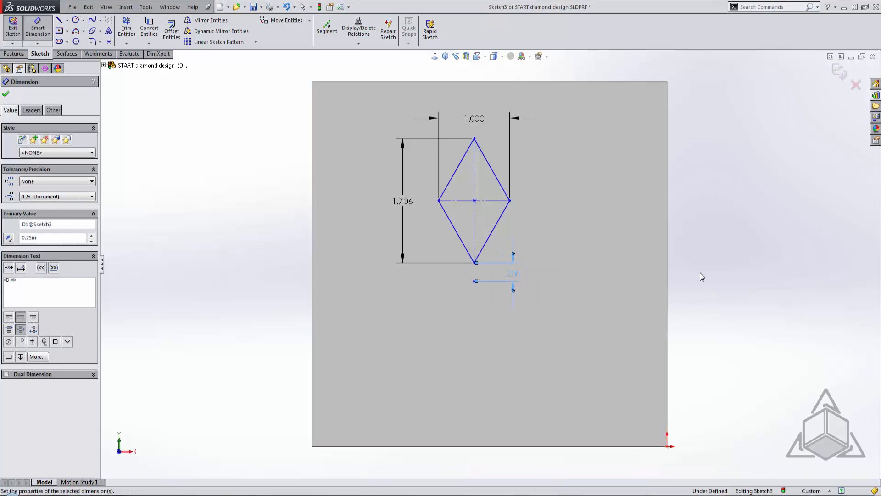
{"action": "key", "text": "Escape"}
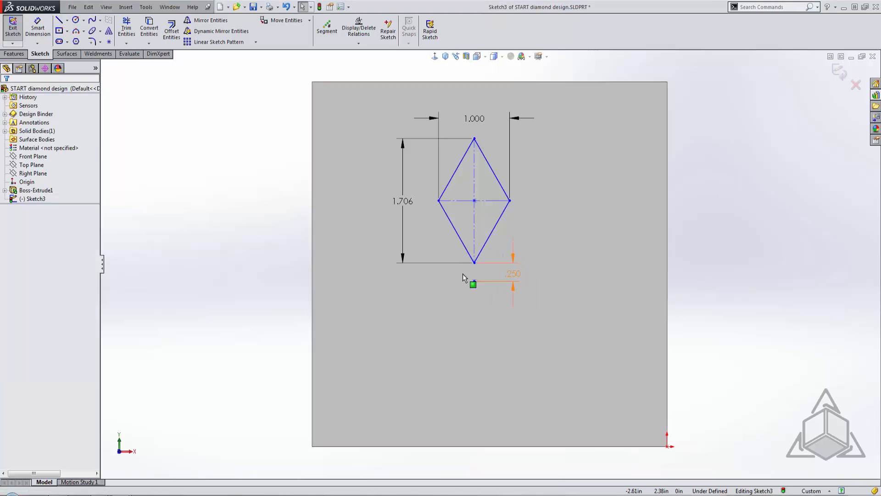
{"action": "mouse_move", "coordinate": [474, 282]}
{"action": "left_mouse_down"}
{"action": "mouse_move", "coordinate": [514, 301]}
{"action": "mouse_move", "coordinate": [450, 294]}
{"action": "mouse_move", "coordinate": [533, 280]}
{"action": "mouse_move", "coordinate": [509, 258]}
{"action": "mouse_move", "coordinate": [529, 321]}
{"action": "mouse_move", "coordinate": [456, 276]}
{"action": "mouse_move", "coordinate": [490, 283]}
{"action": "mouse_move", "coordinate": [472, 268]}
{"action": "left_mouse_up"}
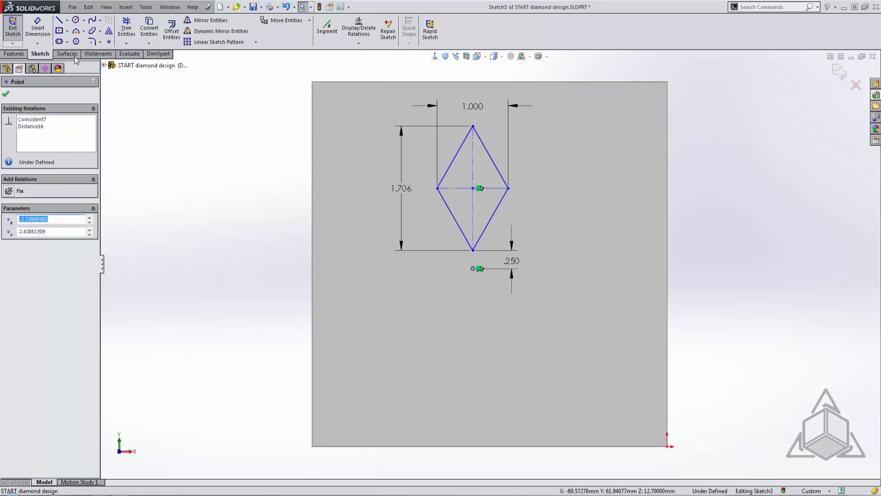
Dimension the sketch point 2.5 in from the plate's left edge.
{"action": "left_click", "coordinate": [38, 26]}
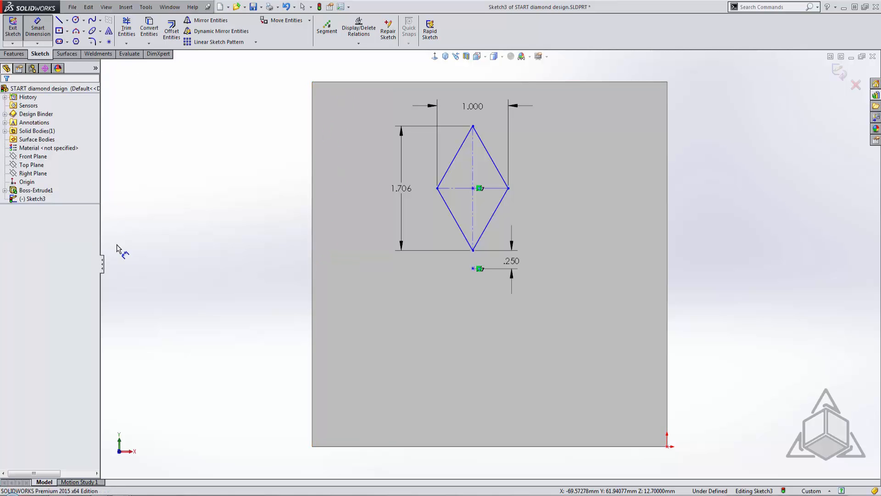
{"action": "left_click", "coordinate": [312, 278]}
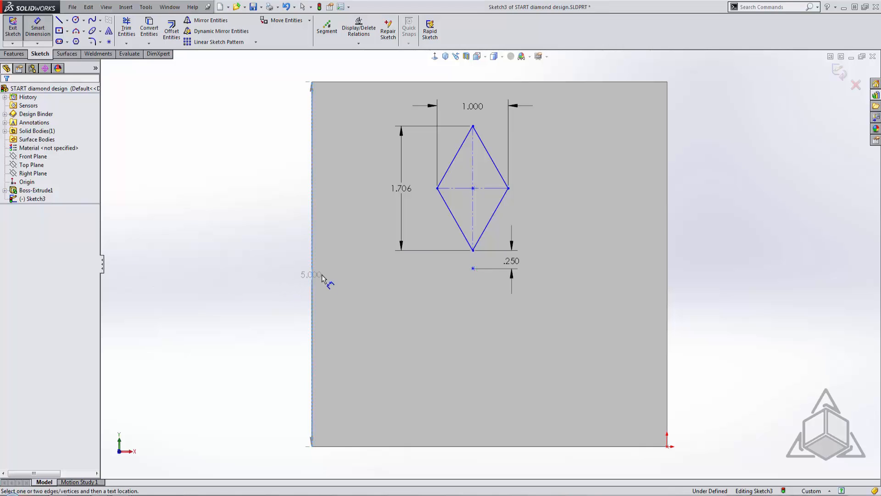
{"action": "left_click", "coordinate": [473, 268]}
{"action": "left_click", "coordinate": [392, 323]}
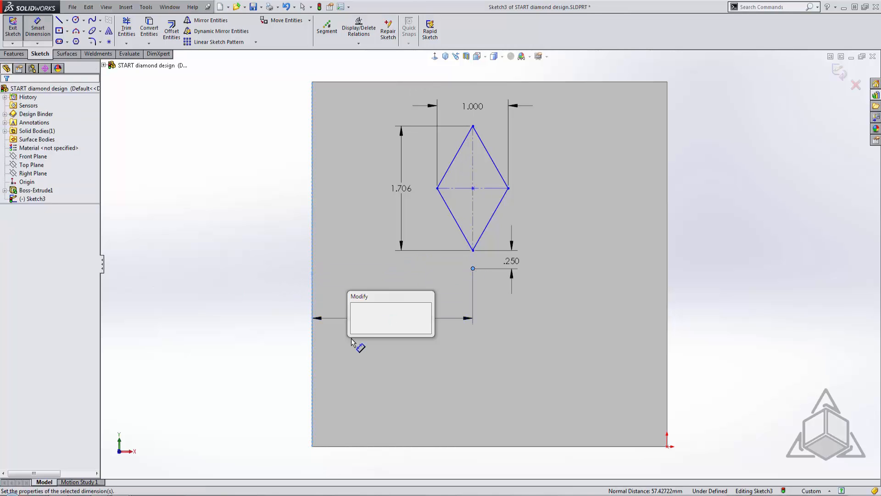
{"action": "type", "text": "2.5"}
{"action": "key", "text": "Return"}
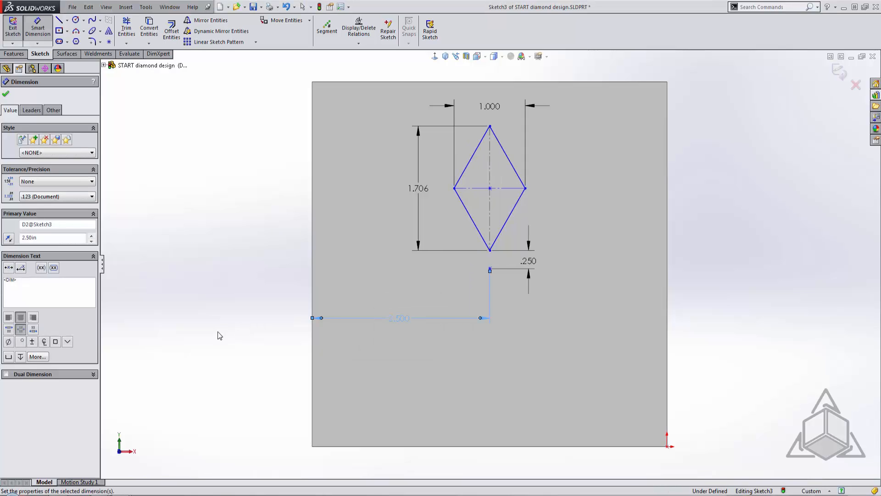
Dimension the sketch point 2.5 in from the plate's top edge.
{"action": "left_click", "coordinate": [411, 85]}
{"action": "left_click", "coordinate": [489, 267]}
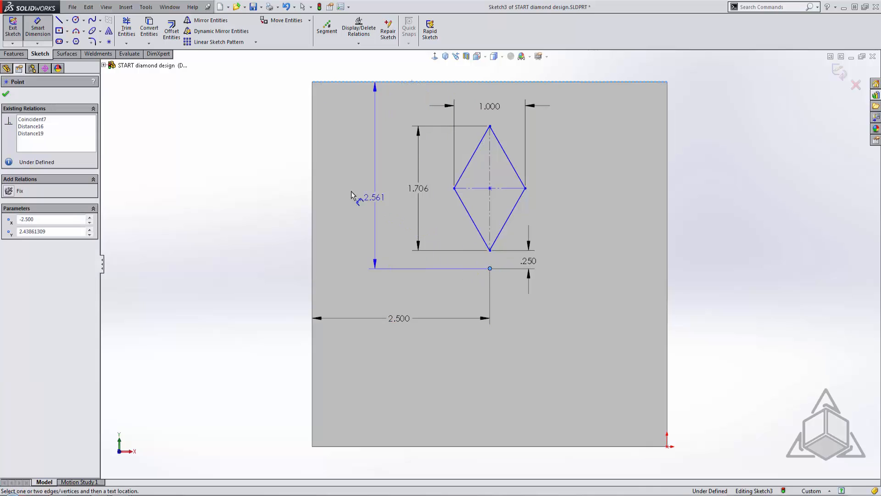
{"action": "left_click", "coordinate": [274, 174]}
{"action": "type", "text": "2.5"}
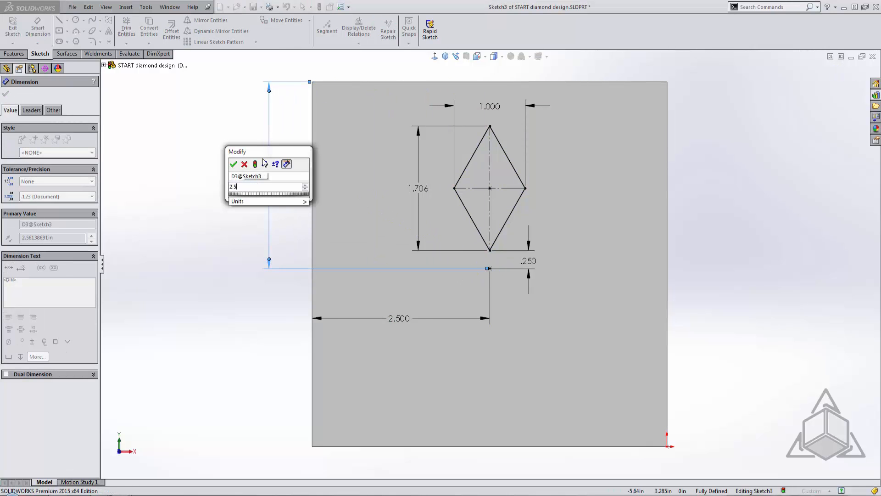
{"action": "key", "text": "Return"}
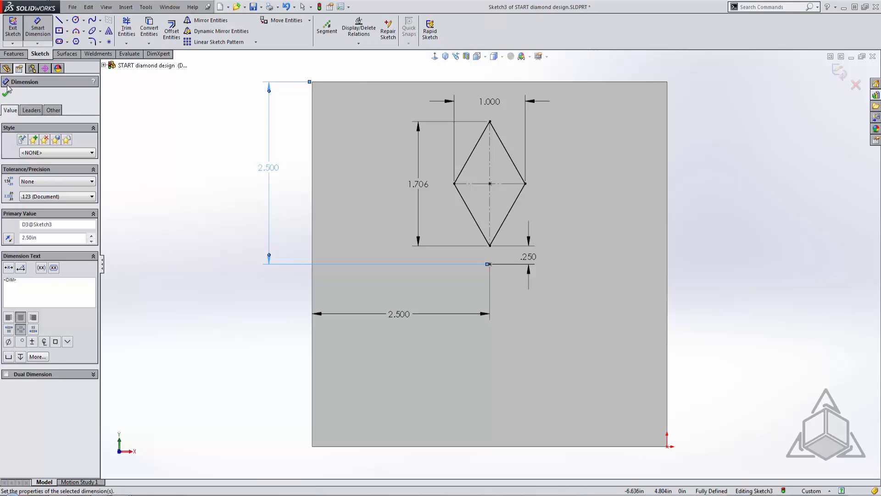
Cut the diamond profile into the plate's front face with a Blind extruded cut 0.1 in deep.
{"action": "left_click", "coordinate": [19, 55]}
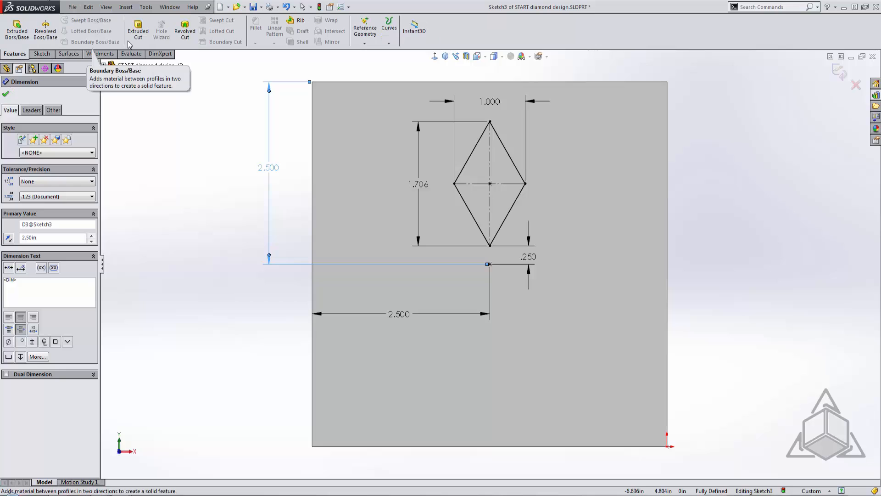
{"action": "left_click", "coordinate": [138, 30]}
{"action": "middle_click_drag", "start_coordinate": [206, 166], "coordinate": [187, 173]}
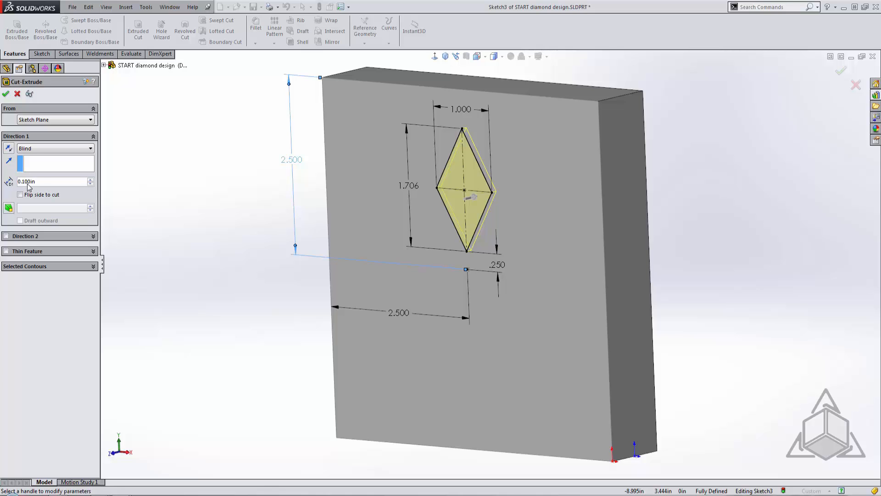
{"action": "left_click", "coordinate": [6, 94]}
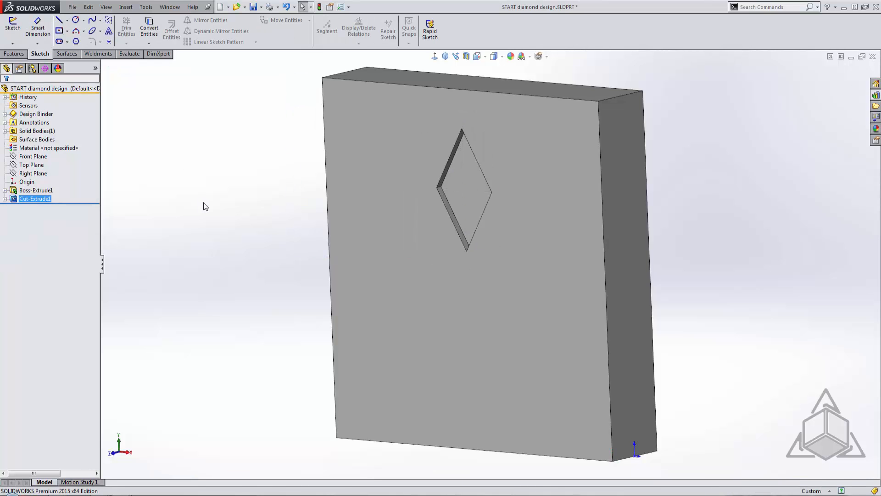
{"action": "mouse_move", "coordinate": [283, 248]}
{"action": "middle_mouse_down"}
{"action": "mouse_move", "coordinate": [305, 244]}
{"action": "mouse_move", "coordinate": [283, 238]}
{"action": "middle_mouse_up"}
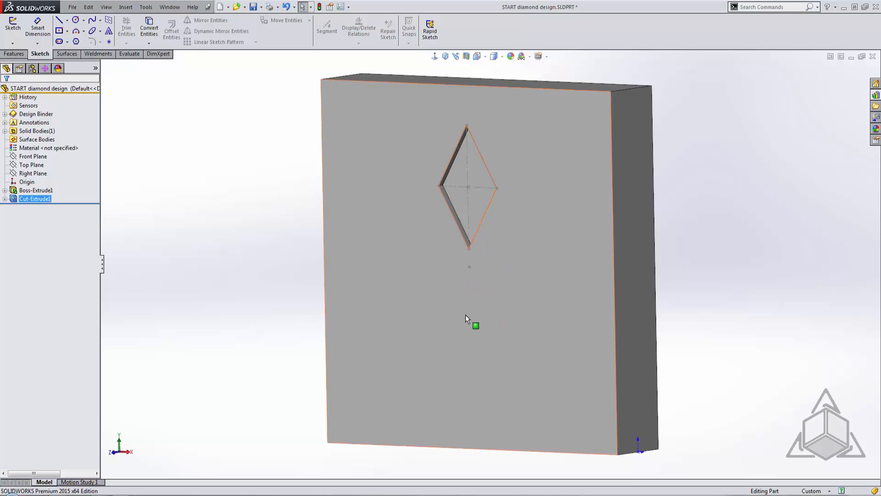
Create a reference axis through the sketch point below the diamond cut, perpendicular to the plate's front face.
{"action": "left_click", "coordinate": [14, 54]}
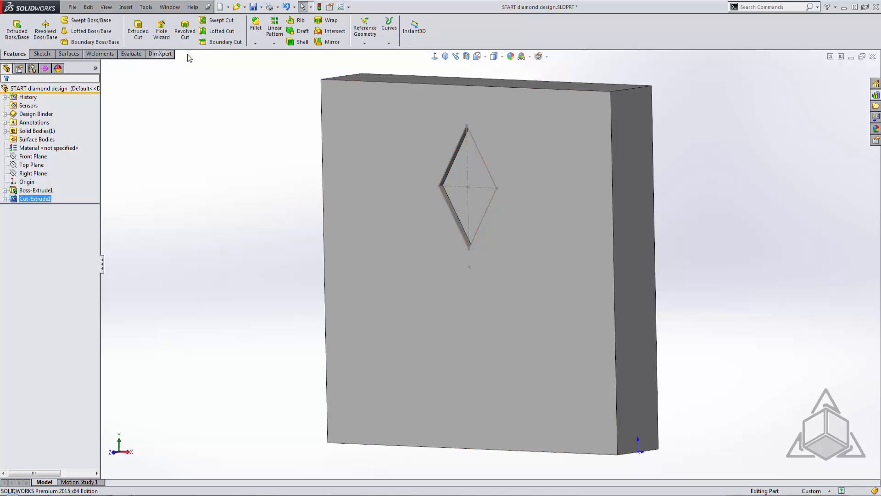
{"action": "left_click", "coordinate": [274, 43]}
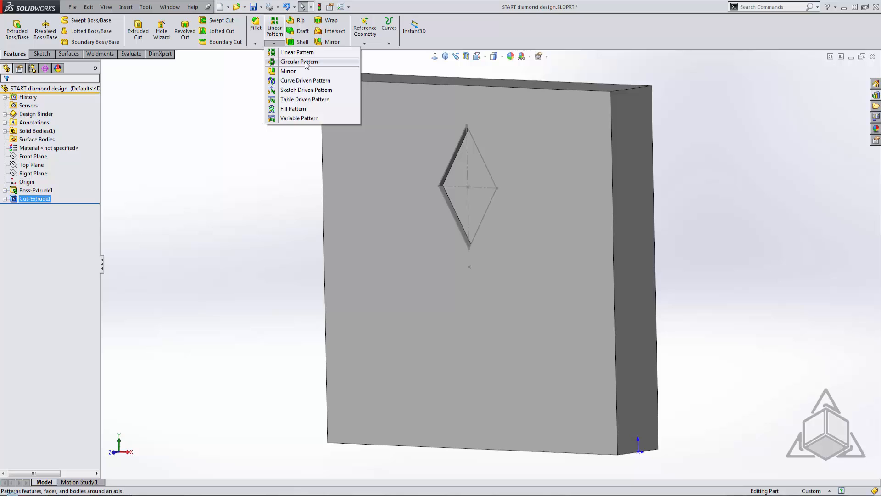
{"action": "left_click", "coordinate": [271, 204]}
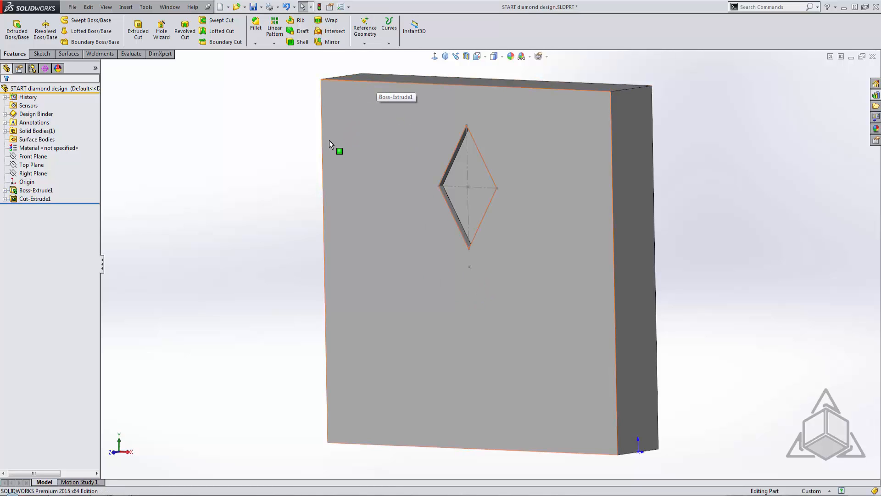
{"action": "left_click", "coordinate": [367, 39]}
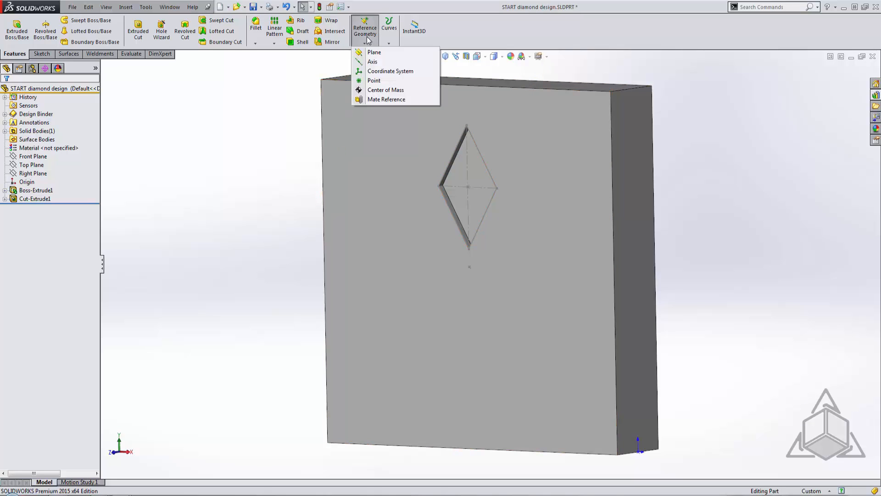
{"action": "left_click", "coordinate": [373, 63]}
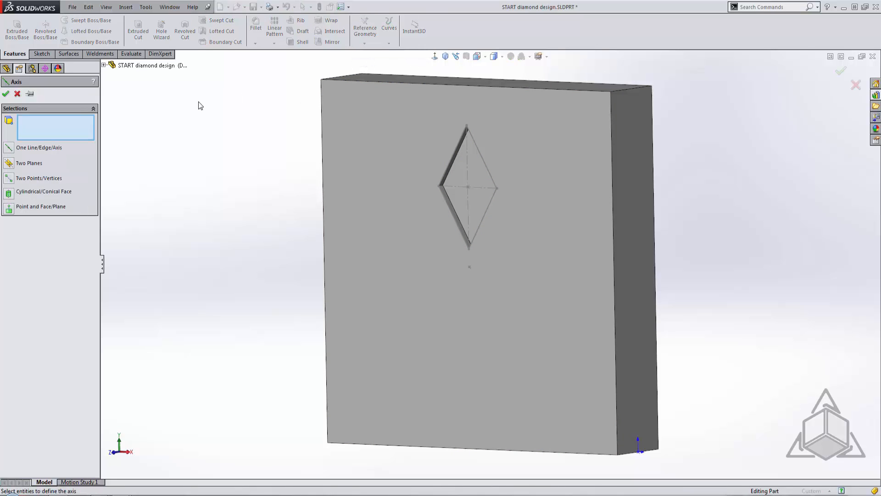
{"action": "left_click", "coordinate": [469, 267]}
{"action": "left_click", "coordinate": [398, 275]}
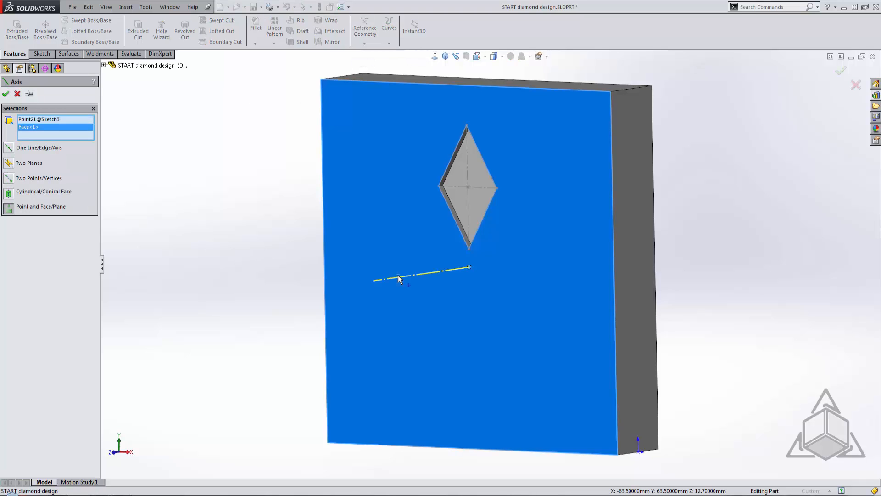
{"action": "middle_click_drag", "start_coordinate": [263, 279], "coordinate": [269, 228]}
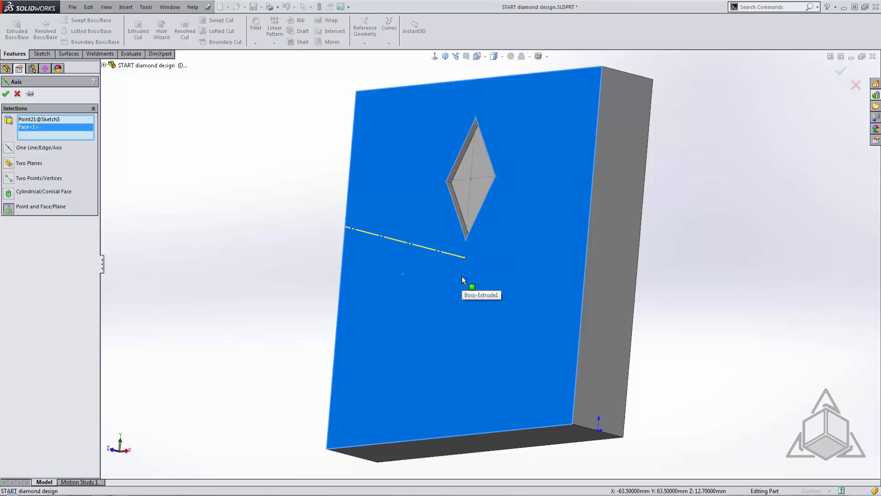
{"action": "left_click", "coordinate": [6, 94]}
Create a circular pattern of the diamond cut about the reference axis with 6 equally spaced instances over 360 degrees.
{"action": "middle_click_drag", "start_coordinate": [191, 203], "coordinate": [209, 243]}
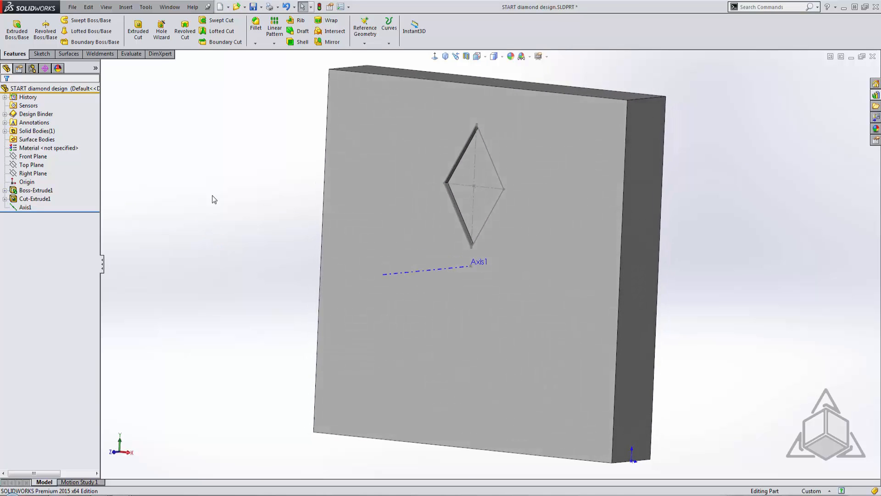
{"action": "left_click", "coordinate": [274, 43]}
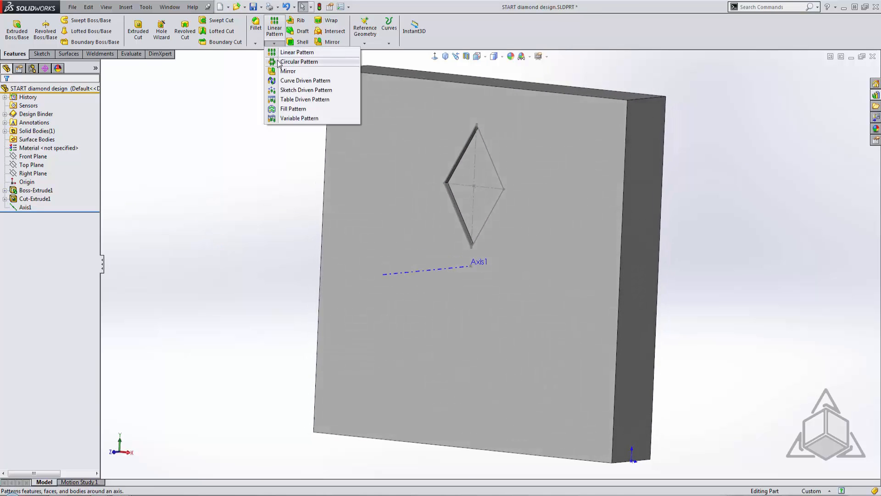
{"action": "left_click", "coordinate": [281, 62]}
{"action": "left_click", "coordinate": [70, 120]}
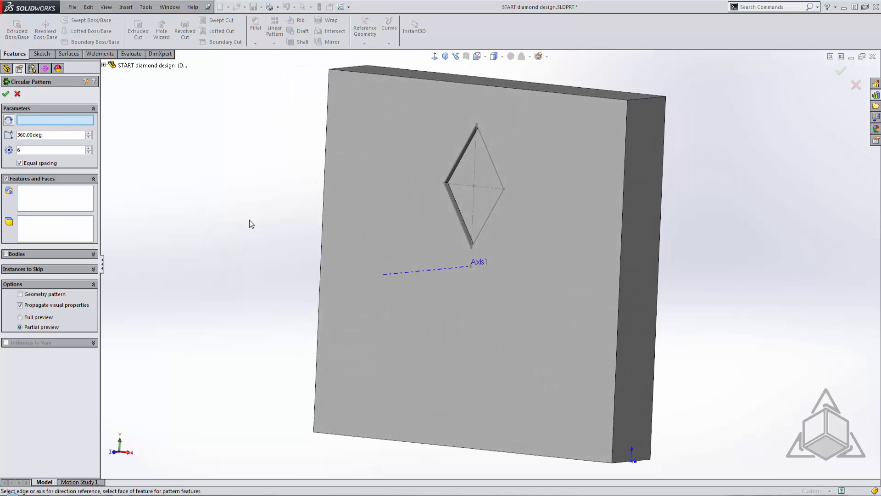
{"action": "left_click", "coordinate": [413, 274]}
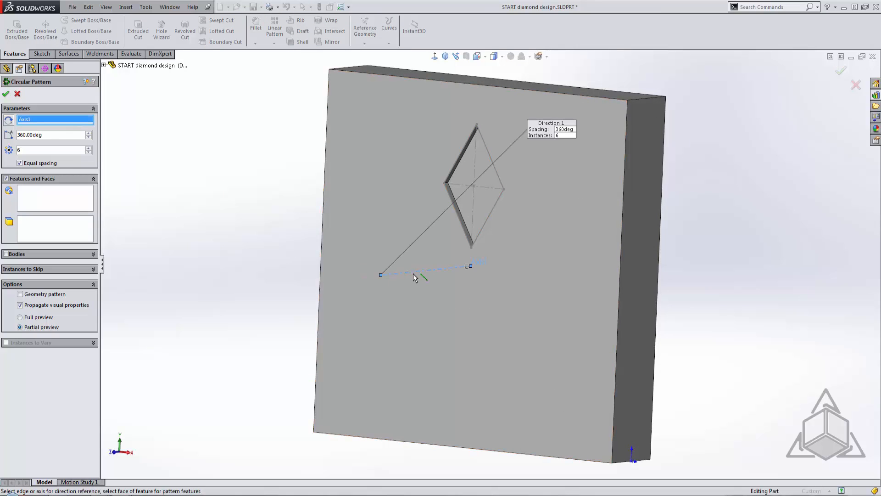
{"action": "left_click", "coordinate": [81, 202]}
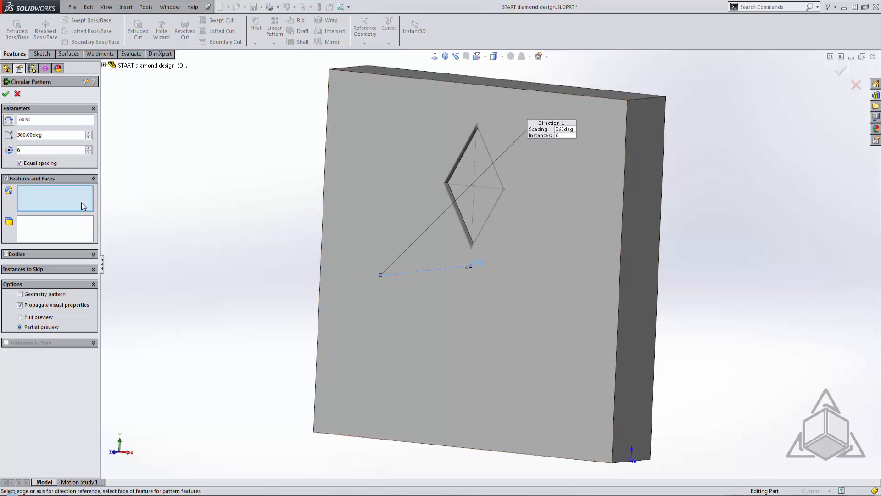
{"action": "left_click", "coordinate": [108, 65]}
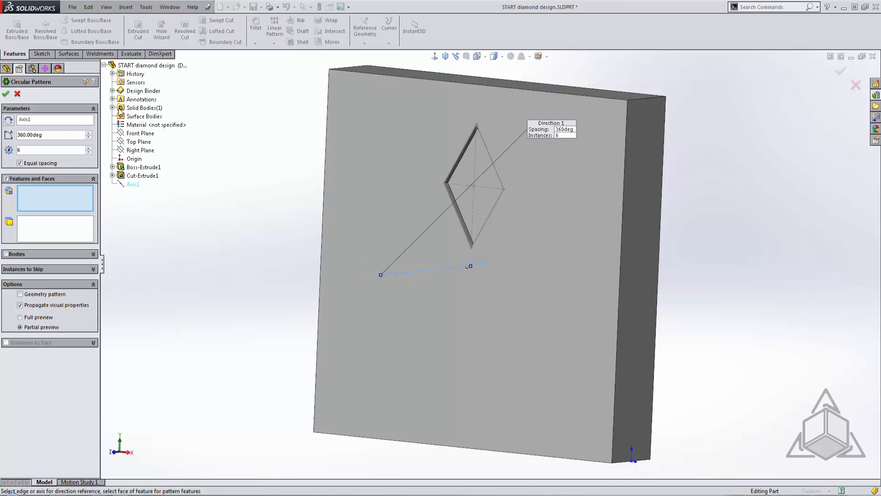
{"action": "left_click", "coordinate": [134, 176]}
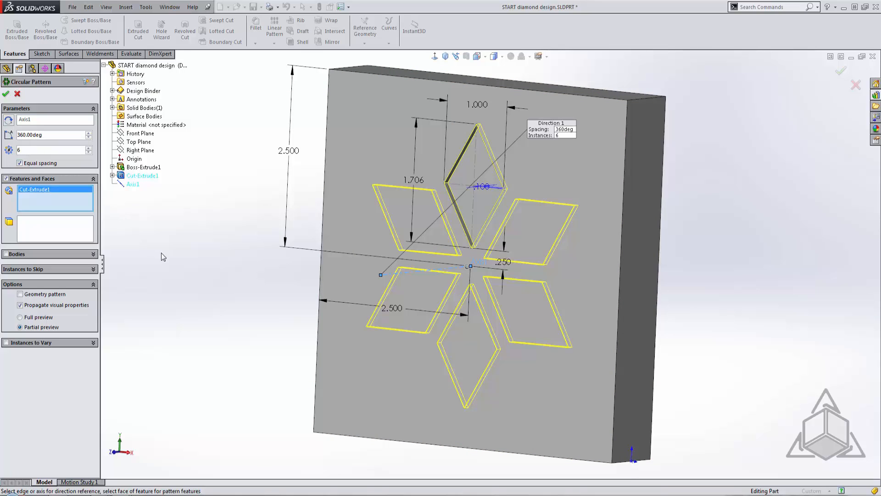
{"action": "left_click", "coordinate": [6, 93]}
{"action": "mouse_move", "coordinate": [263, 240]}
{"action": "middle_mouse_down"}
{"action": "mouse_move", "coordinate": [249, 240]}
{"action": "mouse_move", "coordinate": [273, 208]}
{"action": "mouse_move", "coordinate": [268, 234]}
{"action": "mouse_move", "coordinate": [250, 242]}
{"action": "mouse_move", "coordinate": [255, 254]}
{"action": "middle_mouse_up"}
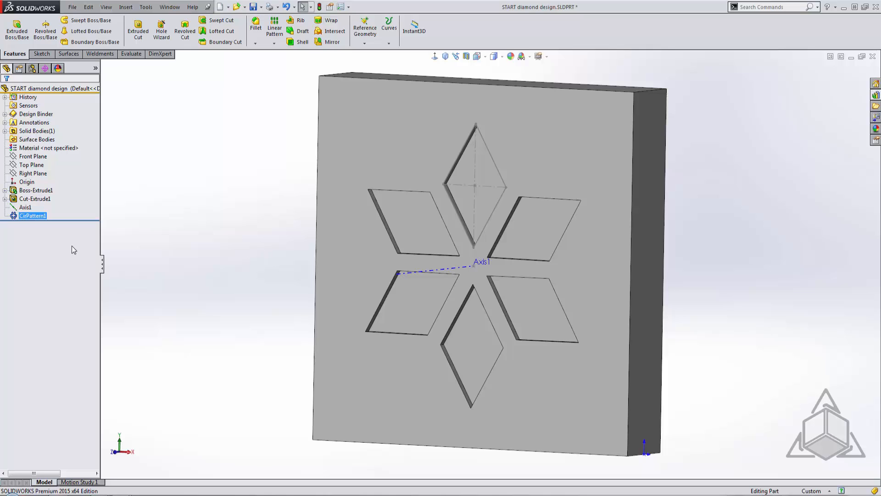
{"action": "left_click", "coordinate": [33, 198], "text": "shift"}
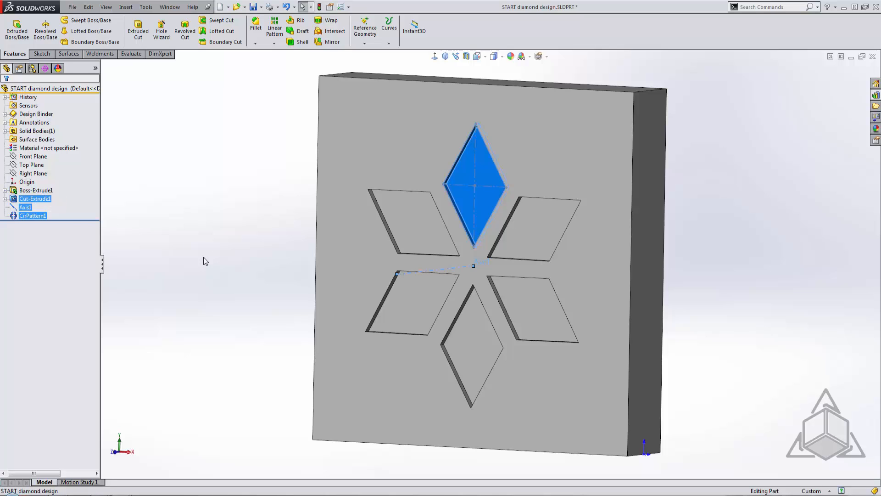
{"action": "left_click", "coordinate": [73, 7]}
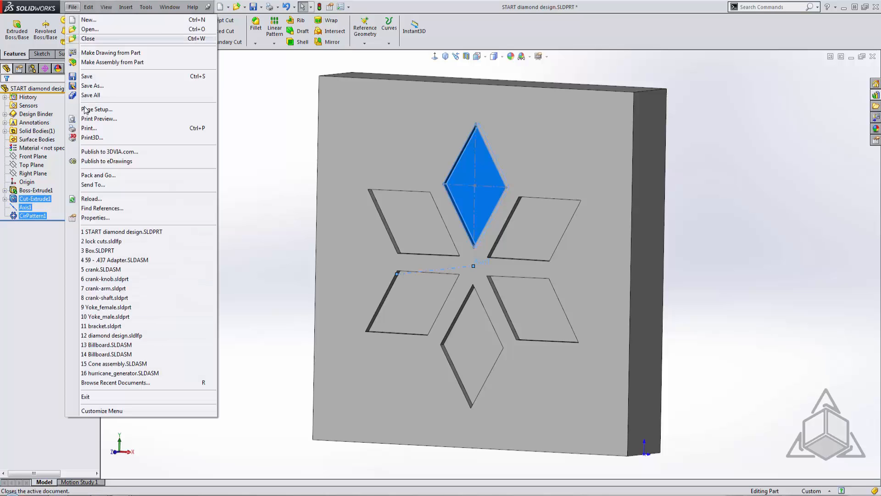
{"action": "left_click", "coordinate": [90, 86]}
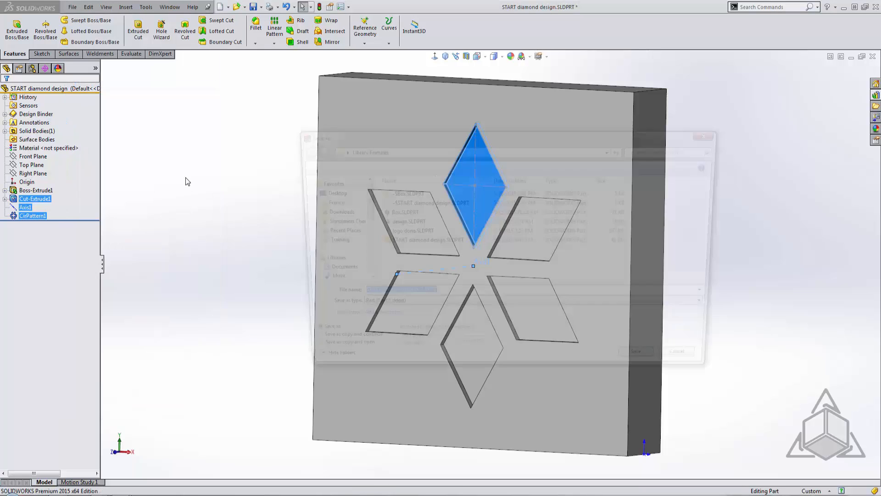
{"action": "left_click", "coordinate": [378, 308]}
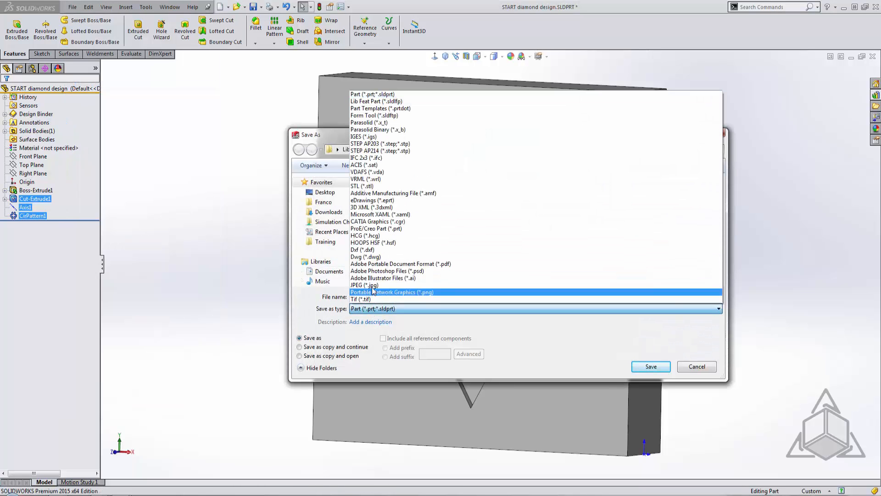
{"action": "left_click", "coordinate": [383, 105]}
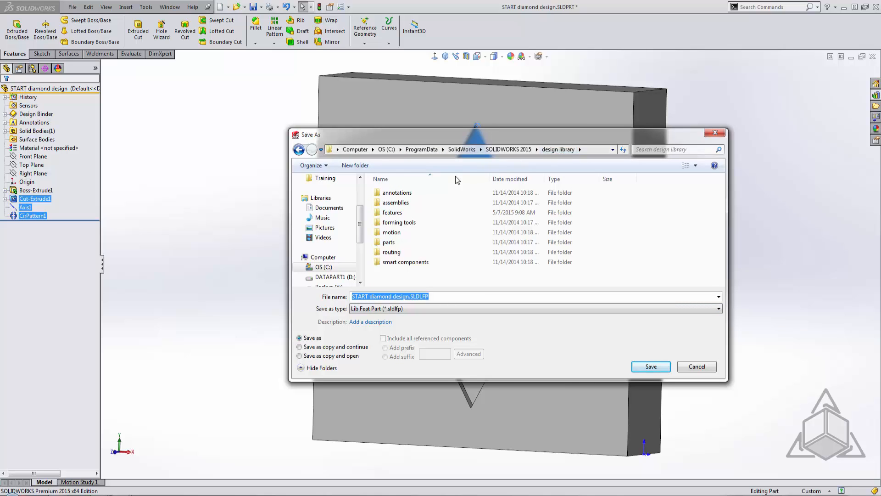
{"action": "double_click", "coordinate": [395, 213]}
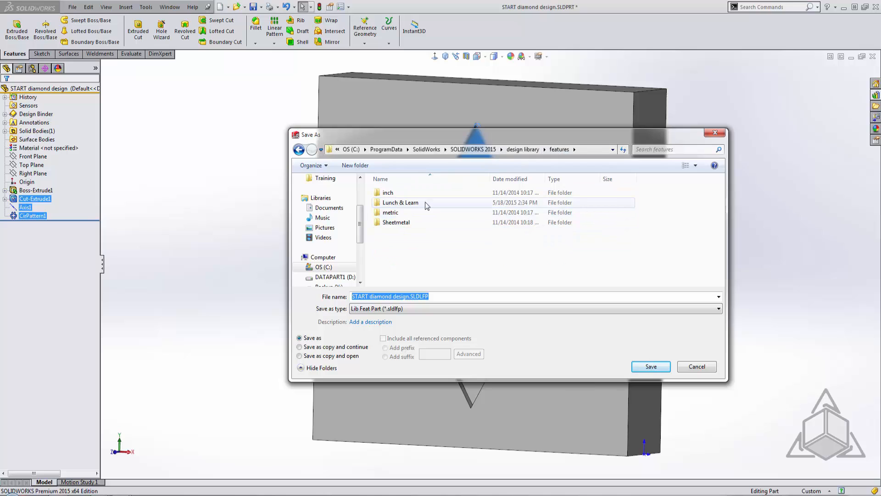
{"action": "left_click", "coordinate": [697, 366]}
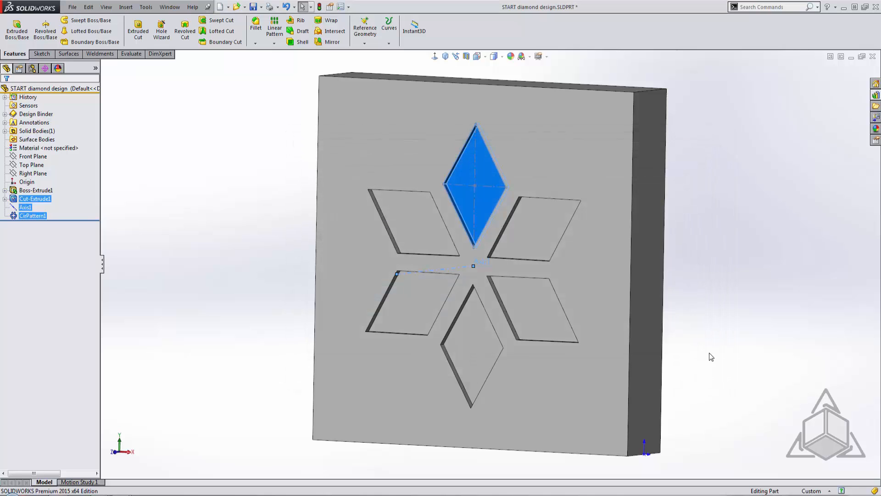
{"action": "left_click", "coordinate": [711, 352]}
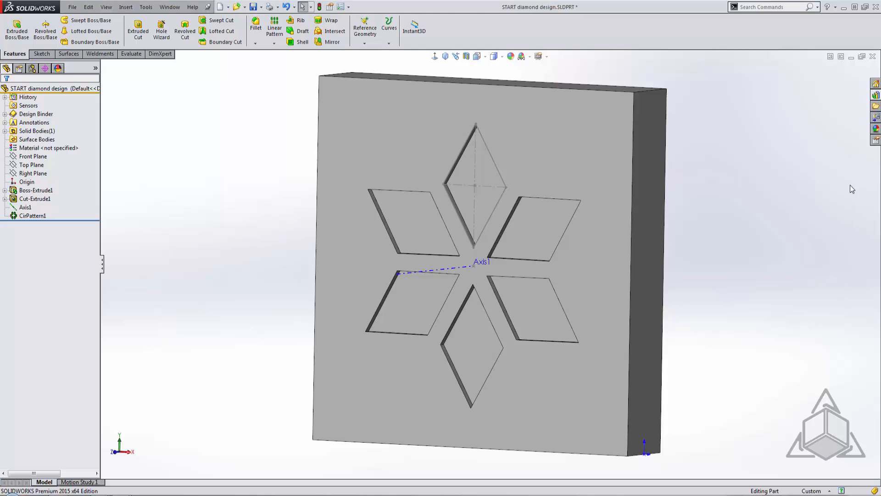
Show the design library's Lunch & Learn features folder and keep the library pinned open.
{"action": "left_click", "coordinate": [875, 97]}
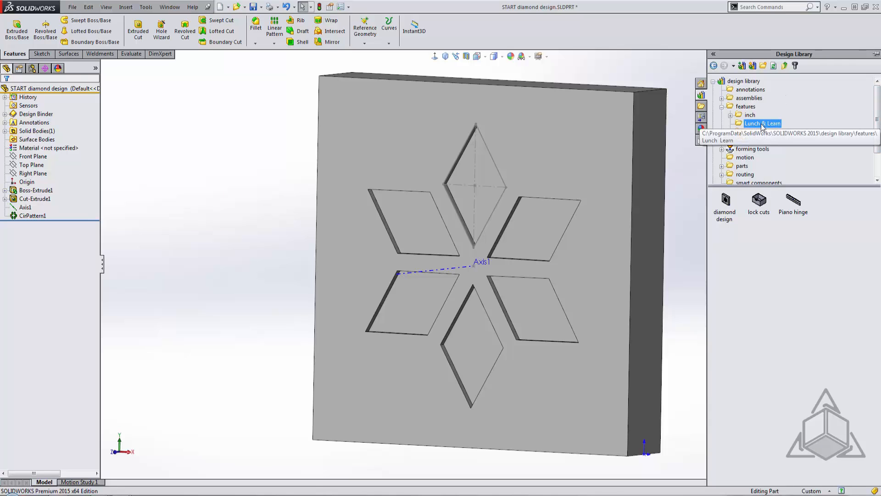
{"action": "left_click", "coordinate": [19, 192]}
{"action": "left_click", "coordinate": [22, 199]}
{"action": "left_click", "coordinate": [248, 167]}
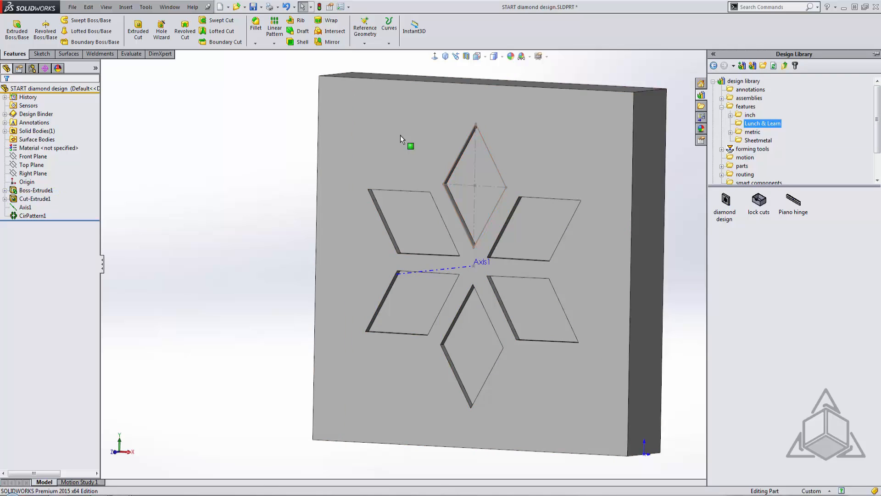
{"action": "left_click", "coordinate": [877, 55]}
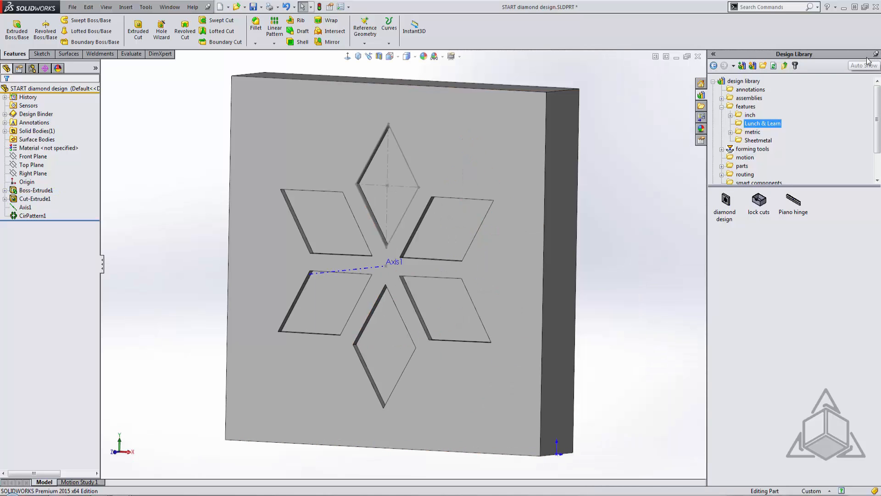
Add the diamond cut, axis and circular pattern to the Lunch & Learn folder as a Lib Feat Part named START diamond design.
{"action": "left_click", "coordinate": [32, 207]}
{"action": "left_click", "coordinate": [27, 198], "text": "ctrl"}
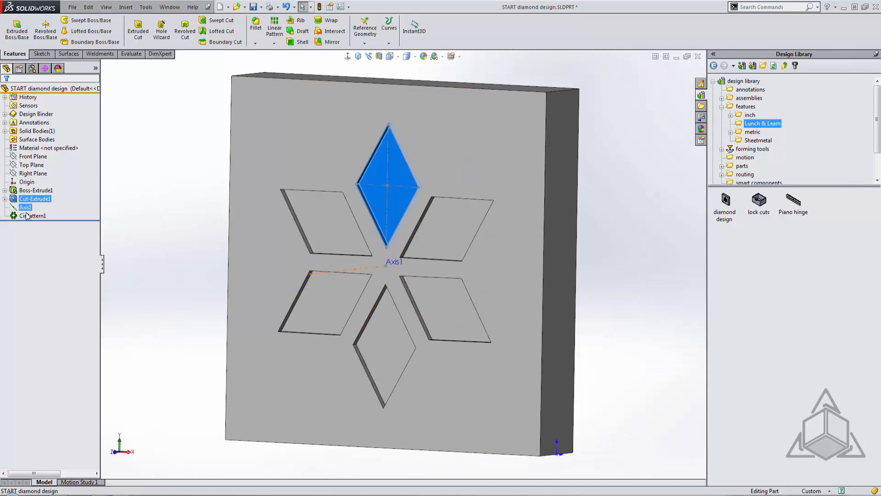
{"action": "left_click", "coordinate": [27, 216], "text": "ctrl"}
{"action": "left_click_drag", "start_coordinate": [27, 217], "coordinate": [786, 296]}
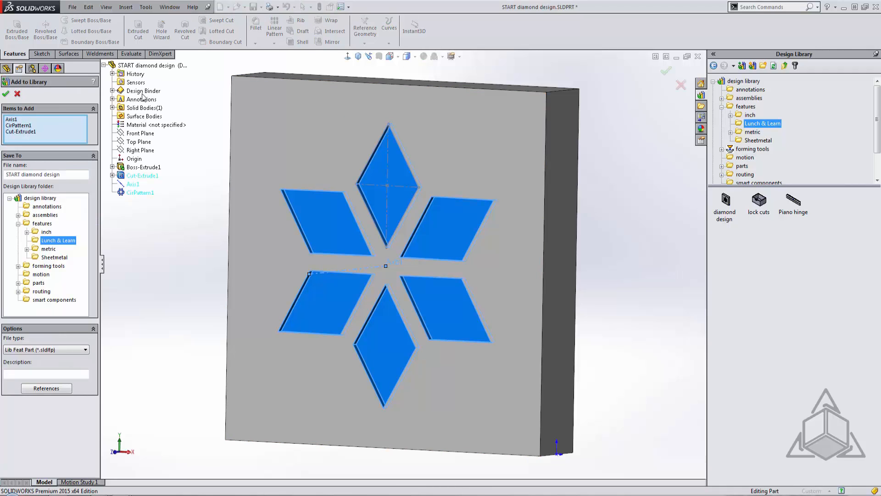
{"action": "triple_click", "coordinate": [61, 175]}
{"action": "left_click", "coordinate": [60, 175]}
{"action": "left_click", "coordinate": [6, 94]}
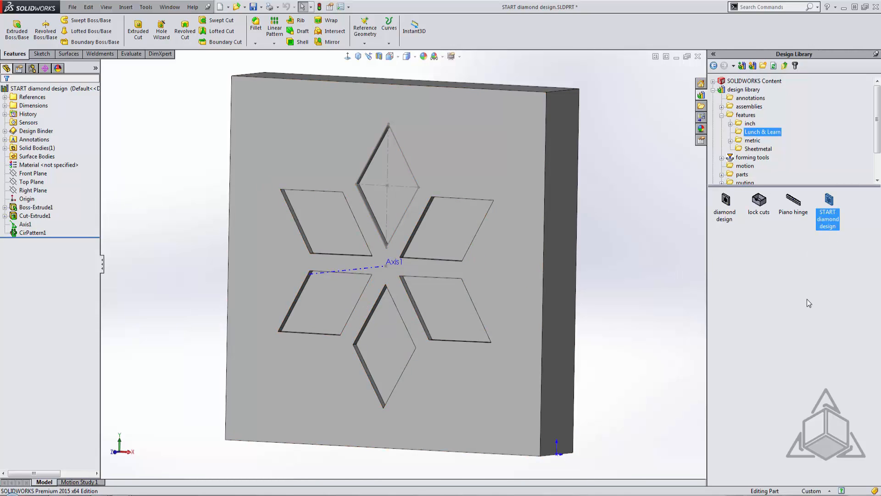
Close the plate part without saving and open the START diamond design library feature from the Lunch & Learn folder.
{"action": "left_click", "coordinate": [698, 56]}
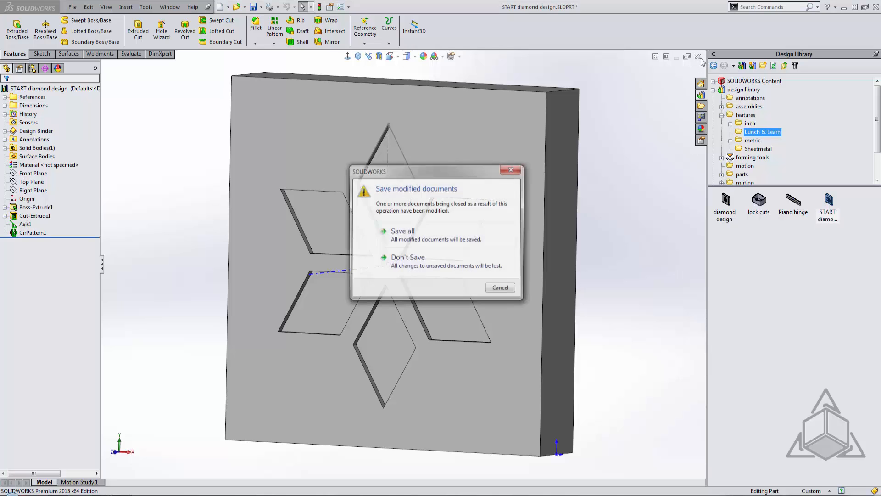
{"action": "left_click", "coordinate": [412, 257]}
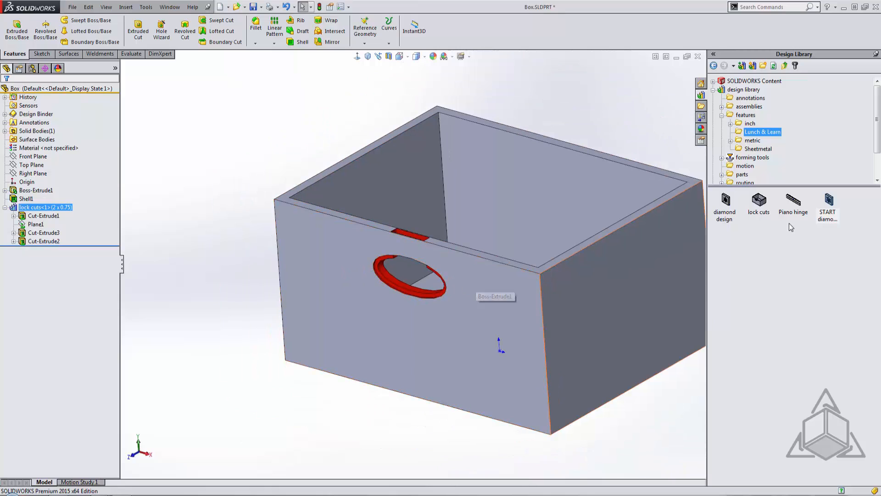
{"action": "right_click", "coordinate": [831, 202]}
{"action": "left_click", "coordinate": [839, 204]}
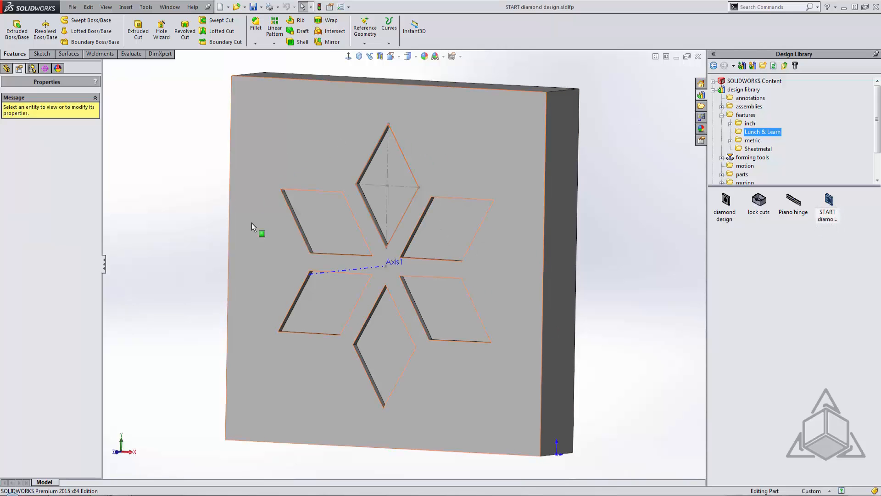
Expand the References folder of the START diamond design library feature to list its required references.
{"action": "middle_click_drag", "start_coordinate": [483, 194], "coordinate": [459, 123]}
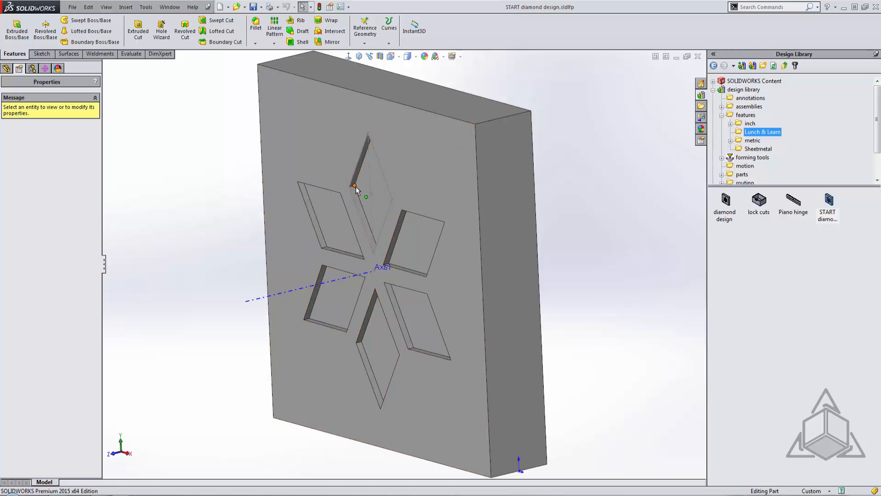
{"action": "left_click", "coordinate": [6, 68]}
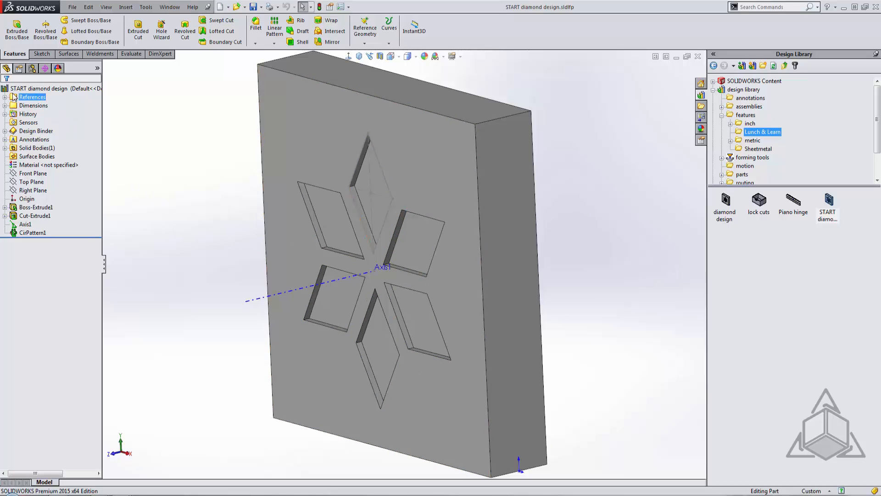
{"action": "left_click", "coordinate": [41, 96]}
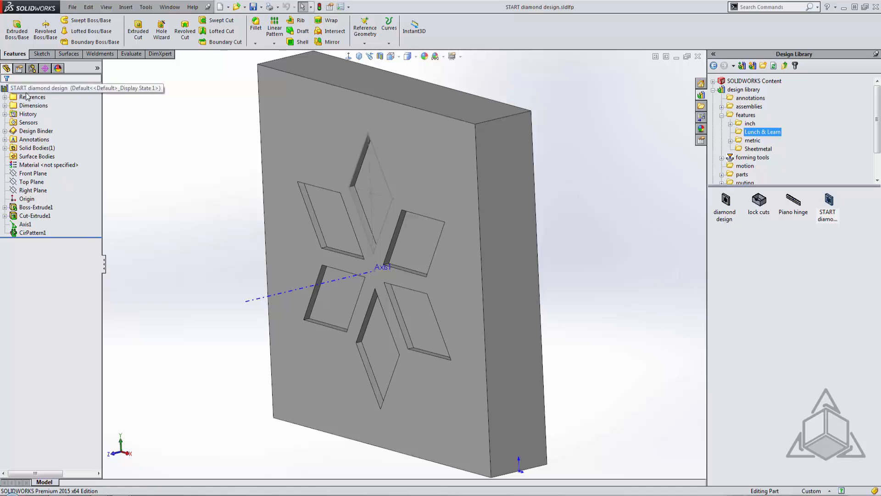
{"action": "left_click", "coordinate": [22, 106]}
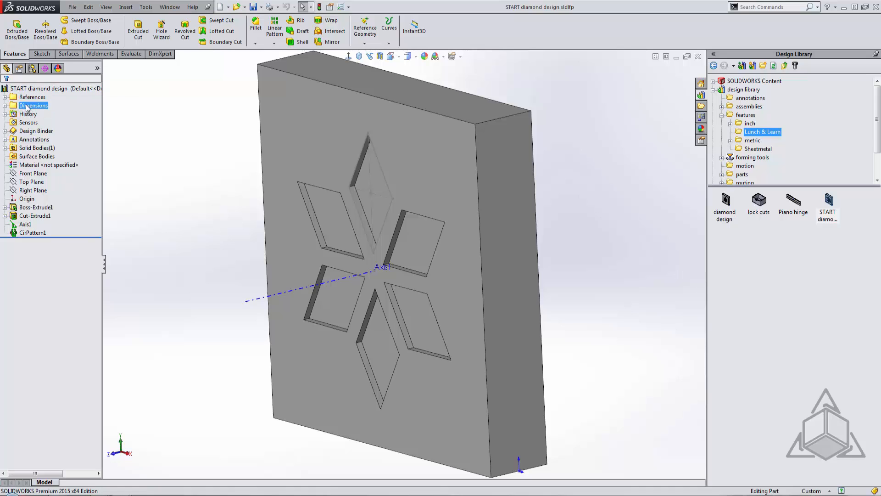
{"action": "left_click", "coordinate": [5, 97]}
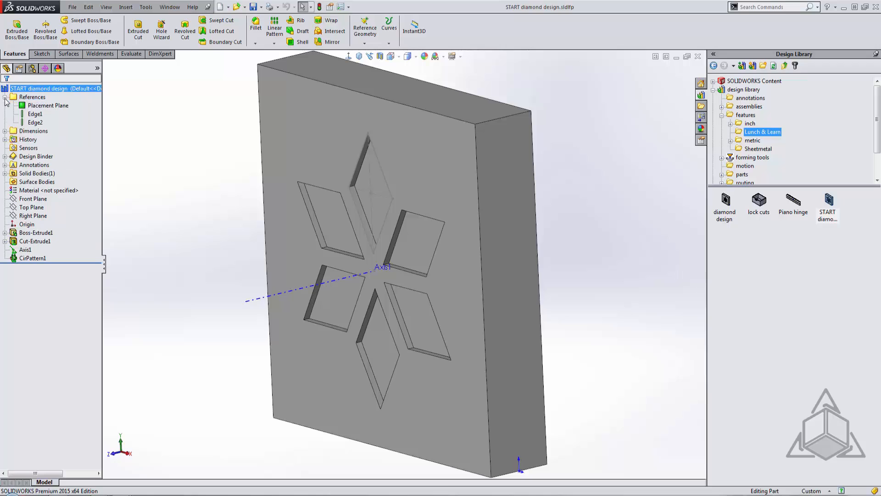
Examine which face and edges of the plate the Placement Plane, Edge1 and Edge2 references point to.
{"action": "left_click", "coordinate": [46, 105]}
{"action": "left_click", "coordinate": [33, 122]}
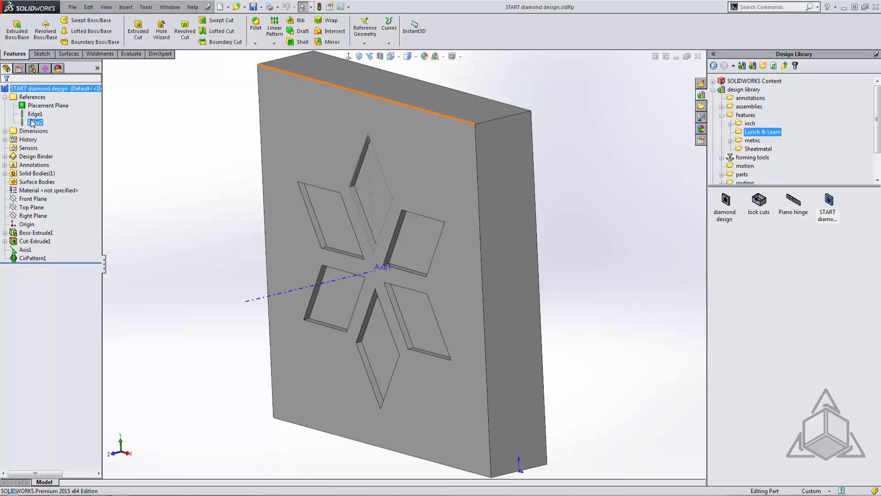
{"action": "left_click", "coordinate": [36, 106]}
{"action": "left_click", "coordinate": [34, 114], "text": "ctrl"}
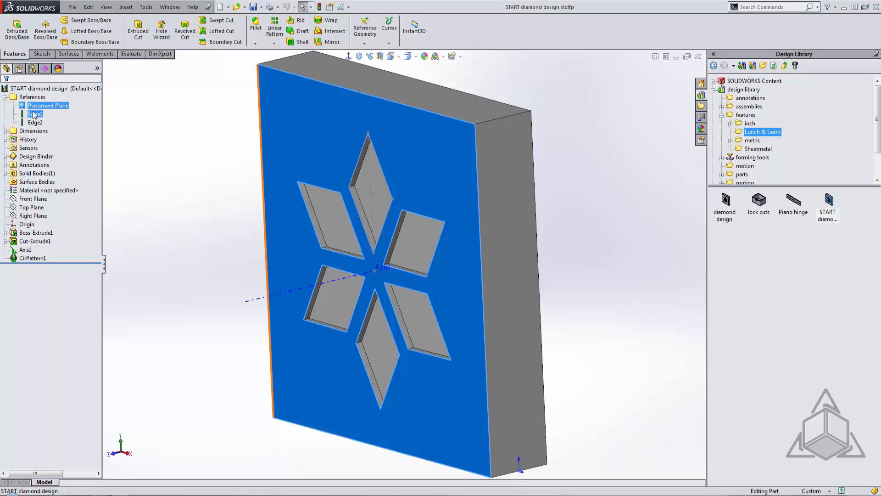
{"action": "left_click", "coordinate": [34, 115]}
{"action": "left_click", "coordinate": [34, 123]}
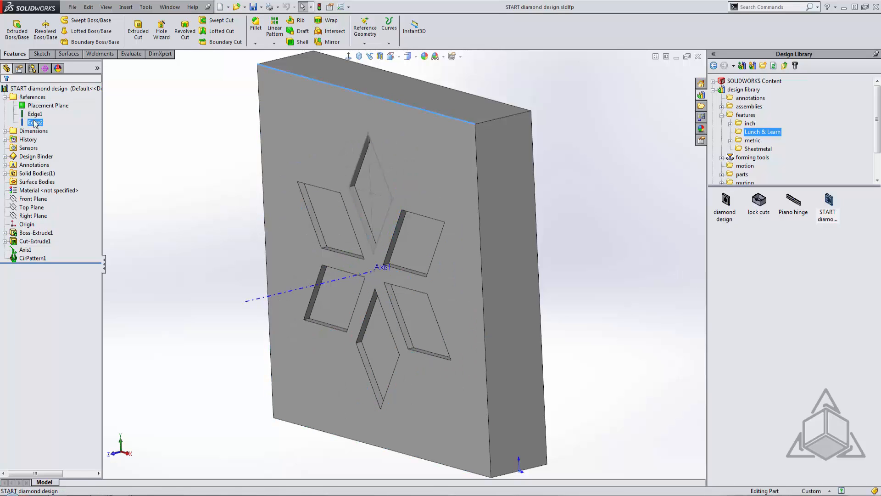
{"action": "left_click", "coordinate": [36, 106]}
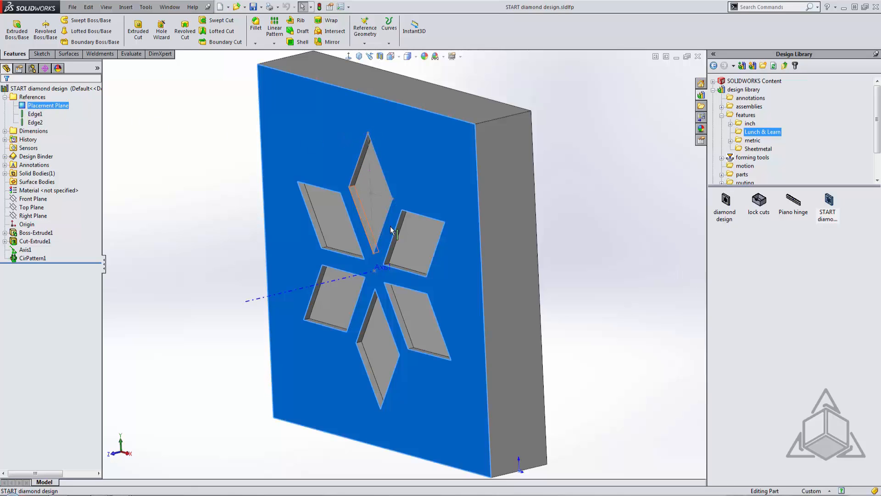
{"action": "left_click", "coordinate": [36, 114]}
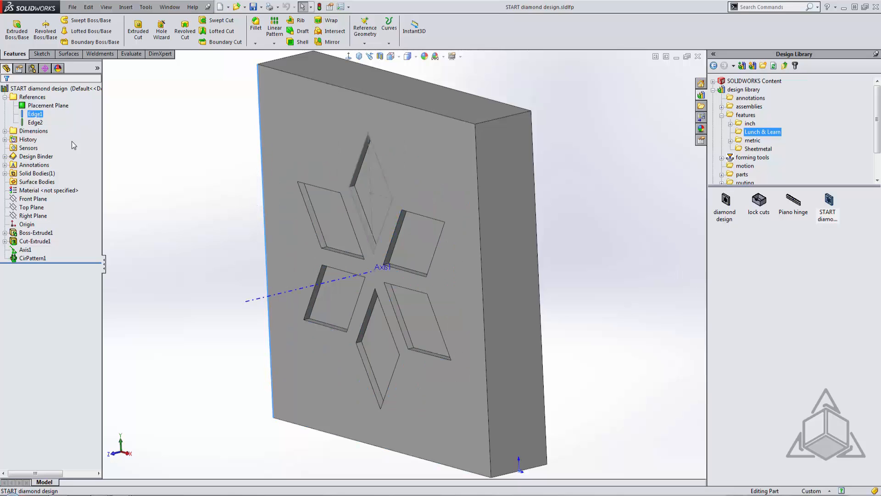
{"action": "left_click", "coordinate": [44, 123]}
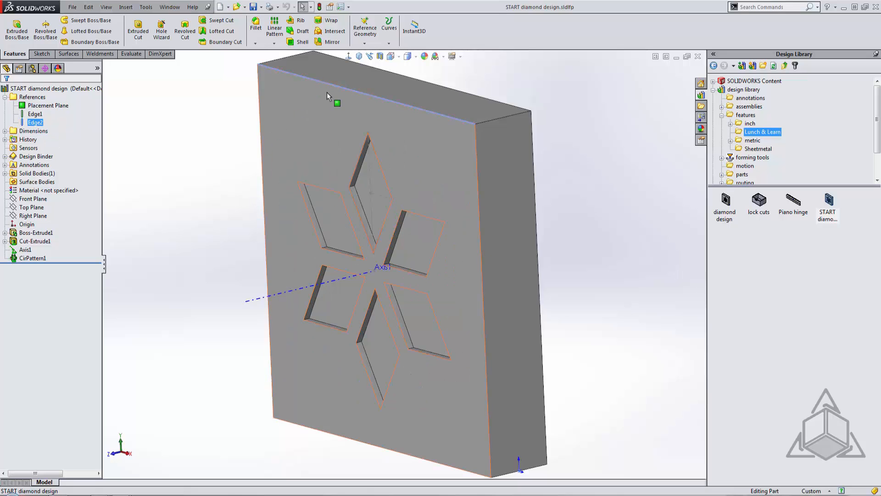
{"action": "left_click", "coordinate": [200, 167]}
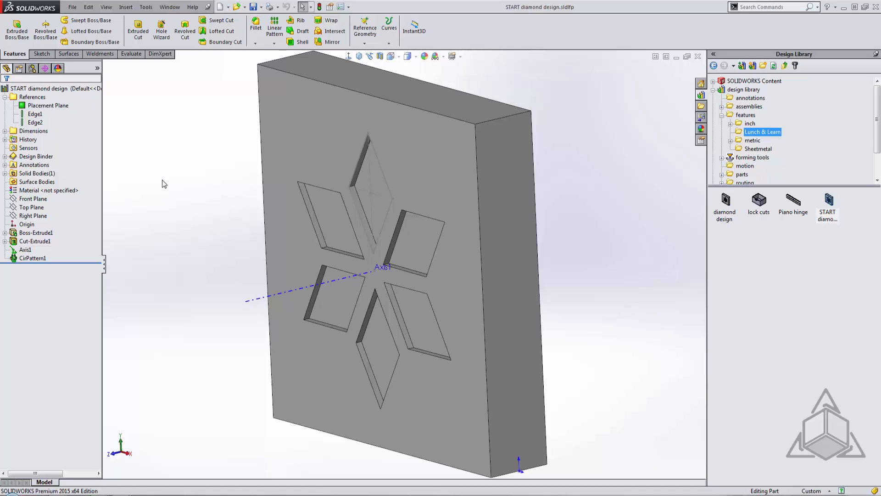
Expand the Dimensions folder and examine the cut depth, diamond width and diamond height dimensions on the model.
{"action": "left_click", "coordinate": [5, 131]}
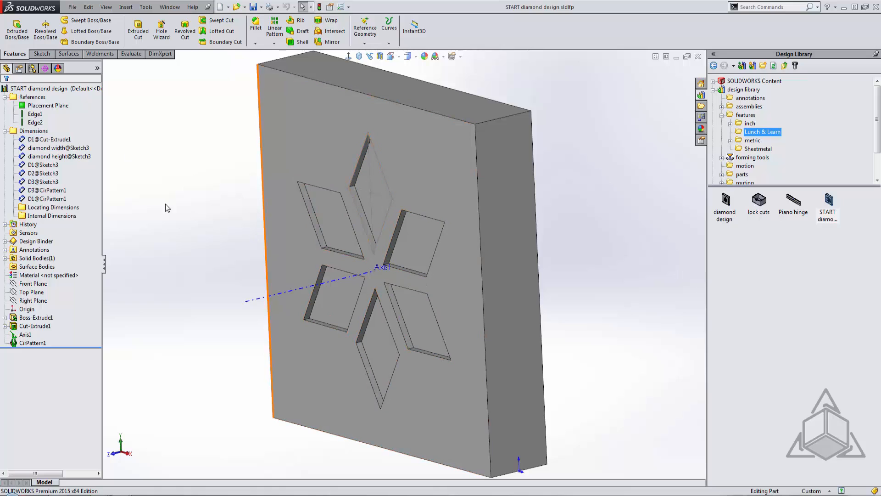
{"action": "left_click", "coordinate": [51, 139]}
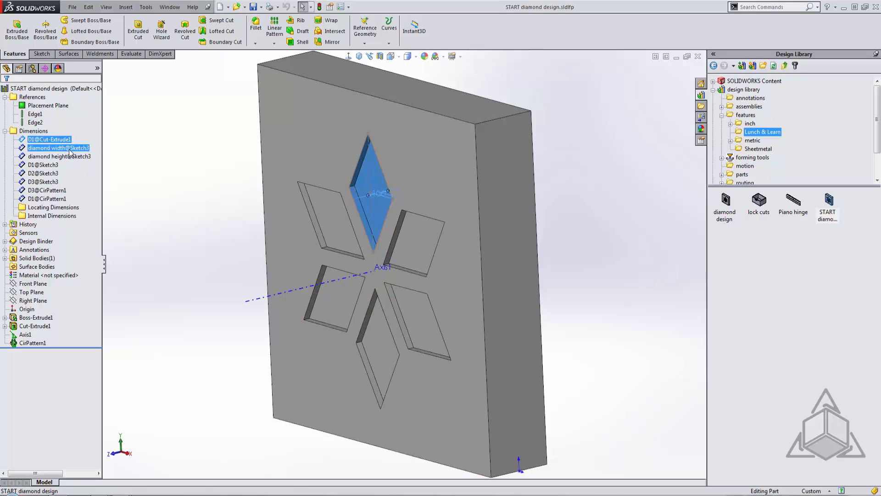
{"action": "left_click", "coordinate": [58, 148]}
{"action": "left_click", "coordinate": [64, 157], "text": "ctrl"}
{"action": "left_click", "coordinate": [65, 156]}
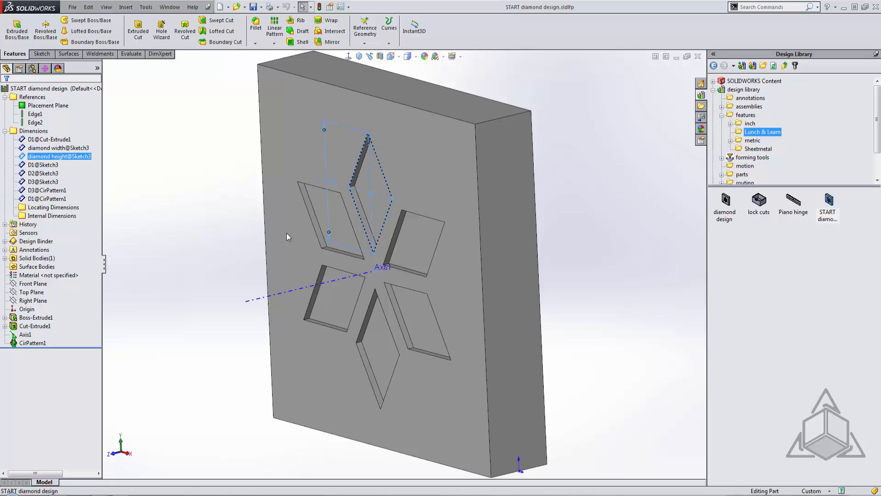
Identify the D1@Sketch3 dimension on the model and rename it as center offset.
{"action": "left_click", "coordinate": [55, 167]}
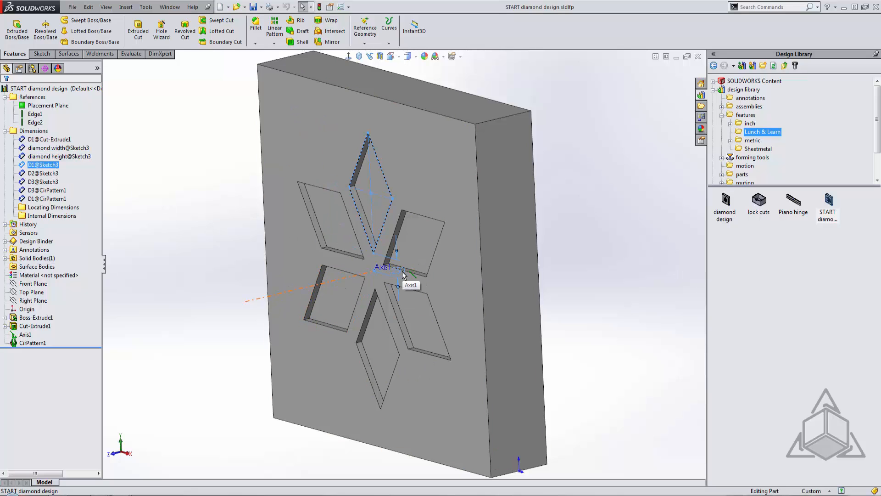
{"action": "left_click", "coordinate": [403, 274]}
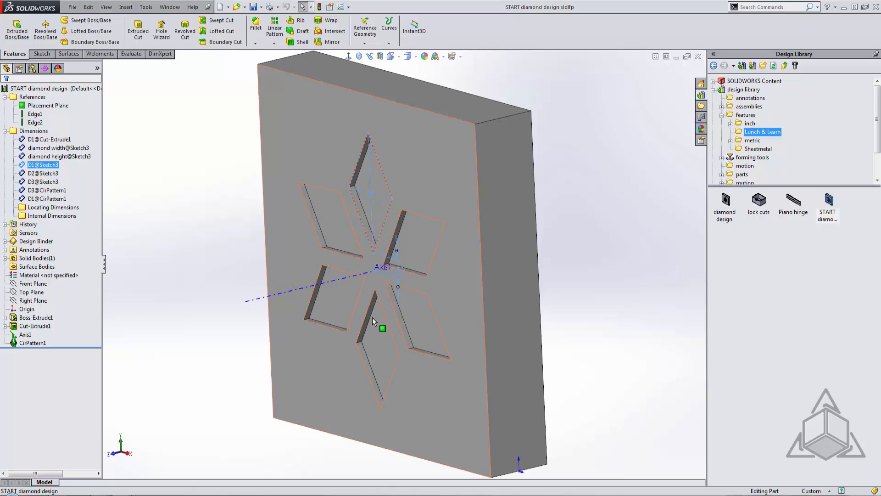
{"action": "left_click", "coordinate": [20, 174], "text": "ctrl"}
{"action": "left_click", "coordinate": [20, 173], "text": "ctrl"}
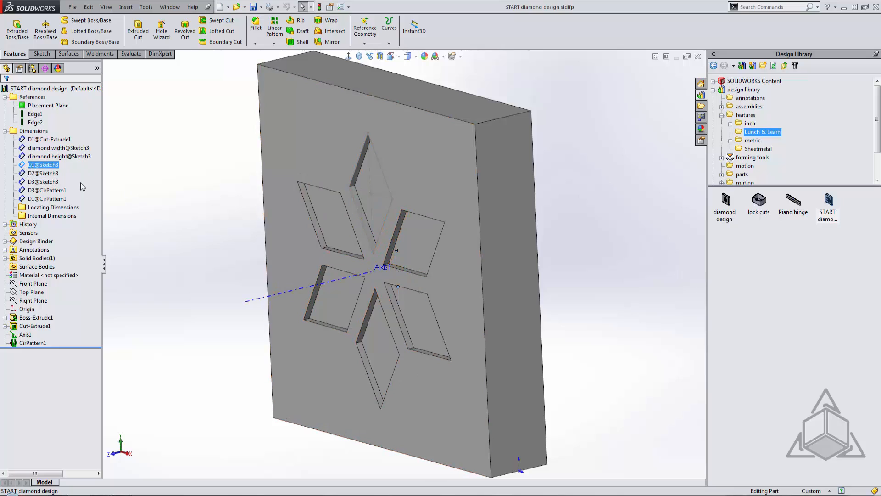
{"action": "left_click", "coordinate": [48, 165]}
{"action": "type", "text": "center offset"}
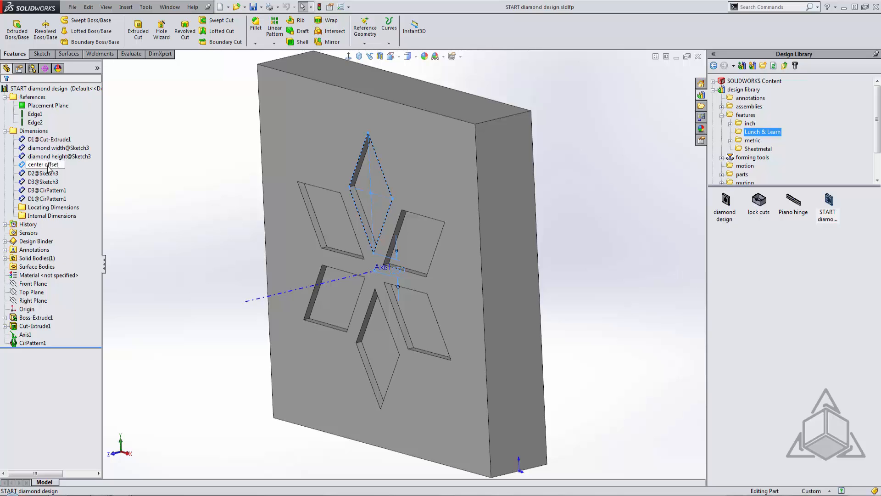
{"action": "key", "text": "Return"}
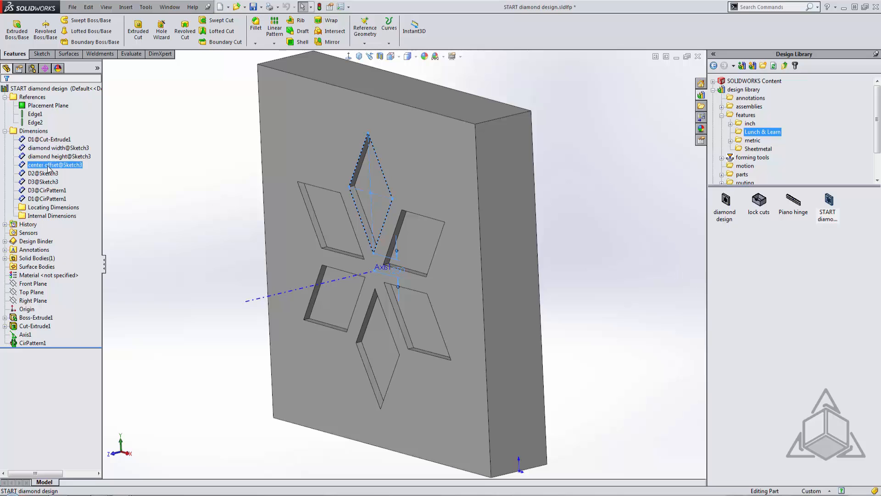
Identify the D2@Sketch3 dimension on the model and rename it as left spacing.
{"action": "left_click", "coordinate": [43, 174]}
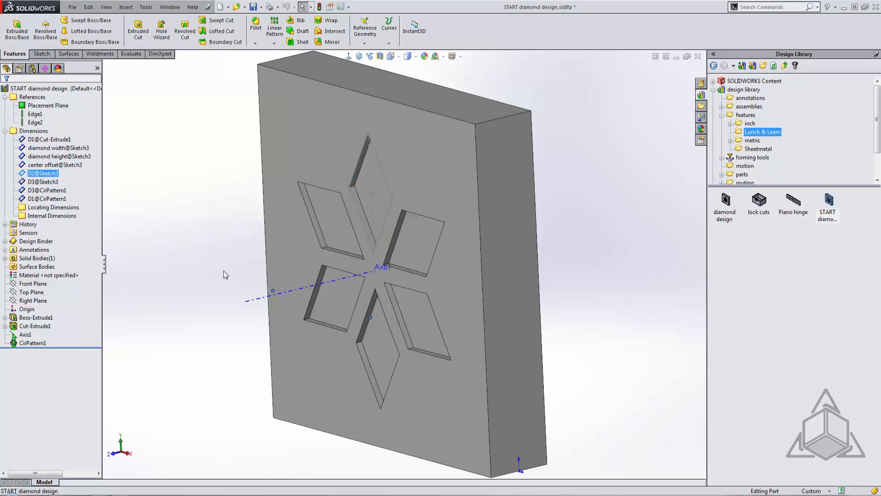
{"action": "left_click", "coordinate": [49, 181]}
{"action": "left_click", "coordinate": [44, 174]}
{"action": "left_click", "coordinate": [44, 174]}
{"action": "type", "text": "left spacing"}
{"action": "key", "text": "Return"}
Rename the D3@Sketch3 dimension as top spacing.
{"action": "left_click", "coordinate": [33, 182]}
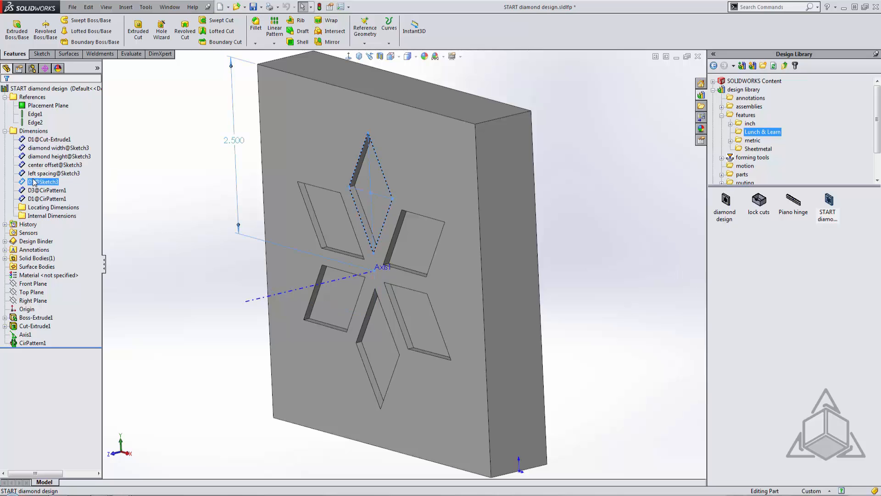
{"action": "left_click", "coordinate": [33, 182]}
{"action": "type", "text": "top spacing"}
{"action": "key", "text": "Return"}
Check what the circular pattern's D3 dimension controls by viewing its value without changing it.
{"action": "left_click", "coordinate": [47, 191]}
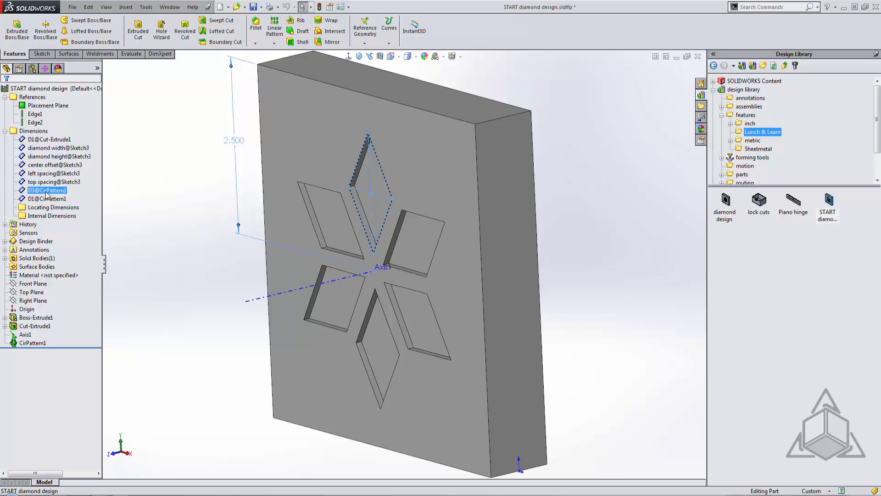
{"action": "left_click", "coordinate": [50, 199]}
{"action": "left_click", "coordinate": [49, 189], "text": "ctrl"}
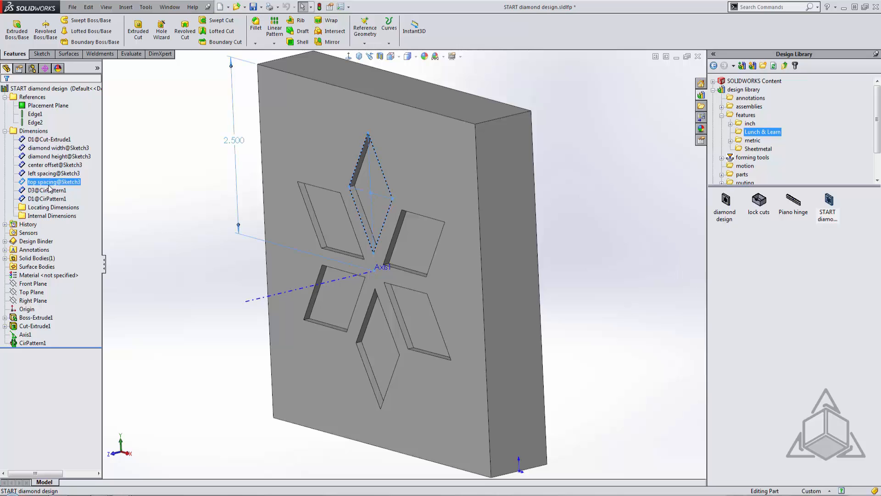
{"action": "left_click", "coordinate": [48, 192]}
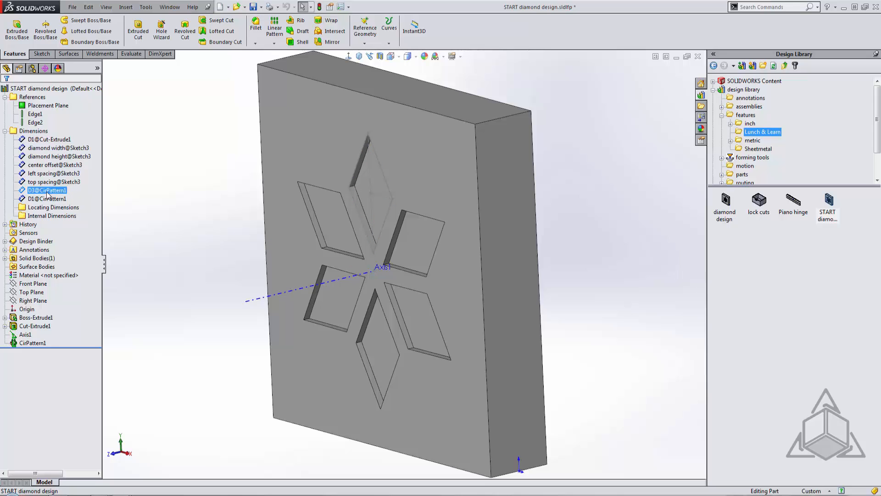
{"action": "double_click", "coordinate": [48, 191]}
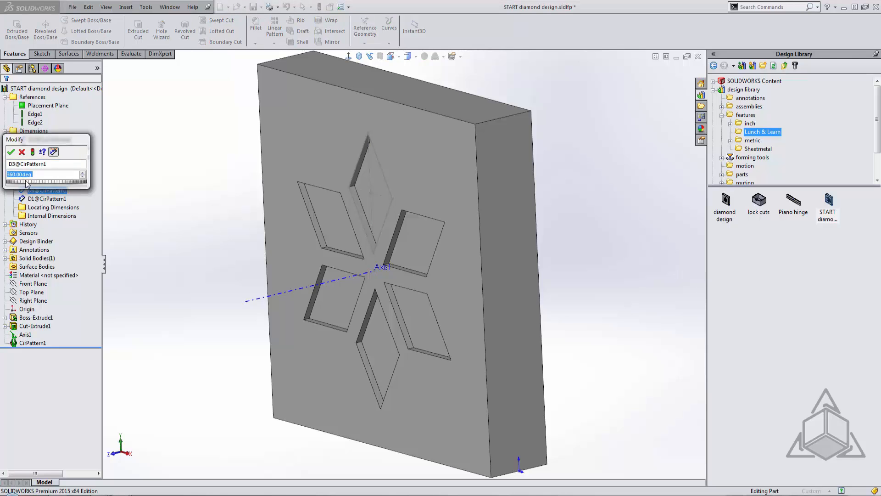
{"action": "left_click", "coordinate": [23, 152]}
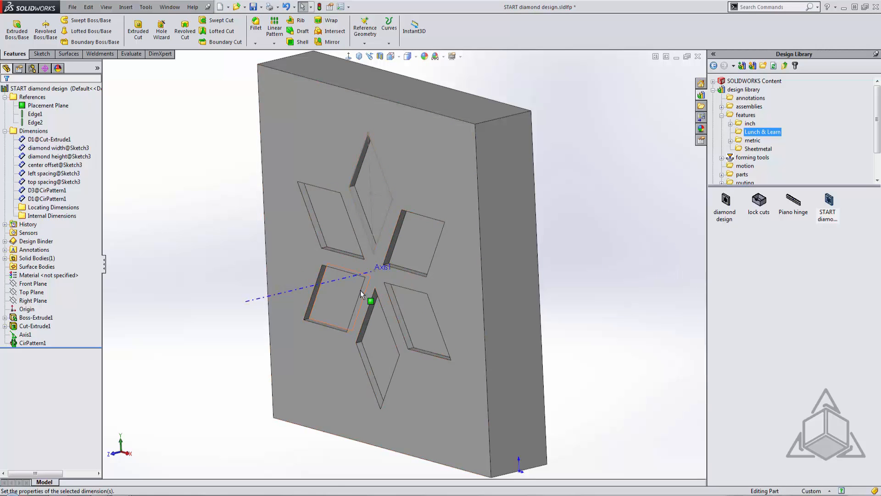
Check the circular pattern's D1 dimension value and rename the dimension as number of diamonds.
{"action": "left_click", "coordinate": [51, 198]}
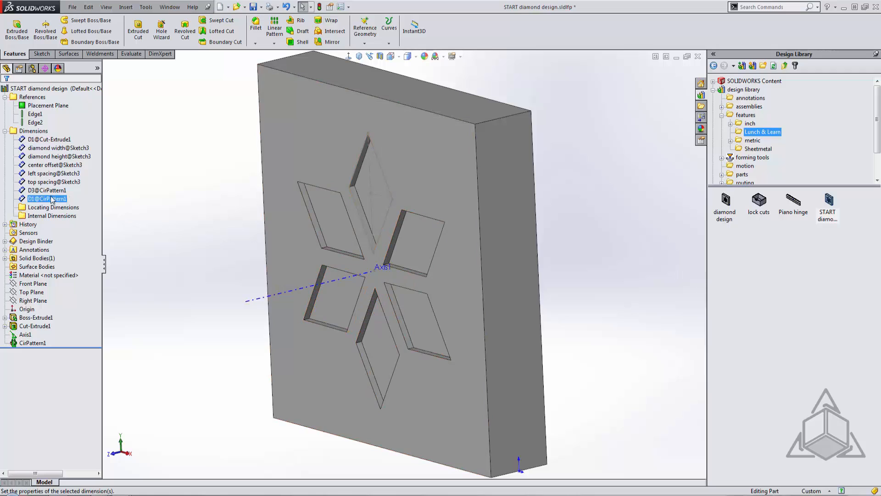
{"action": "double_click", "coordinate": [49, 199]}
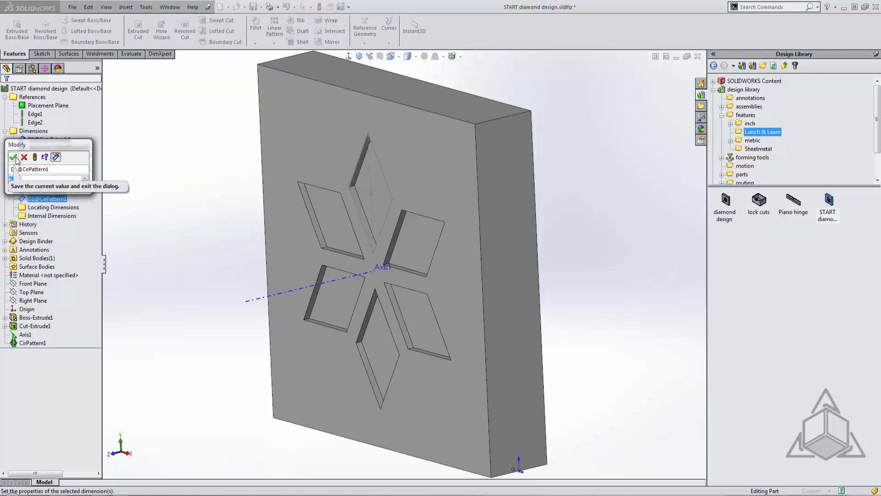
{"action": "left_click", "coordinate": [14, 158]}
{"action": "left_click", "coordinate": [41, 199]}
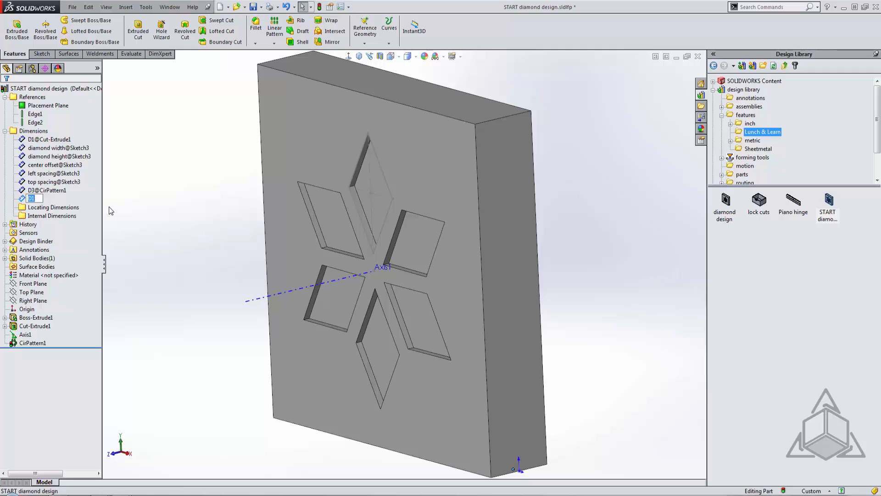
{"action": "type", "text": "number of diamonds"}
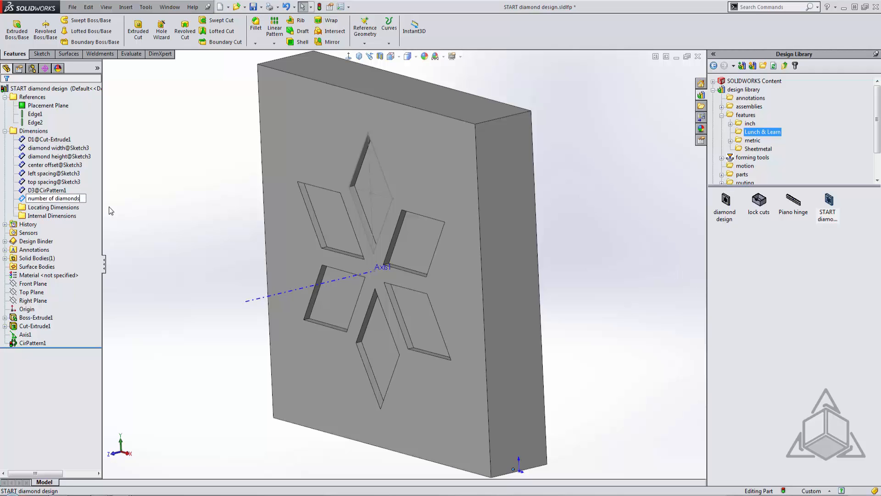
{"action": "key", "text": "Return"}
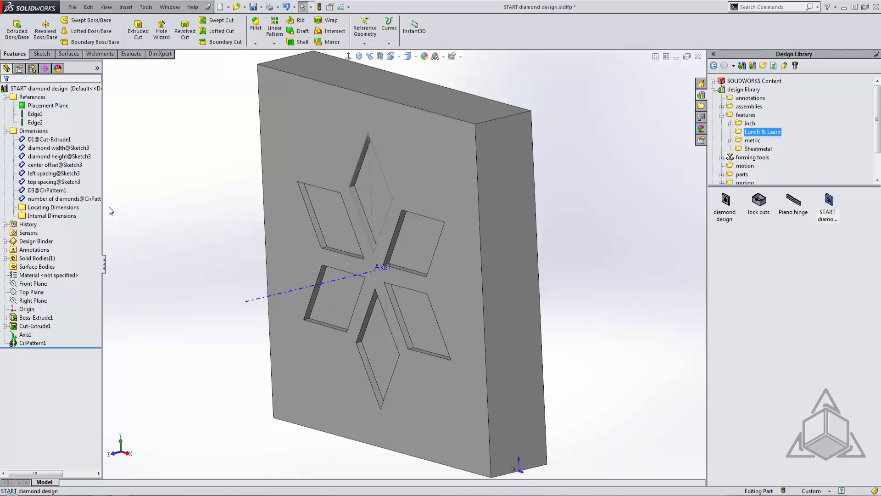
Move the top spacing dimension into the Locating Dimensions folder.
{"action": "left_click", "coordinate": [77, 207]}
{"action": "left_click", "coordinate": [75, 216]}
{"action": "left_click", "coordinate": [52, 209]}
{"action": "left_click", "coordinate": [36, 130]}
{"action": "left_click", "coordinate": [44, 216]}
{"action": "left_click", "coordinate": [40, 190]}
{"action": "left_click_drag", "start_coordinate": [42, 182], "coordinate": [36, 207]}
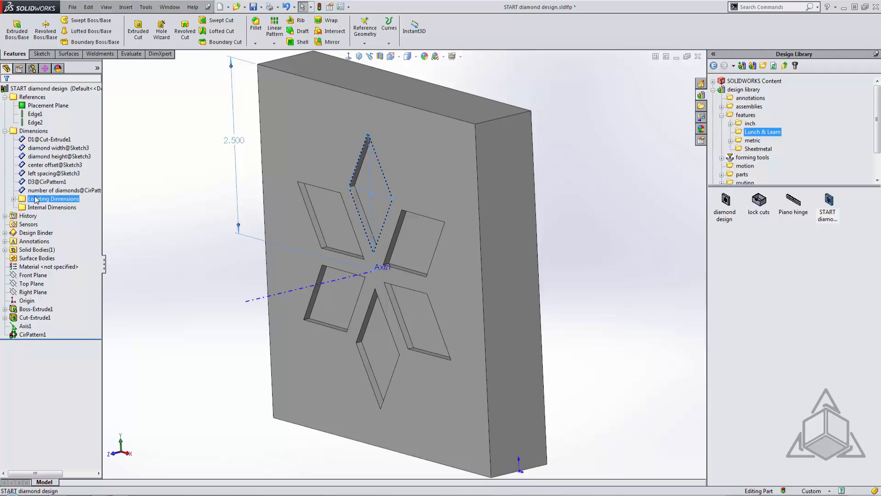
Move the left spacing and center offset dimensions into the Locating Dimensions folder.
{"action": "left_click", "coordinate": [39, 174]}
{"action": "left_click_drag", "start_coordinate": [39, 175], "coordinate": [36, 201]}
{"action": "left_click", "coordinate": [39, 175]}
{"action": "left_click", "coordinate": [39, 165]}
{"action": "left_click_drag", "start_coordinate": [39, 165], "coordinate": [38, 192]}
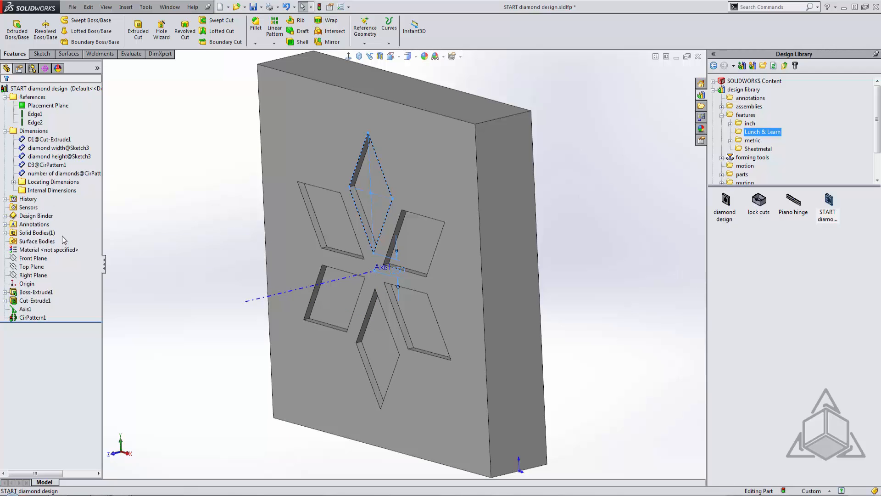
{"action": "left_click", "coordinate": [38, 192]}
{"action": "left_click", "coordinate": [39, 148]}
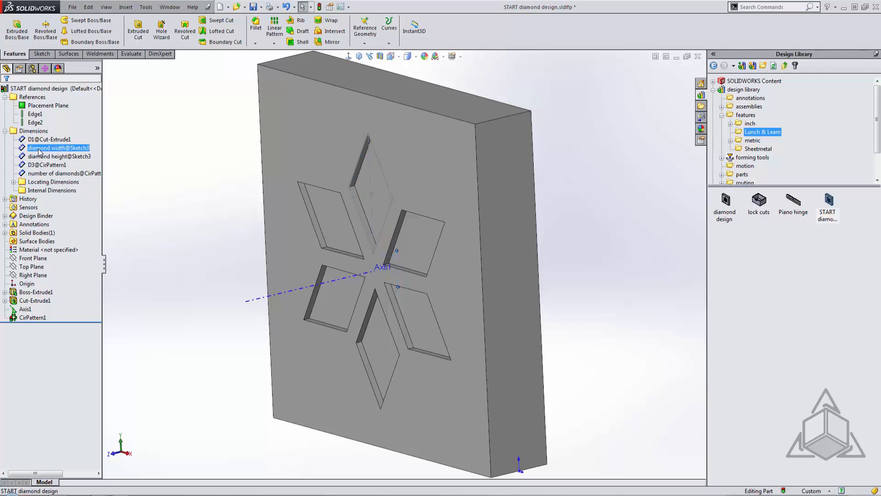
Move the diamond width, diamond height and number of diamonds dimensions into the Internal Dimensions folder.
{"action": "left_click", "coordinate": [37, 191], "text": "ctrl"}
{"action": "left_click_drag", "start_coordinate": [38, 191], "coordinate": [41, 183]}
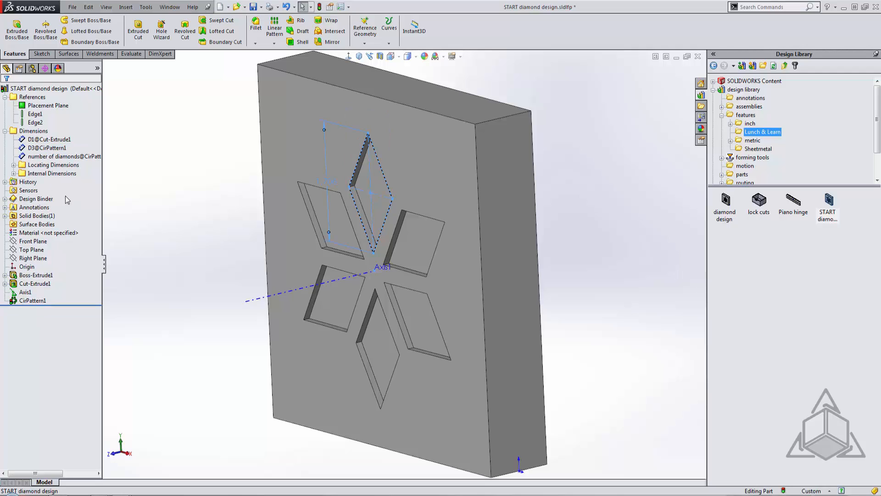
{"action": "left_click", "coordinate": [63, 167]}
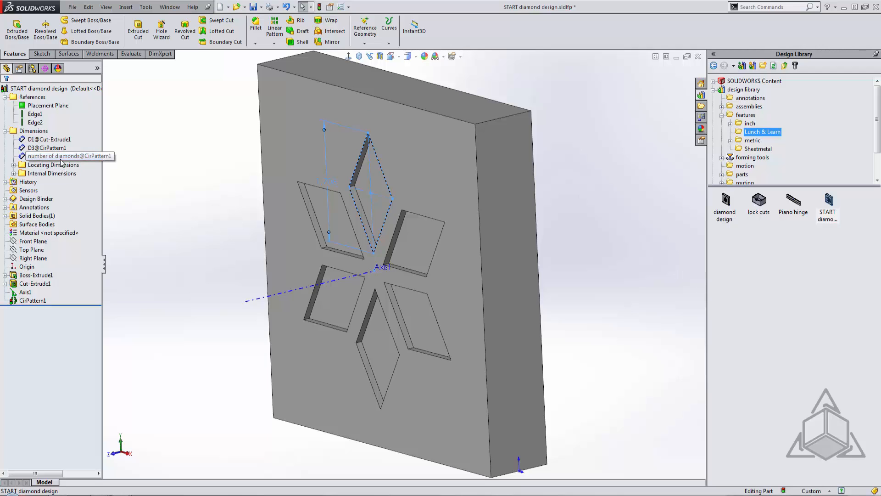
{"action": "left_click_drag", "start_coordinate": [61, 157], "coordinate": [51, 166]}
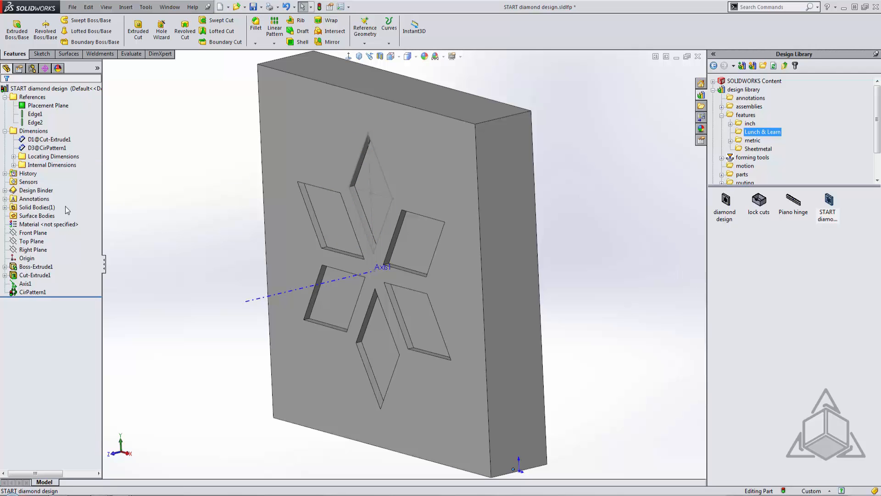
Rename the Cut-Extrude1 D1 dimension as cut depth and move it into the Internal Dimensions folder.
{"action": "left_click", "coordinate": [62, 139]}
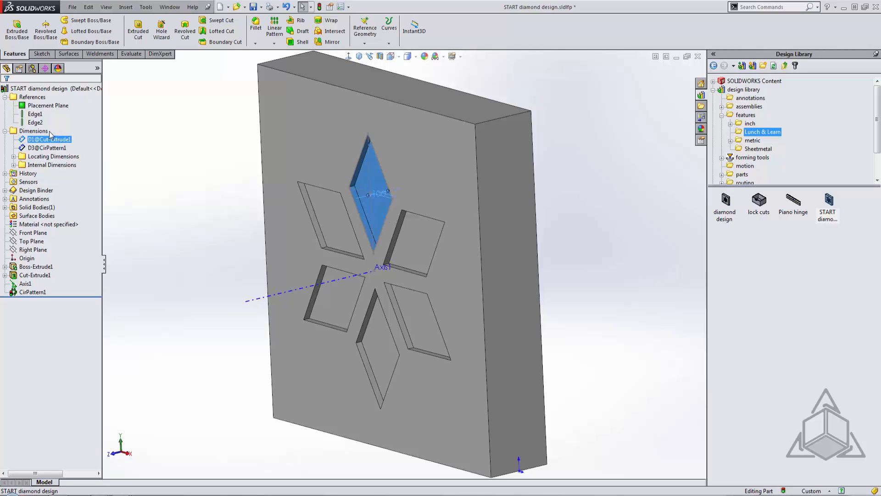
{"action": "left_click", "coordinate": [34, 140]}
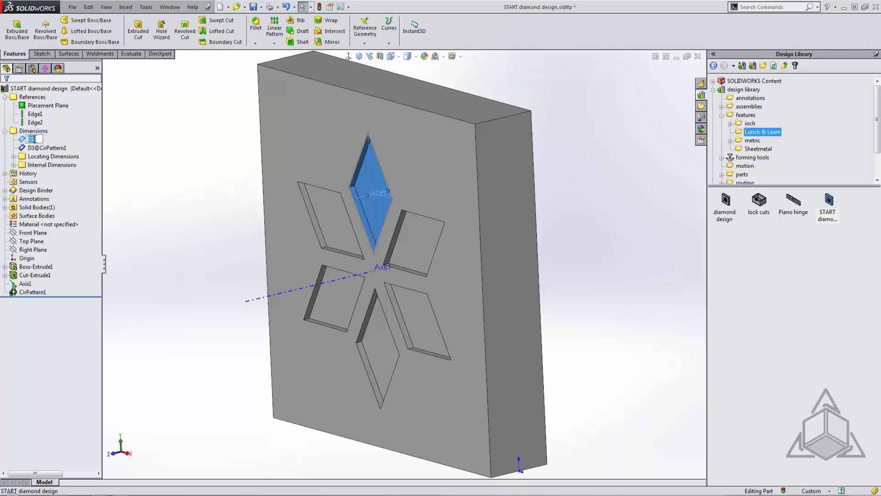
{"action": "type", "text": "cut depth"}
{"action": "key", "text": "Return"}
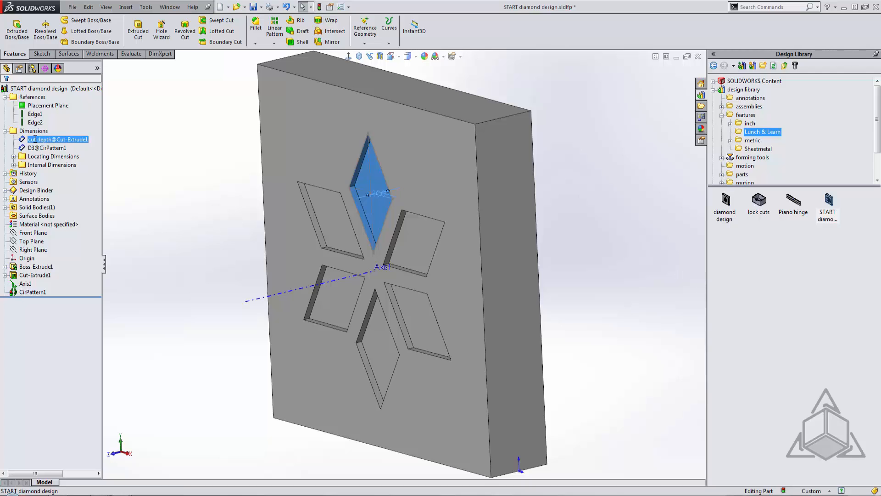
{"action": "left_click", "coordinate": [39, 147]}
{"action": "left_click", "coordinate": [42, 157]}
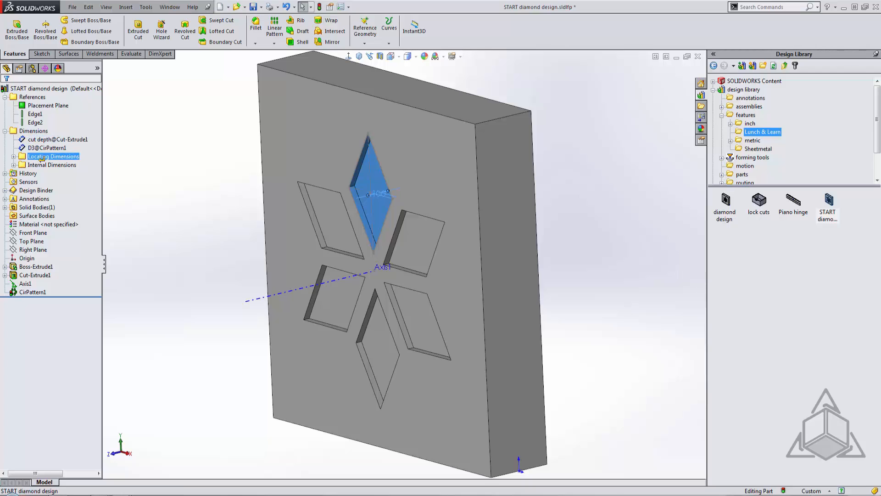
{"action": "left_click_drag", "start_coordinate": [42, 157], "coordinate": [42, 157]}
{"action": "left_click", "coordinate": [42, 139]}
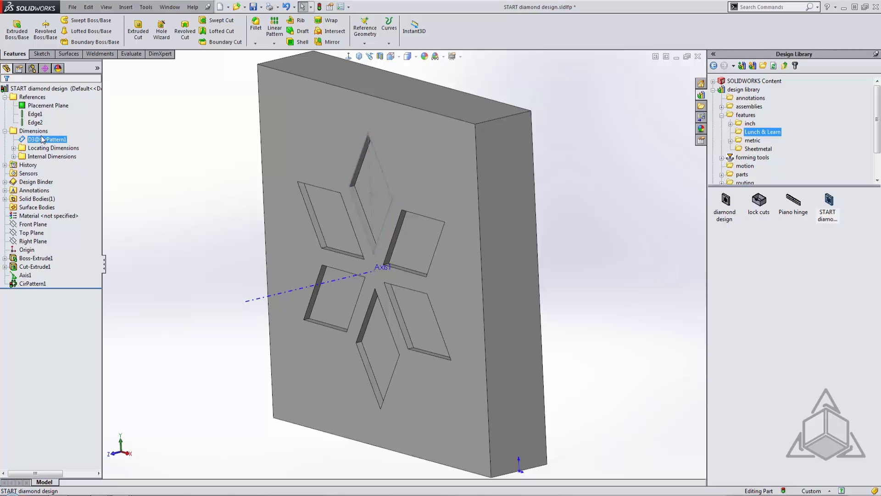
Rebuild and save the START diamond design library feature, and return to the Box part.
{"action": "left_click", "coordinate": [204, 177]}
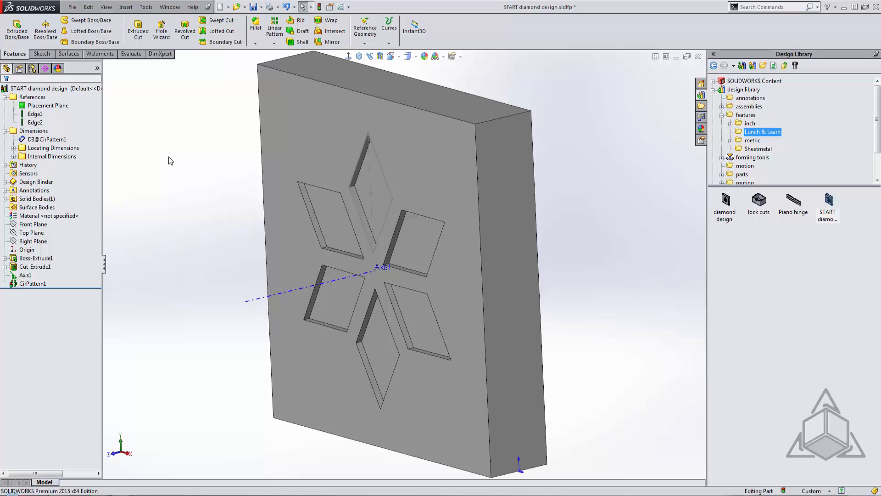
{"action": "left_click", "coordinate": [253, 6]}
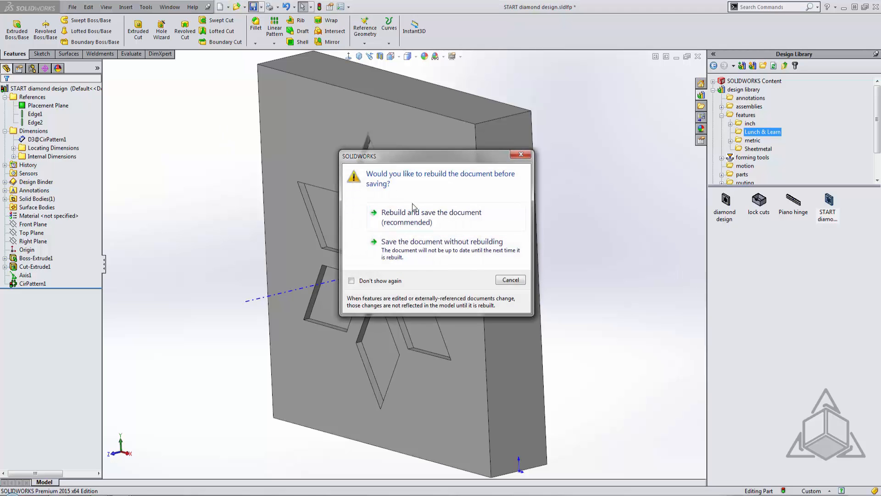
{"action": "left_click", "coordinate": [411, 218]}
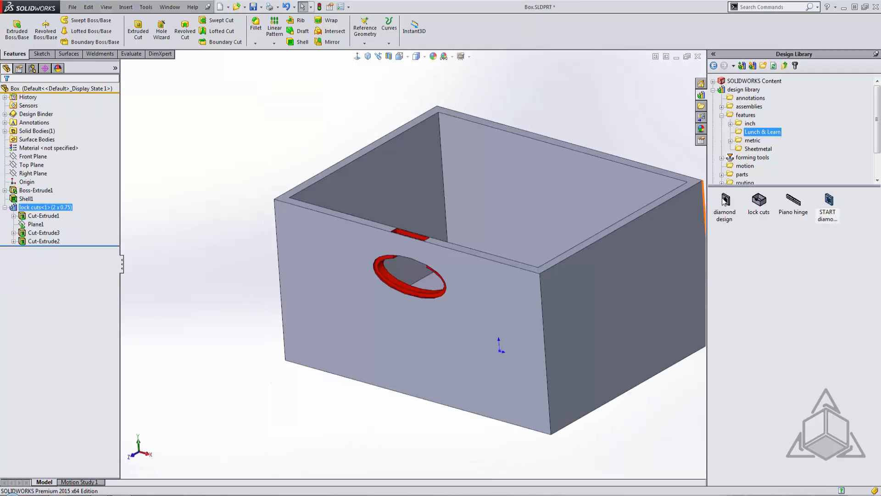
Open the diamond design library feature and inspect Sketch4's circle and its diameter dimension.
{"action": "right_click", "coordinate": [724, 199]}
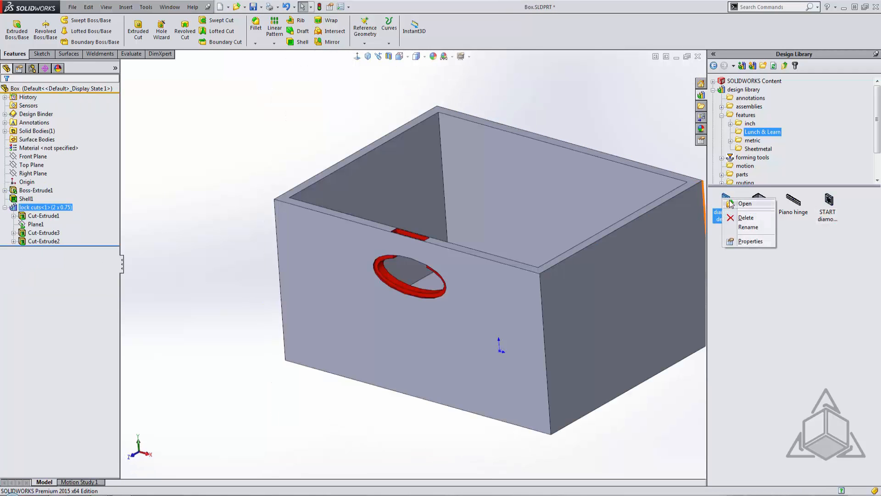
{"action": "left_click", "coordinate": [730, 203]}
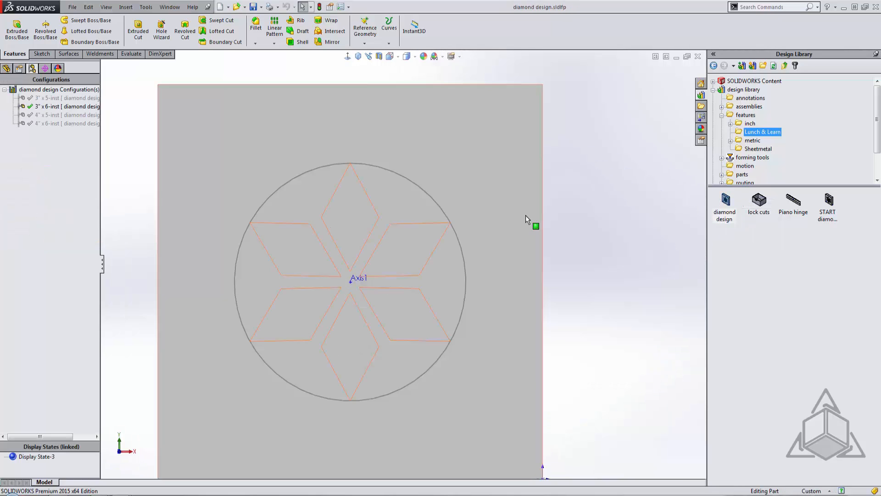
{"action": "left_click", "coordinate": [7, 68]}
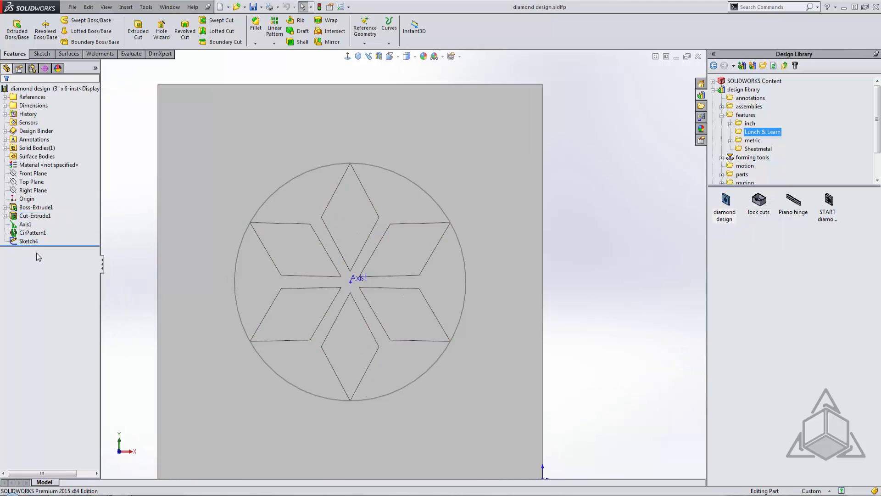
{"action": "left_click", "coordinate": [27, 241]}
{"action": "key", "text": "f"}
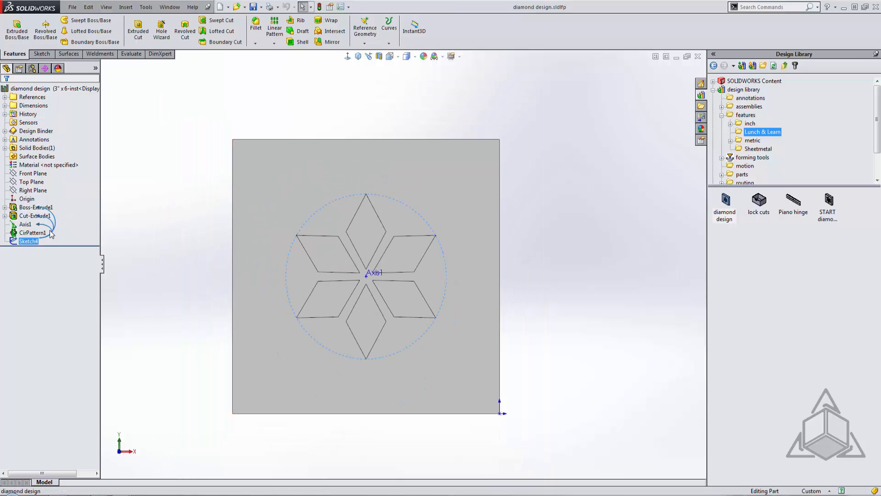
{"action": "left_click", "coordinate": [30, 235], "text": "ctrl"}
{"action": "double_click", "coordinate": [27, 239]}
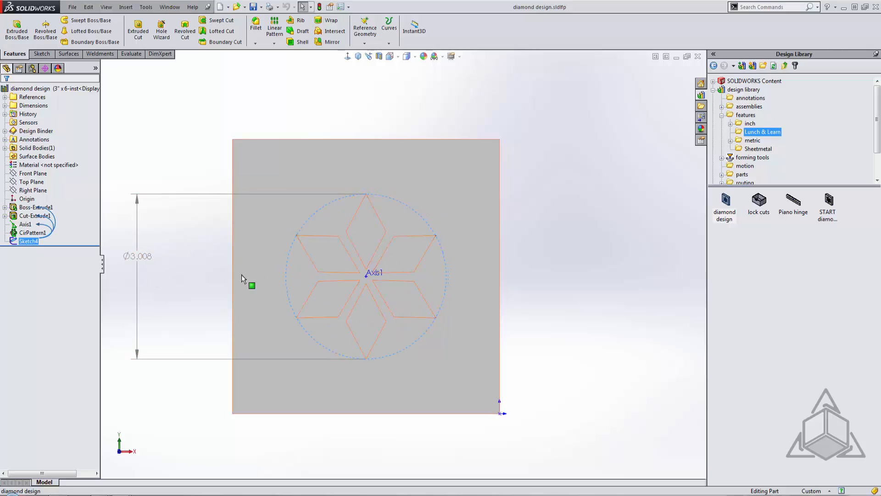
{"action": "left_click", "coordinate": [172, 283]}
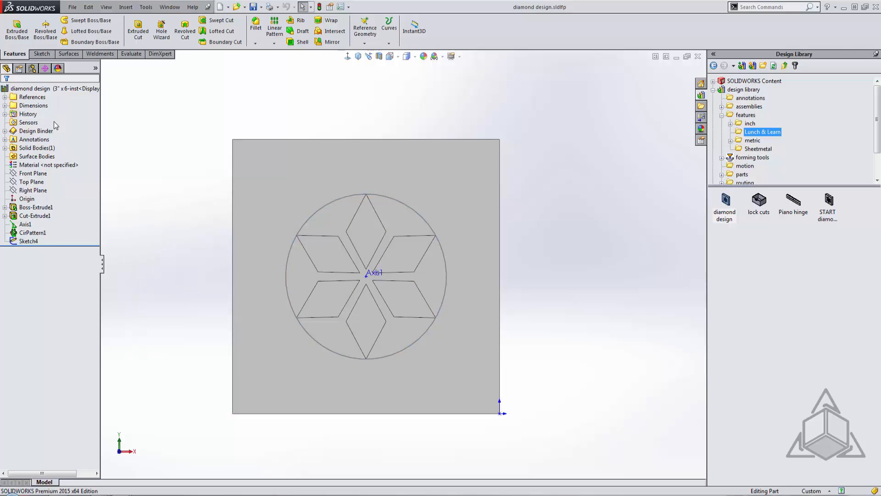
Preview the diamond design's 3" and 4" configurations with 5 and 6 instances, ending on 4" x 6-inst, and close the file.
{"action": "left_click", "coordinate": [33, 69]}
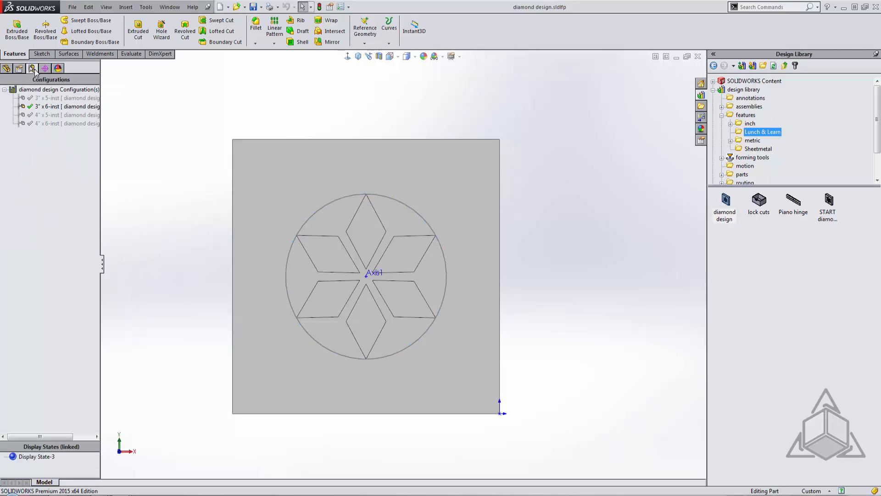
{"action": "left_click", "coordinate": [47, 99]}
{"action": "double_click", "coordinate": [48, 99]}
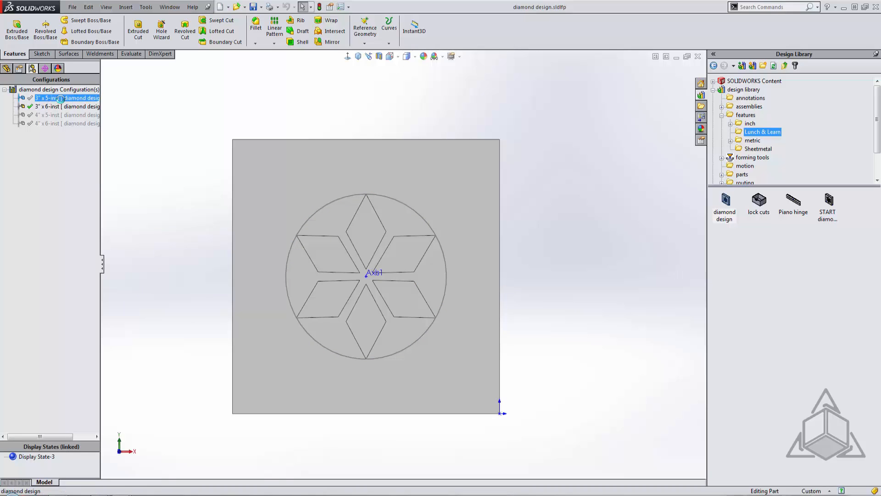
{"action": "double_click", "coordinate": [62, 106]}
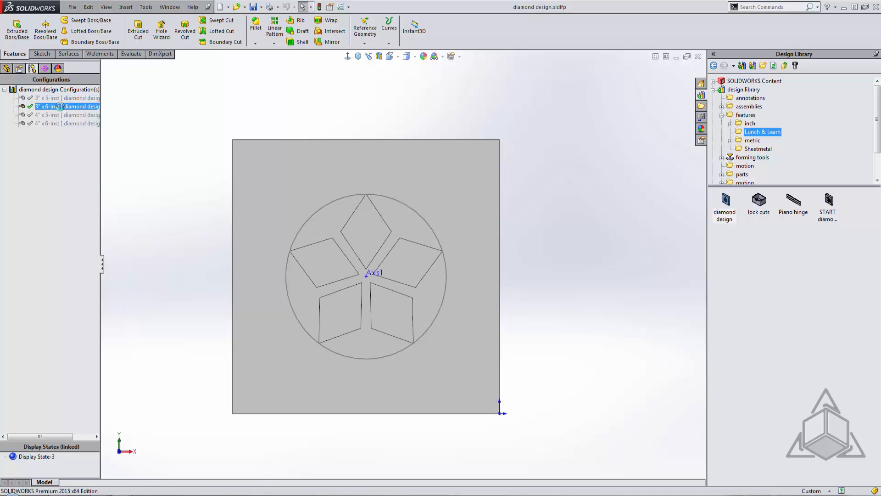
{"action": "left_click", "coordinate": [60, 123]}
{"action": "double_click", "coordinate": [57, 114]}
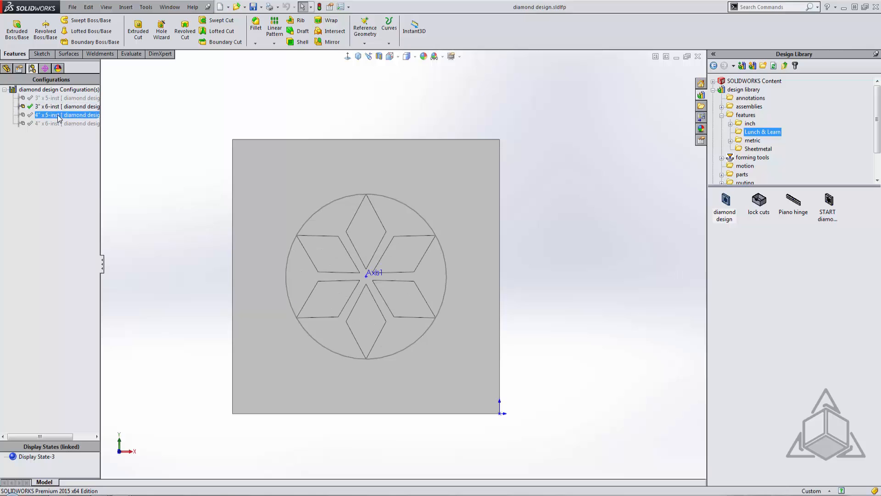
{"action": "double_click", "coordinate": [59, 123]}
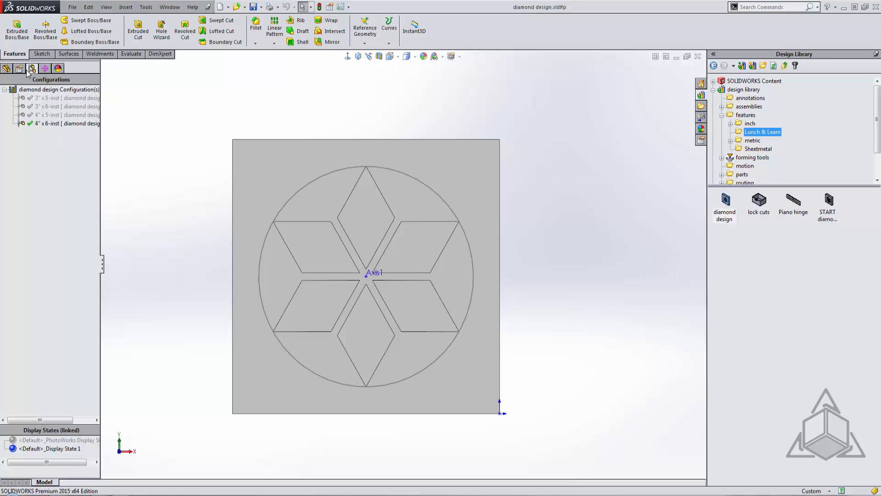
{"action": "left_click", "coordinate": [7, 68]}
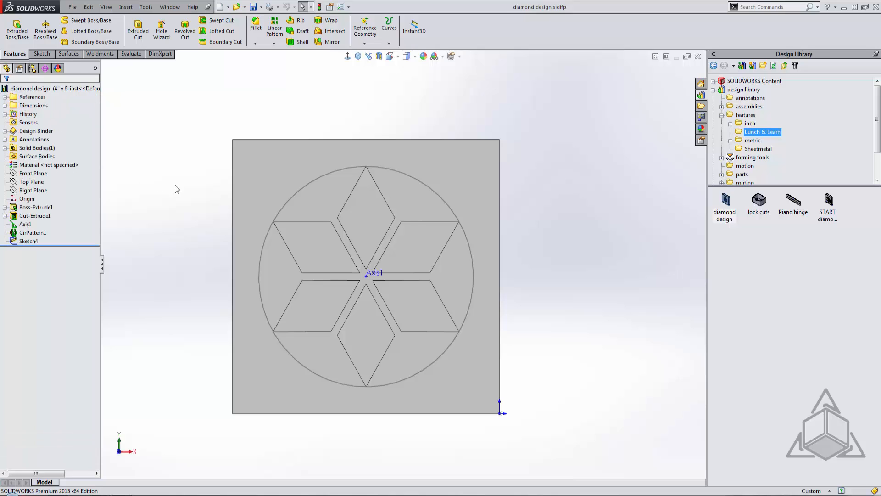
{"action": "left_click", "coordinate": [697, 56]}
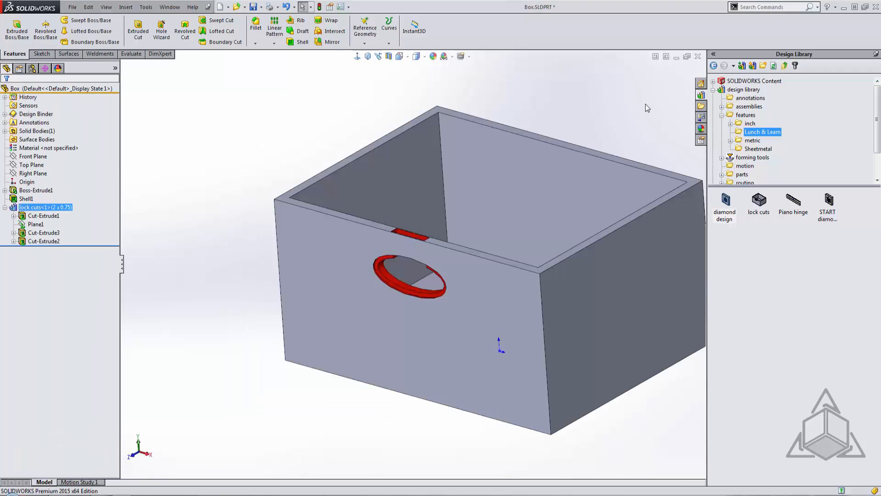
Place the diamond design library feature on the box's plain end face beside the lock cuts, using the 3" x 6-inst configuration.
{"action": "scroll", "coordinate": [597, 198], "scroll_direction": "up", "scroll_amount": 3}
{"action": "scroll", "coordinate": [661, 284], "scroll_direction": "down", "scroll_amount": 2}
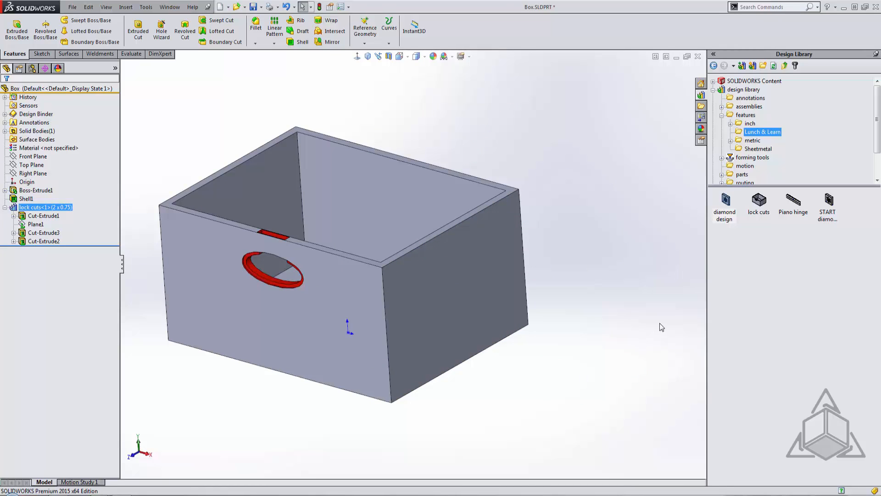
{"action": "left_click", "coordinate": [730, 203]}
{"action": "left_click_drag", "start_coordinate": [729, 202], "coordinate": [457, 271]}
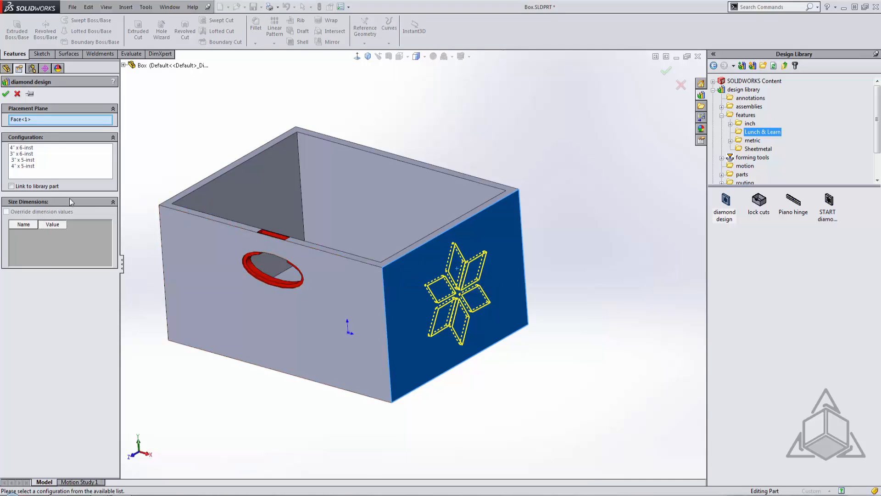
{"action": "left_click", "coordinate": [20, 148]}
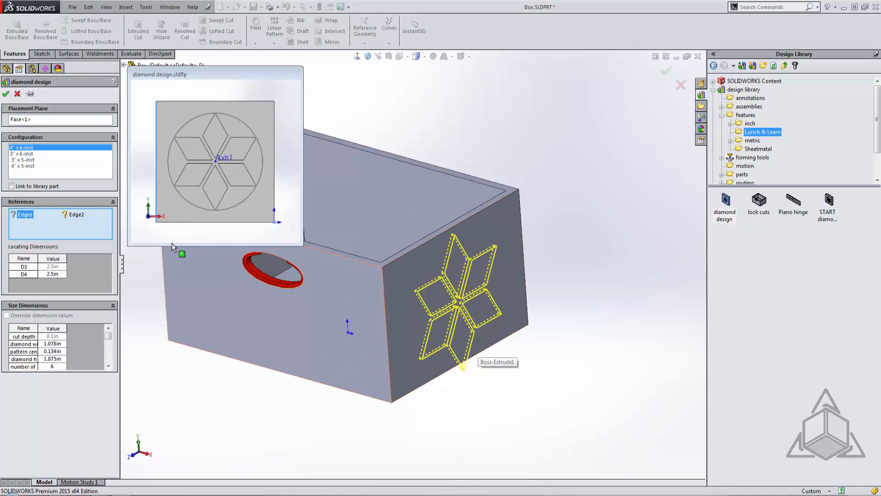
{"action": "left_click", "coordinate": [23, 154]}
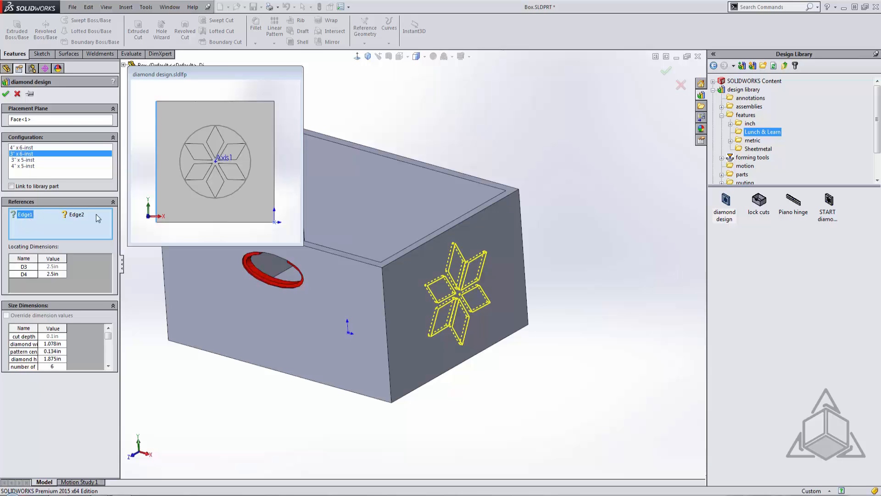
Assign the end face's vertical edge nearest the lock cuts as Edge1 and its upper outer edge as Edge2.
{"action": "left_click", "coordinate": [226, 157]}
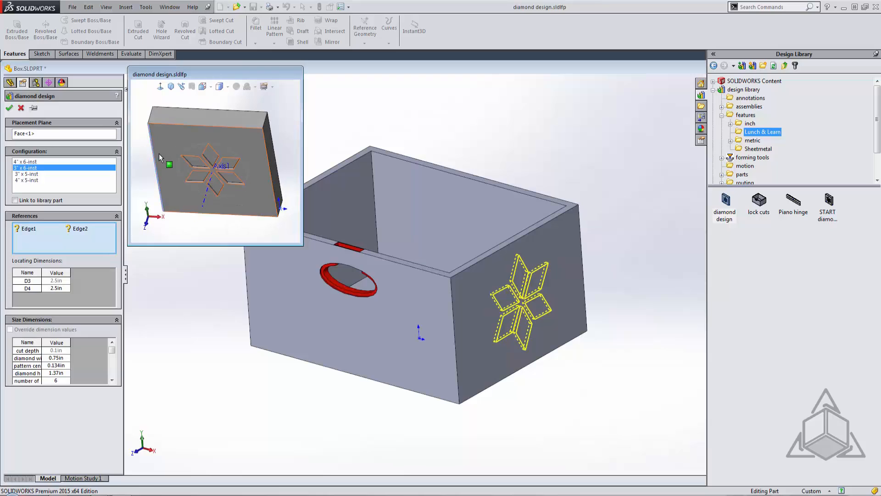
{"action": "left_click", "coordinate": [453, 330]}
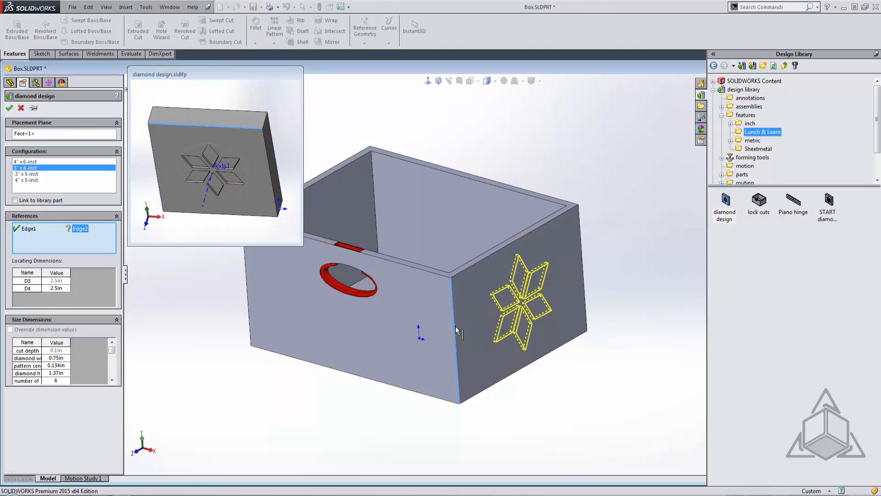
{"action": "left_click", "coordinate": [460, 275]}
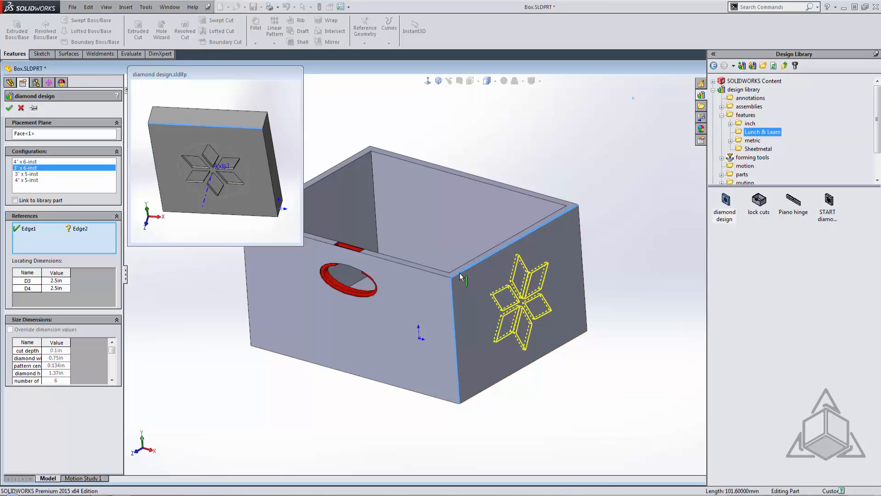
Try a value of 2.5 in for the D3 locating dimension from the vertical edge.
{"action": "left_click", "coordinate": [57, 281]}
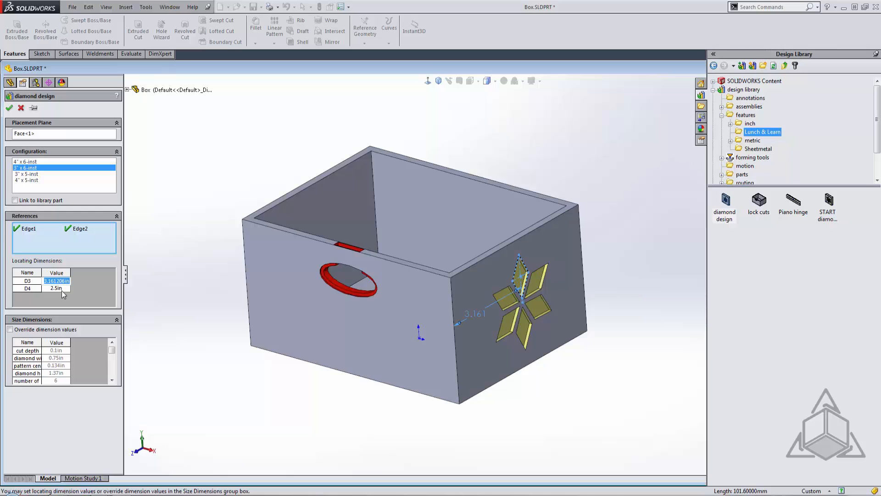
{"action": "type", "text": "2.5"}
{"action": "key", "text": "Return"}
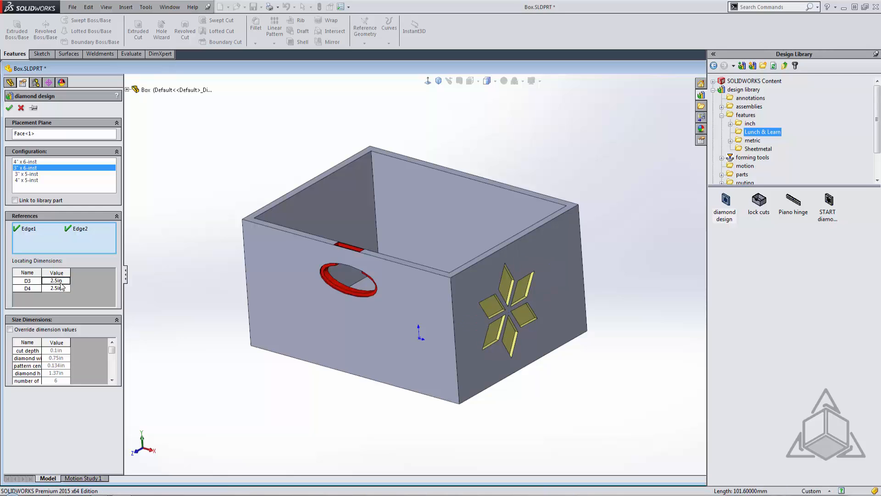
Set the D3 locating dimension from the vertical edge to 3 in.
{"action": "left_click", "coordinate": [57, 280]}
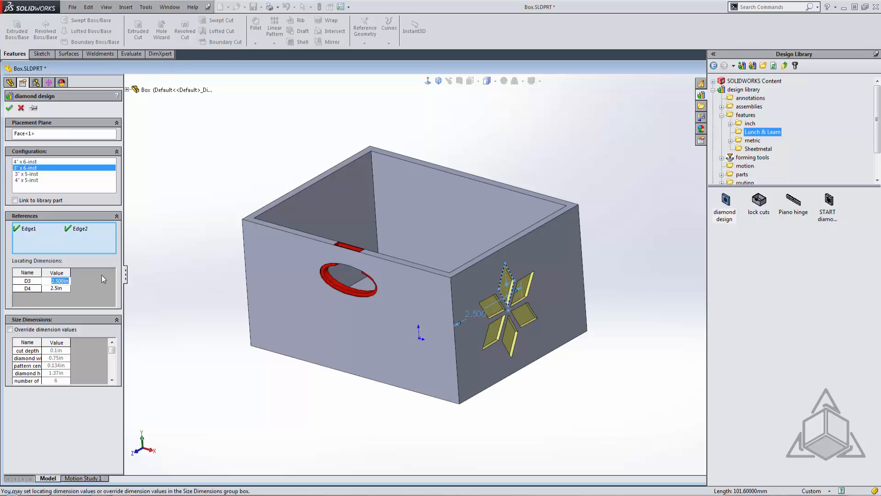
{"action": "type", "text": "3"}
{"action": "key", "text": "Return"}
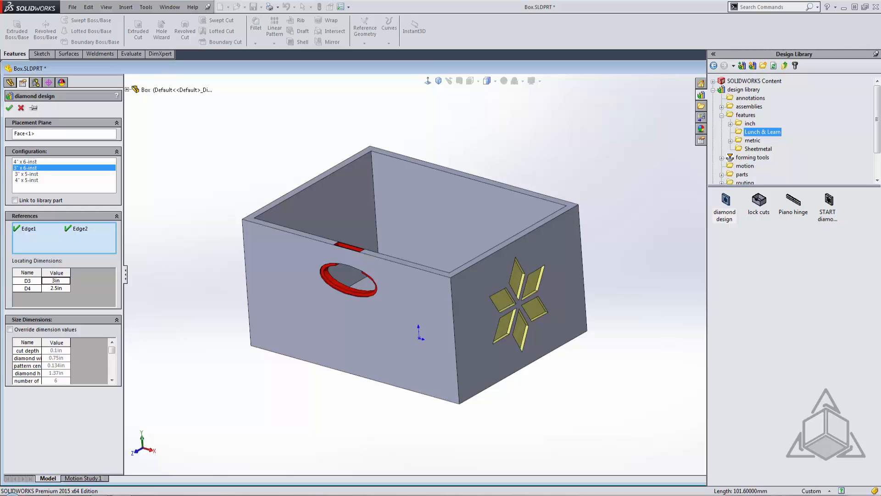
Override the diamond design's size dimensions and set its cut depth to 0.05 in.
{"action": "left_click", "coordinate": [10, 329]}
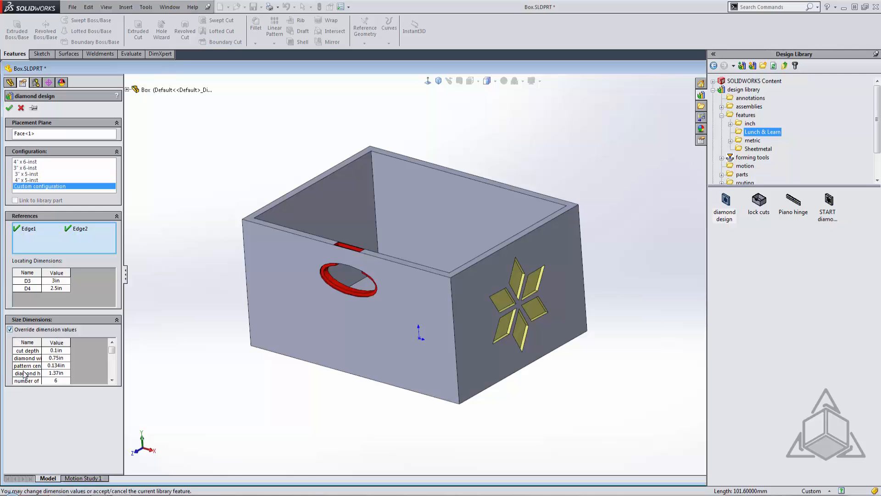
{"action": "left_click", "coordinate": [57, 351]}
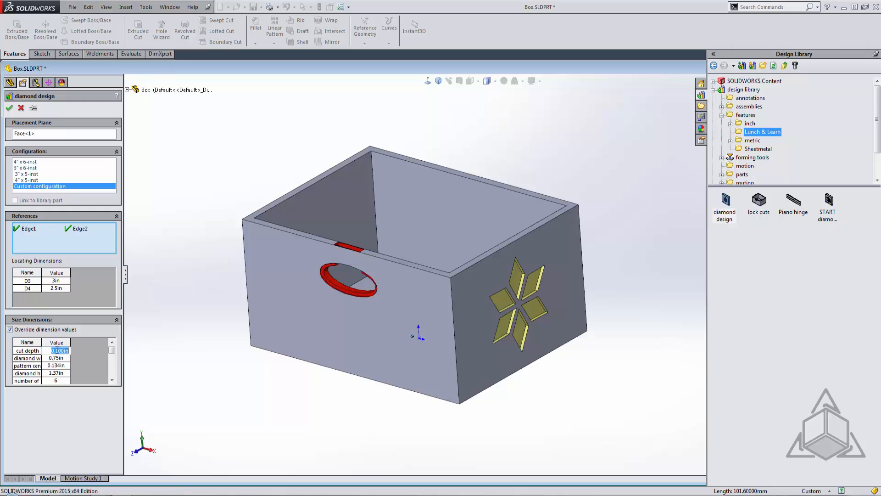
{"action": "left_click", "coordinate": [56, 350]}
{"action": "type", "text": "05"}
{"action": "key", "text": "Delete"}
{"action": "key", "text": "Return"}
{"action": "scroll", "coordinate": [555, 287], "scroll_direction": "up", "scroll_amount": 2}
{"action": "scroll", "coordinate": [508, 224], "scroll_direction": "up", "scroll_amount": 5}
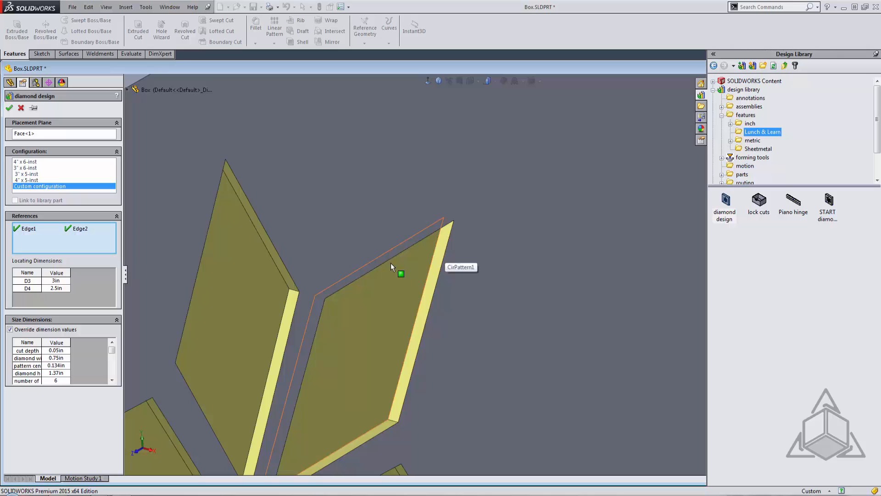
Set the diamond design's cut depth to 0.025 in and accept the library feature on the end face.
{"action": "left_click", "coordinate": [57, 351]}
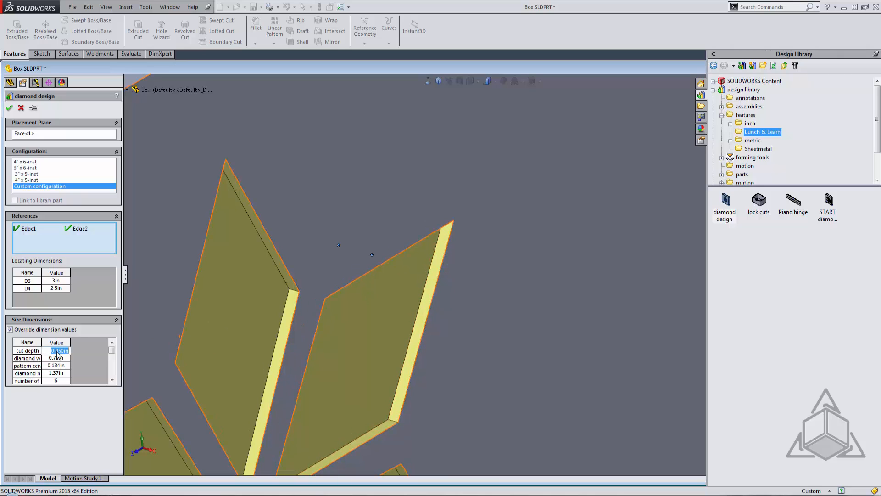
{"action": "left_click", "coordinate": [56, 351]}
{"action": "type", "text": "2"}
{"action": "key", "text": "Return"}
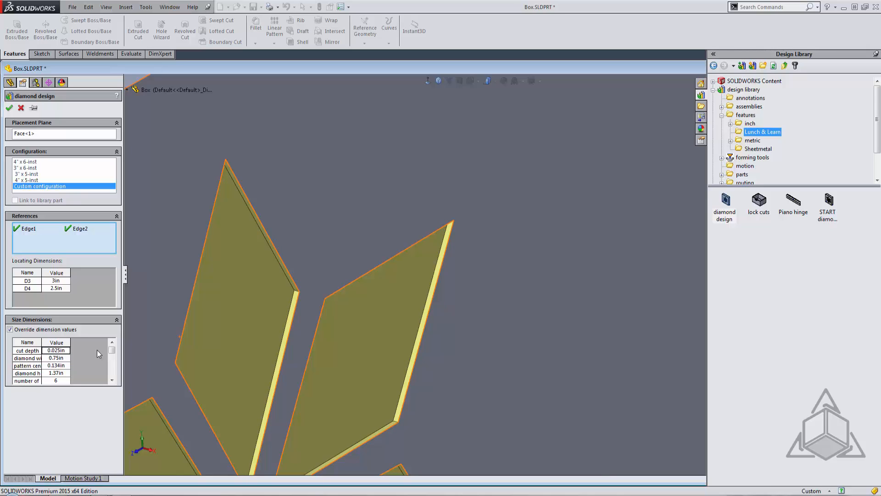
{"action": "scroll", "coordinate": [442, 298], "scroll_direction": "up", "scroll_amount": 6}
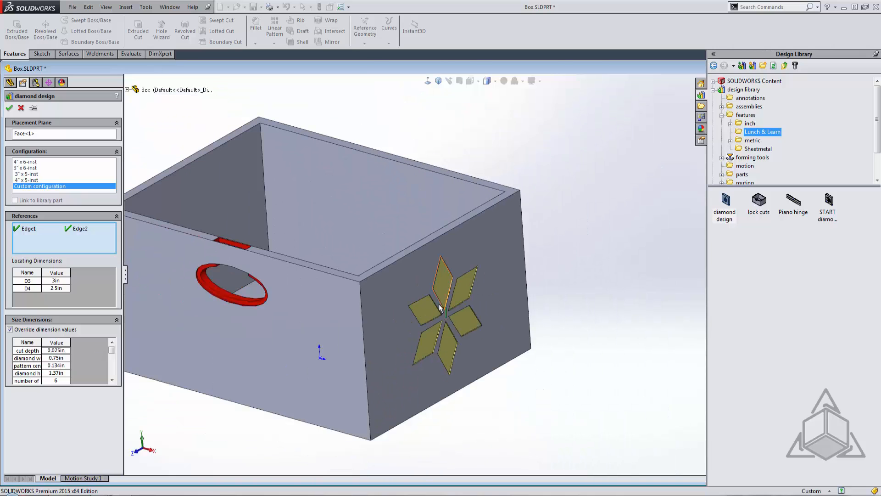
{"action": "left_click", "coordinate": [9, 108]}
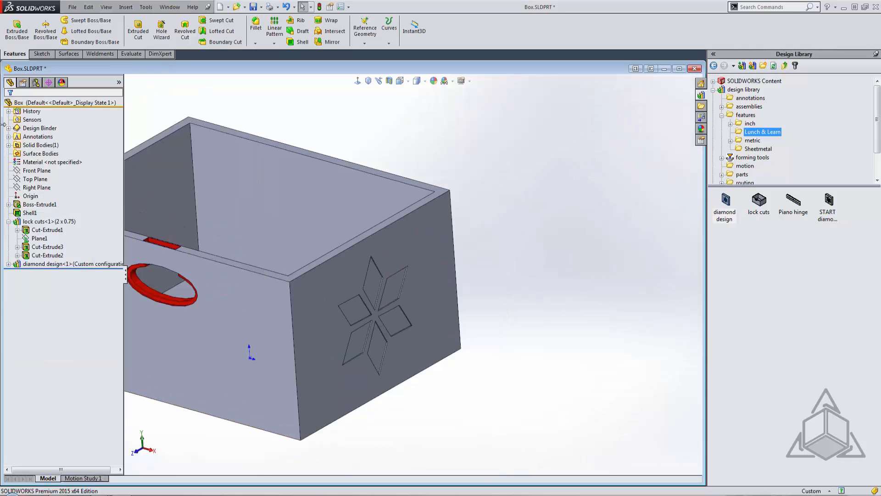
Place another diamond design on the box's opposite end face, using the 3" x 6-inst configuration linked to the library part.
{"action": "double_click", "coordinate": [566, 68]}
{"action": "scroll", "coordinate": [505, 274], "scroll_direction": "up", "scroll_amount": 2}
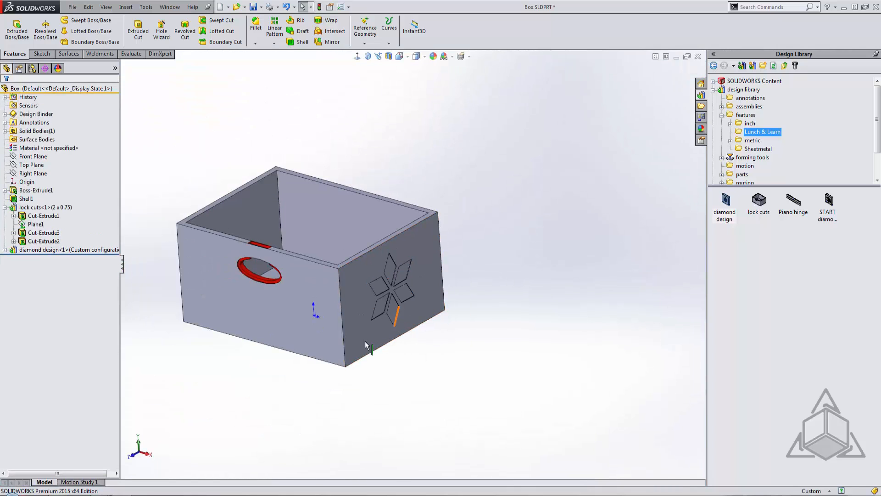
{"action": "mouse_move", "coordinate": [272, 311]}
{"action": "middle_mouse_down"}
{"action": "mouse_move", "coordinate": [343, 280]}
{"action": "mouse_move", "coordinate": [393, 291]}
{"action": "mouse_move", "coordinate": [380, 324]}
{"action": "mouse_move", "coordinate": [275, 303]}
{"action": "middle_mouse_up"}
{"action": "scroll", "coordinate": [211, 292], "scroll_direction": "down", "scroll_amount": 2}
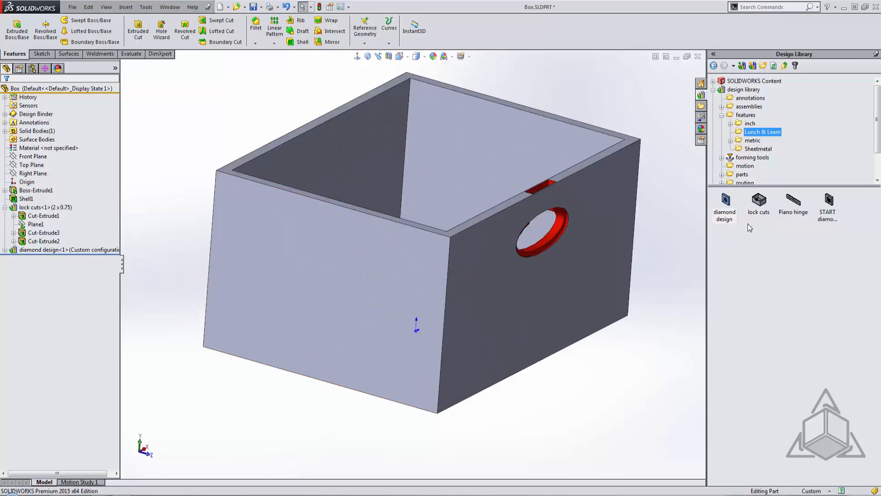
{"action": "left_click_drag", "start_coordinate": [726, 205], "coordinate": [328, 263]}
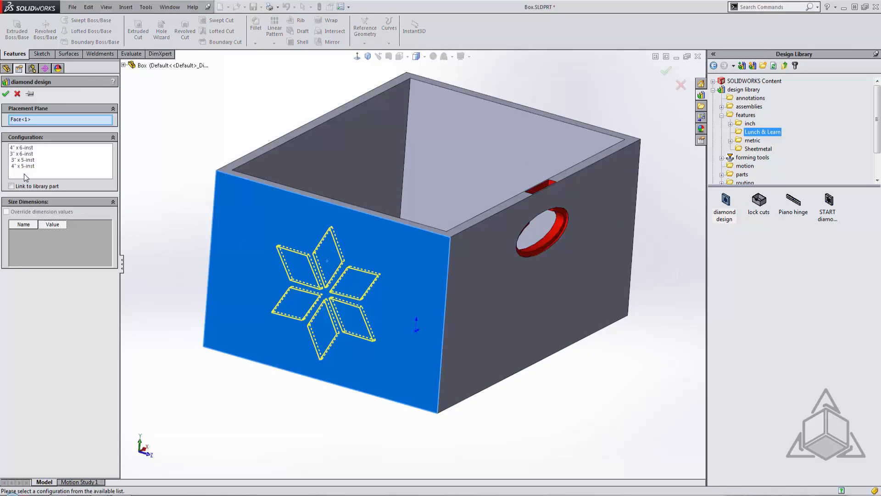
{"action": "left_click", "coordinate": [22, 153]}
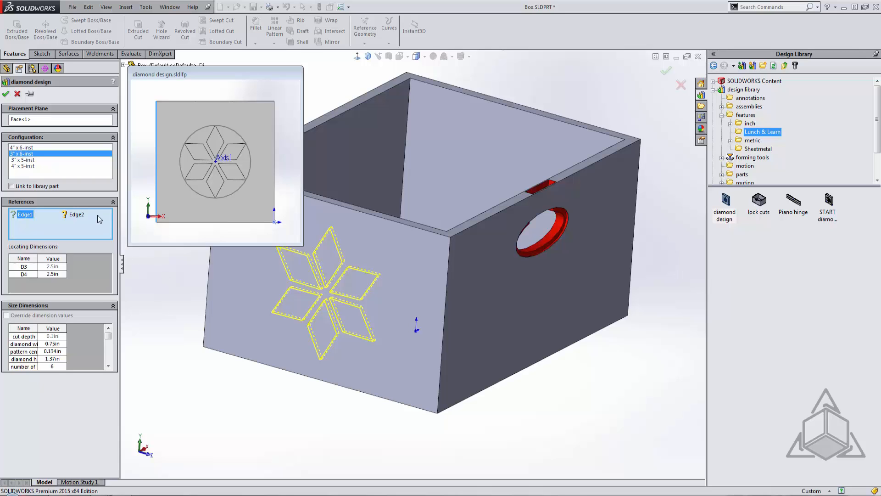
{"action": "left_click", "coordinate": [39, 187]}
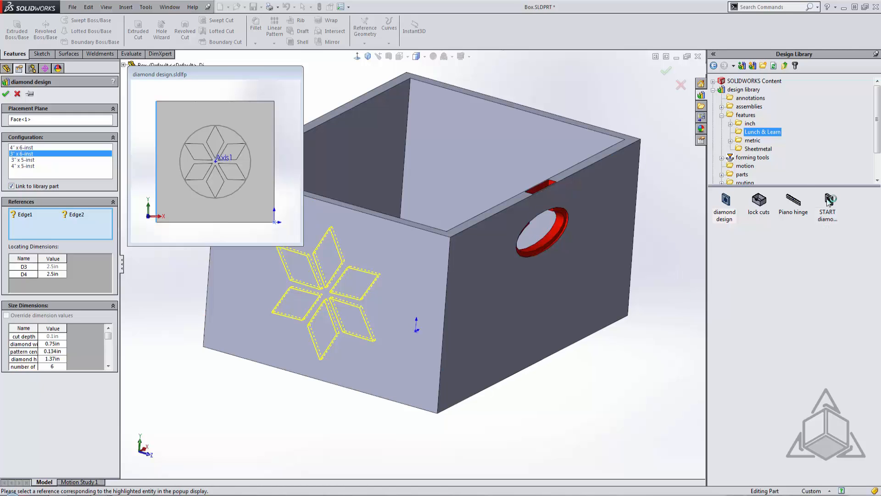
Assign the end face's vertical edge farthest from the lock cuts as Edge1, its upper outer edge as Edge2, and accept the feature.
{"action": "mouse_move", "coordinate": [736, 209]}
{"action": "left_click", "coordinate": [208, 283]}
{"action": "left_click", "coordinate": [364, 221]}
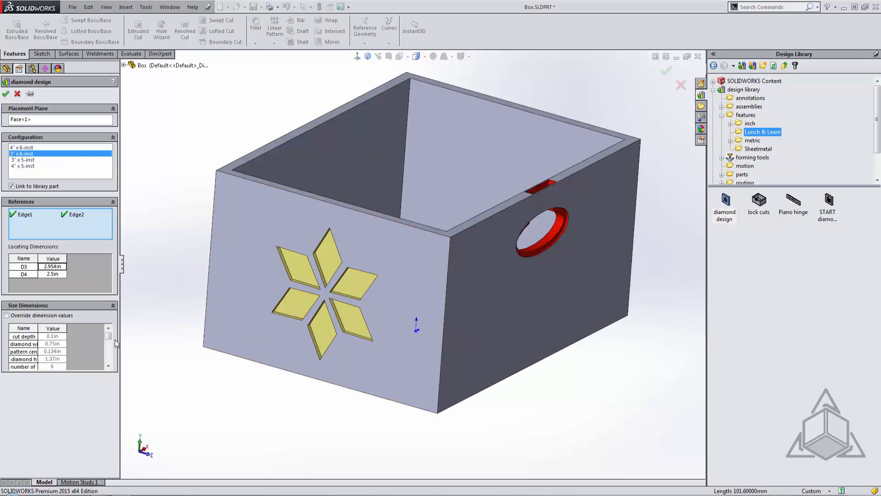
{"action": "left_click", "coordinate": [6, 94]}
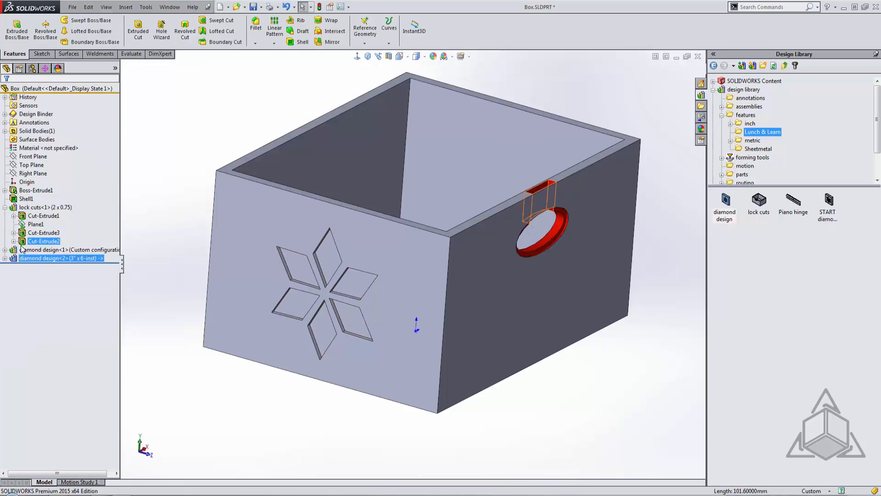
Collapse the lock cuts feature in the tree and check the external references of the linked diamond design.
{"action": "left_click", "coordinate": [4, 207]}
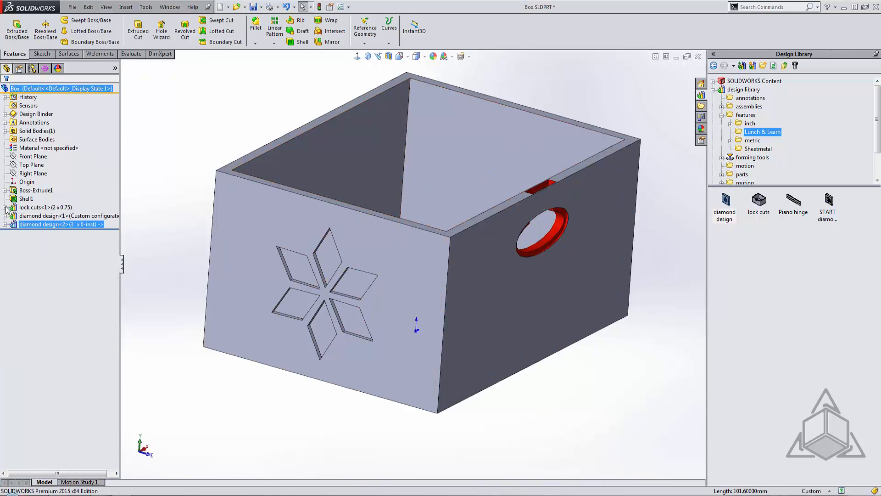
{"action": "left_click", "coordinate": [136, 276]}
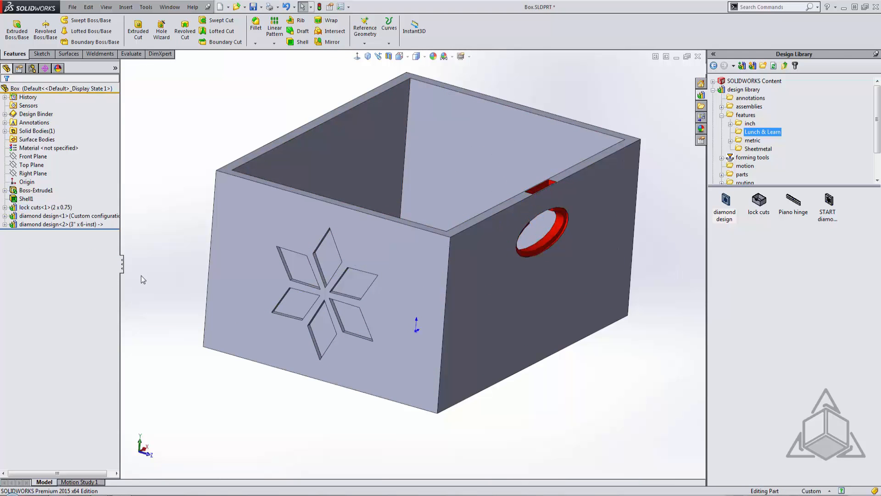
{"action": "left_click", "coordinate": [103, 224]}
{"action": "mouse_move", "coordinate": [103, 224]}
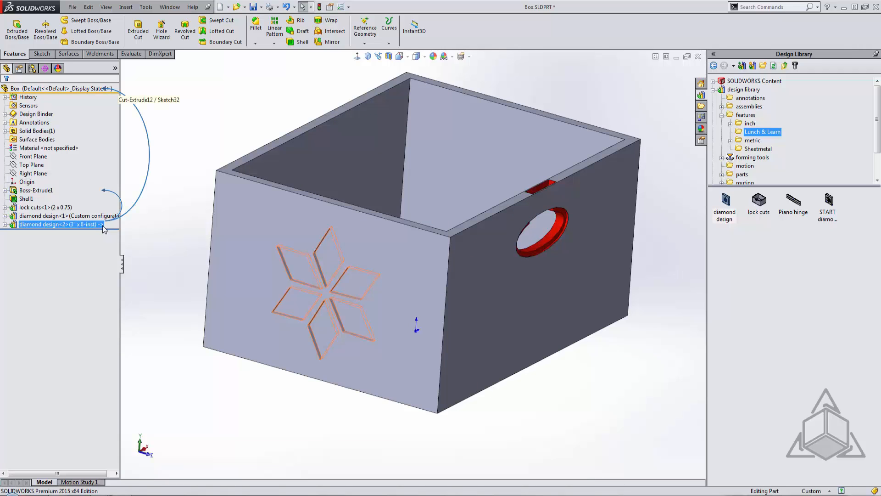
{"action": "left_click", "coordinate": [163, 241]}
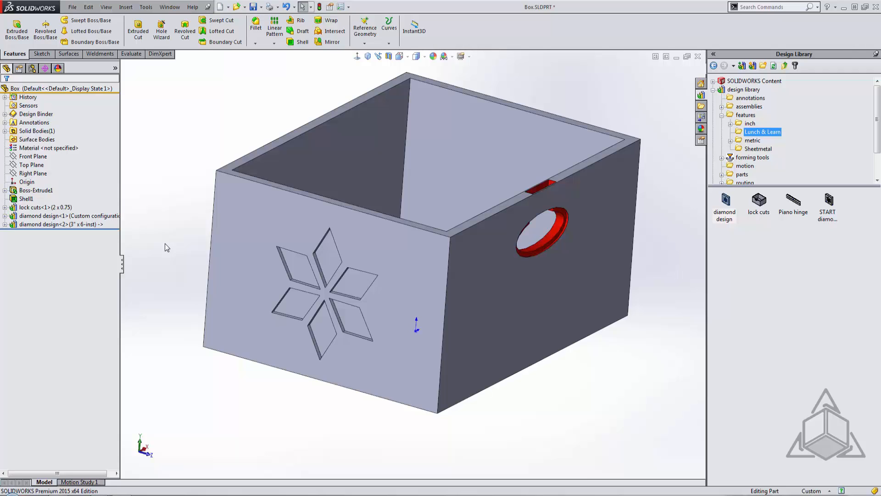
Dissolve the lock cuts library feature into its individual features.
{"action": "left_click", "coordinate": [32, 207]}
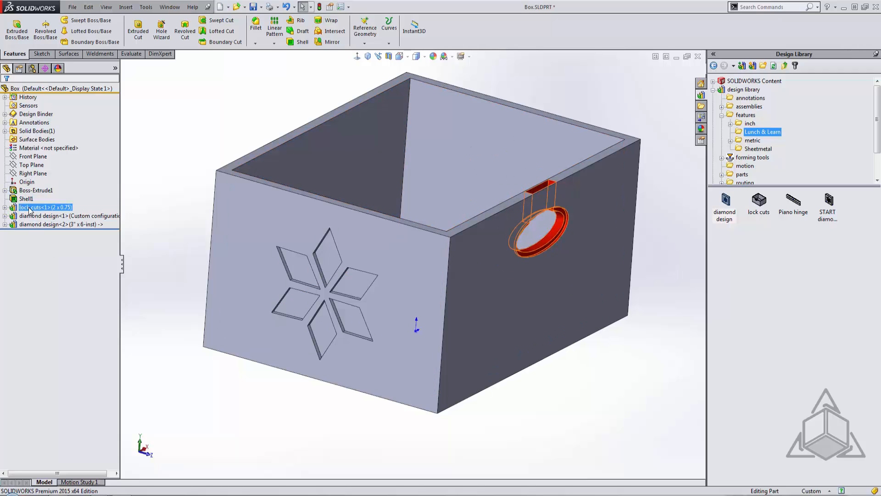
{"action": "right_click", "coordinate": [30, 209]}
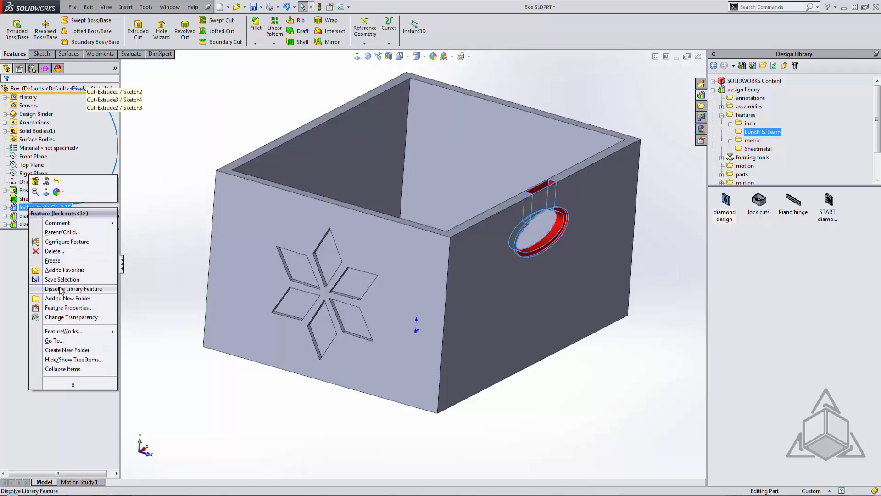
{"action": "left_click", "coordinate": [60, 290]}
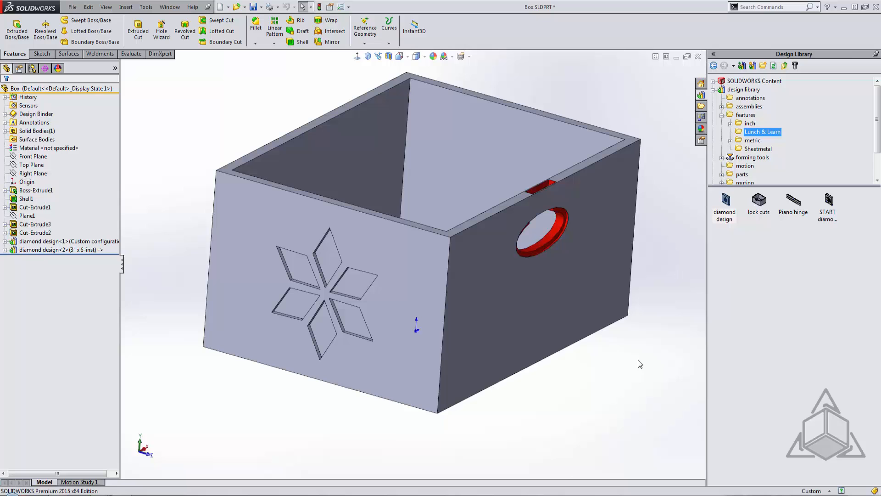
Examine Cut-Extrude2, the slot cut through the box's upper rim above the oval lock opening.
{"action": "middle_click_drag", "start_coordinate": [634, 362], "coordinate": [532, 353]}
{"action": "left_click", "coordinate": [42, 232]}
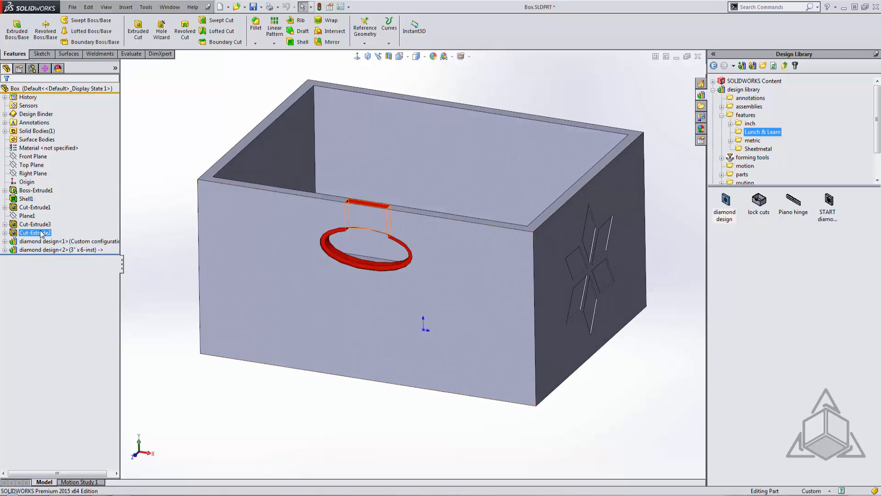
{"action": "scroll", "coordinate": [363, 238], "scroll_direction": "down", "scroll_amount": 5}
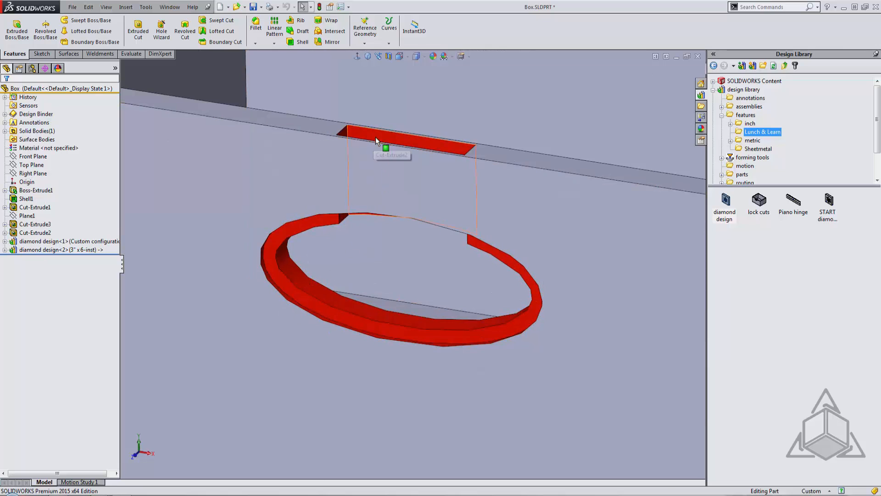
{"action": "middle_click_drag", "start_coordinate": [396, 215], "coordinate": [397, 213]}
{"action": "scroll", "coordinate": [397, 213], "scroll_direction": "up", "scroll_amount": 6}
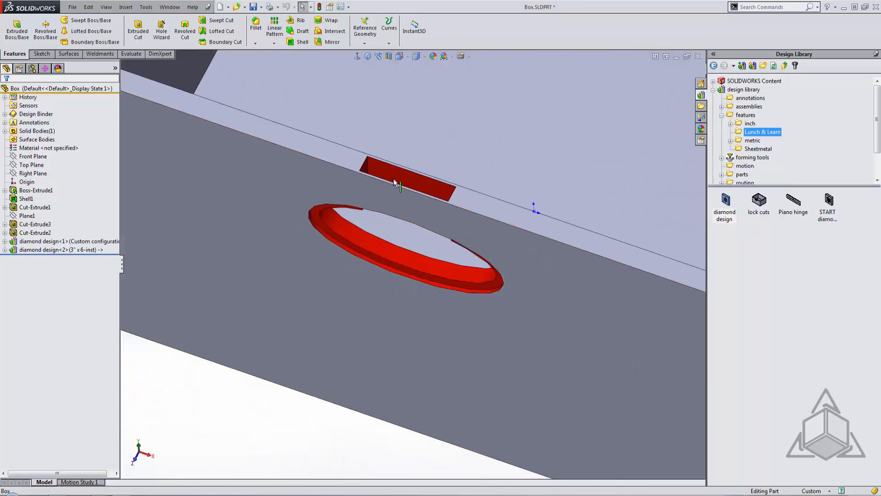
{"action": "scroll", "coordinate": [400, 214], "scroll_direction": "up", "scroll_amount": 2}
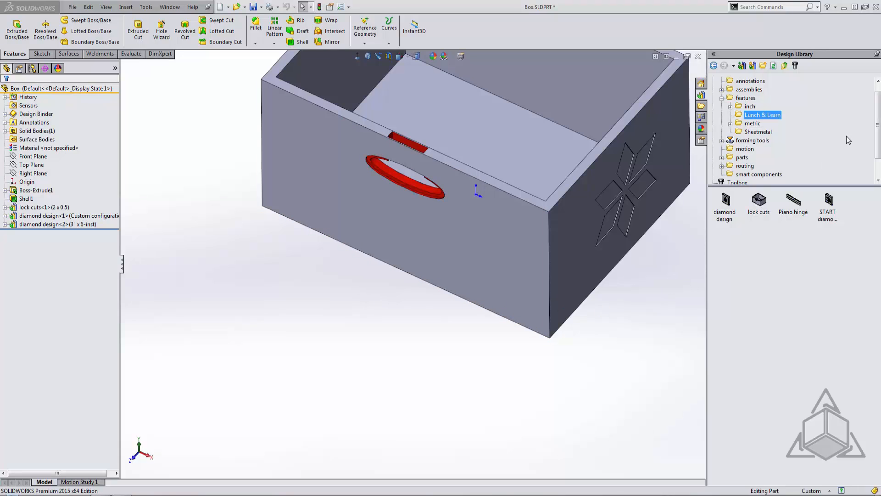
Make a drawing from the box part using a Training Templates drawing template, and place the isometric view on the sheet.
{"action": "left_click", "coordinate": [878, 80]}
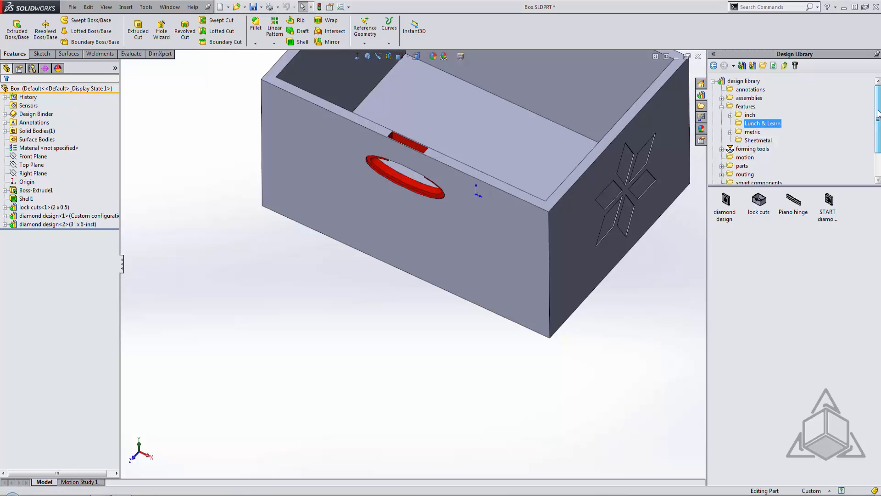
{"action": "left_click", "coordinate": [738, 90]}
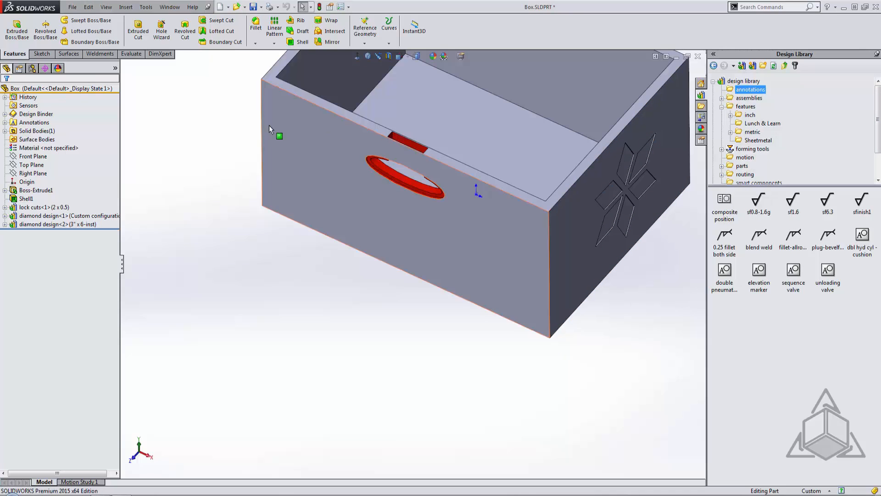
{"action": "left_click", "coordinate": [228, 7]}
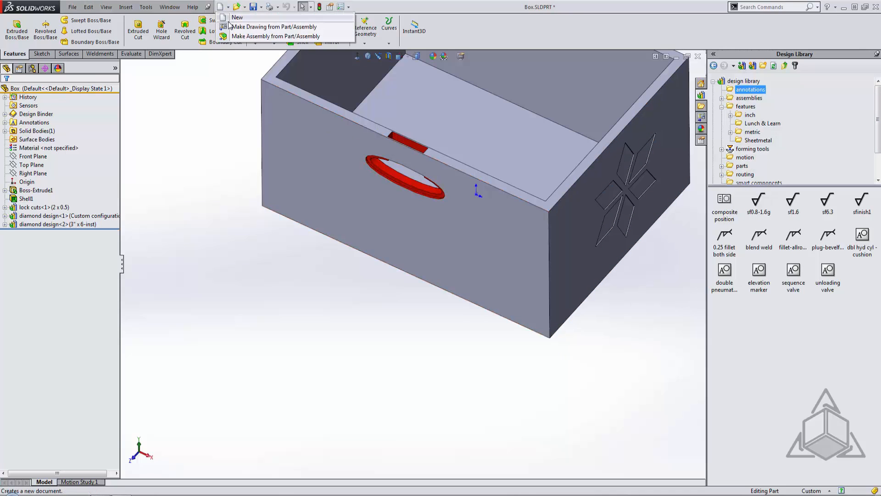
{"action": "left_click", "coordinate": [232, 26]}
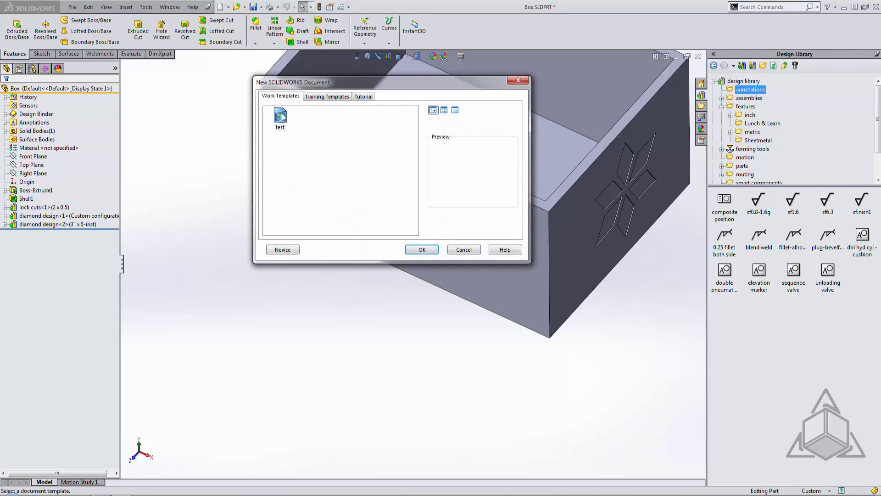
{"action": "left_click", "coordinate": [326, 97]}
{"action": "left_click", "coordinate": [281, 117]}
{"action": "left_click", "coordinate": [422, 249]}
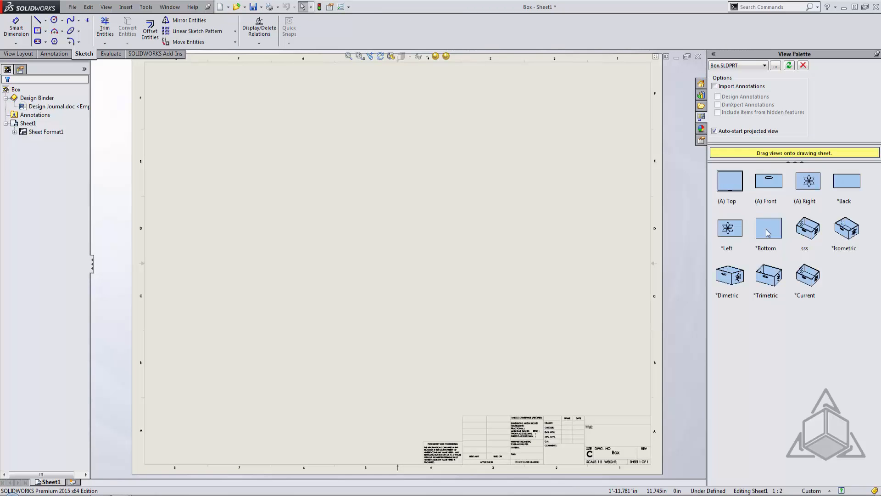
{"action": "left_click_drag", "start_coordinate": [838, 233], "coordinate": [386, 211]}
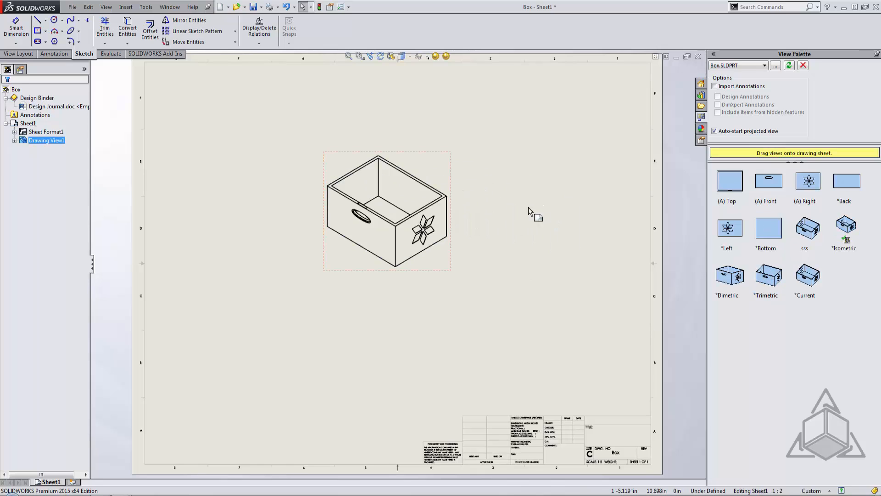
Insert the sf0.8-1.6g surface finish symbol on the box view and the elevation marker block beside it from the design library's annotations.
{"action": "left_click", "coordinate": [701, 95]}
{"action": "left_click", "coordinate": [741, 90]}
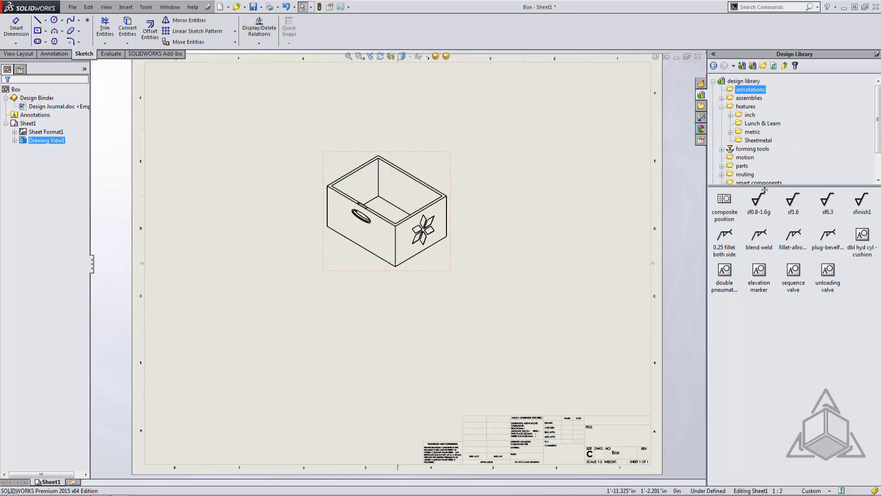
{"action": "mouse_move", "coordinate": [758, 207]}
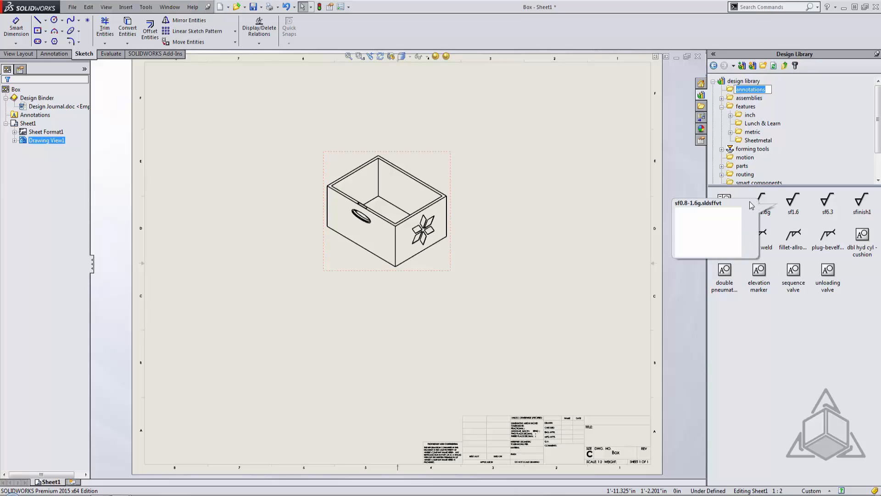
{"action": "mouse_move", "coordinate": [755, 204]}
{"action": "left_mouse_down"}
{"action": "mouse_move", "coordinate": [473, 204]}
{"action": "mouse_move", "coordinate": [426, 179]}
{"action": "mouse_move", "coordinate": [416, 183]}
{"action": "left_mouse_up"}
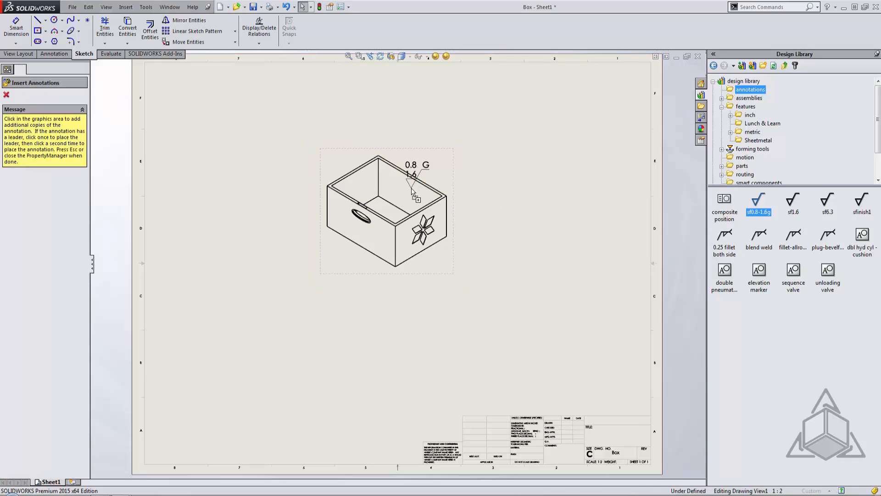
{"action": "left_click_drag", "start_coordinate": [759, 271], "coordinate": [505, 213]}
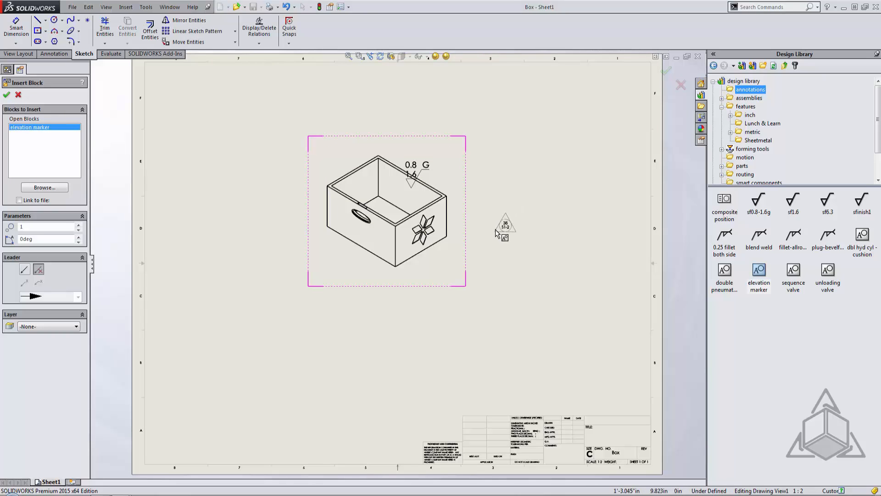
Place one elevation marker block on the empty sheet area beside the isometric box view and end the block insertion.
{"action": "left_click", "coordinate": [497, 219]}
{"action": "scroll", "coordinate": [516, 248], "scroll_direction": "down", "scroll_amount": 5}
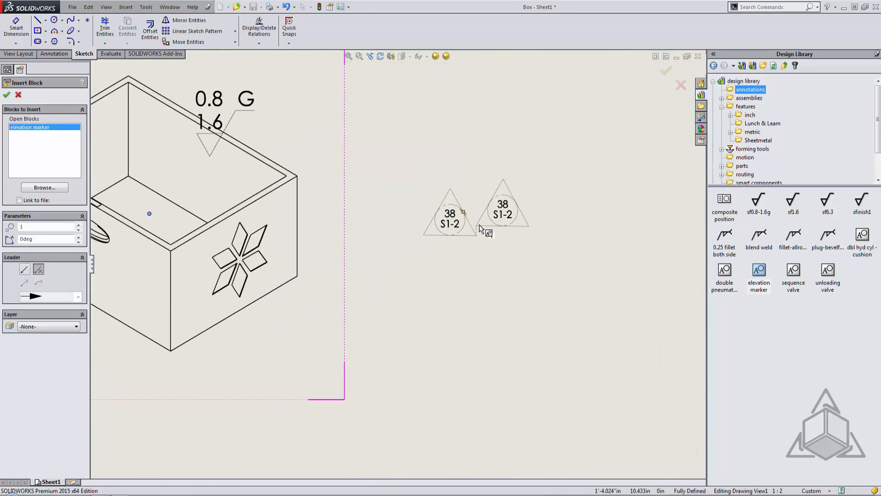
{"action": "key", "text": "Escape"}
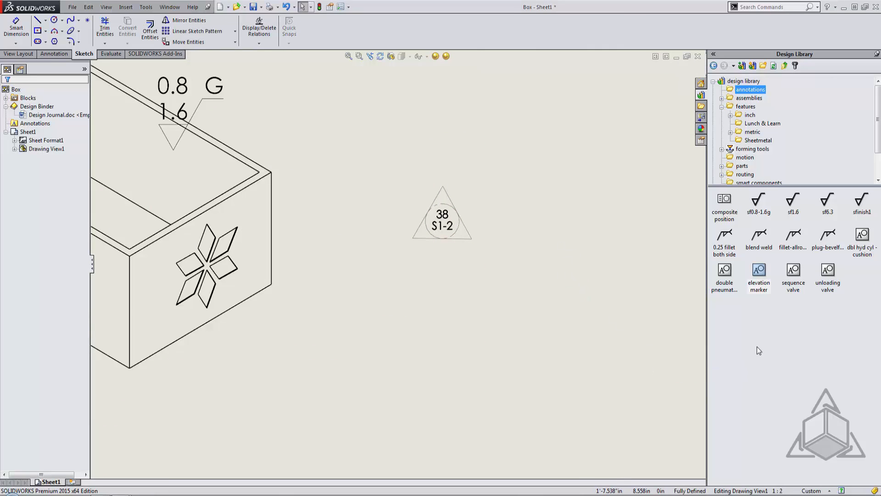
Examine the design library's sample mold action components, inch feature and forming tool categories, and motion elements.
{"action": "left_click", "coordinate": [722, 98]}
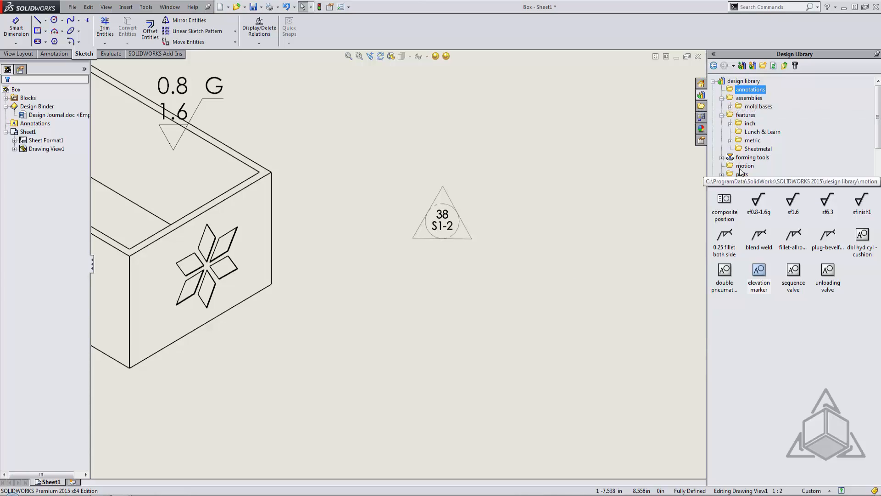
{"action": "left_click", "coordinate": [730, 106]}
{"action": "left_click", "coordinate": [767, 115]}
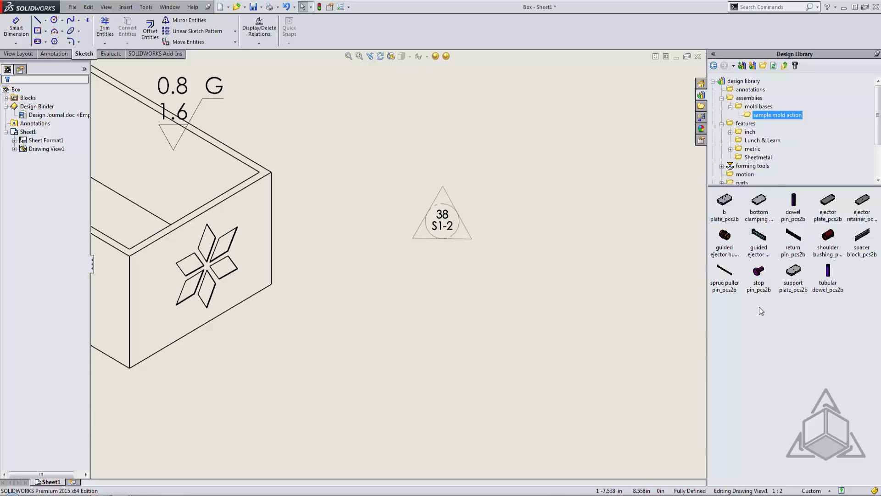
{"action": "left_click", "coordinate": [730, 133]}
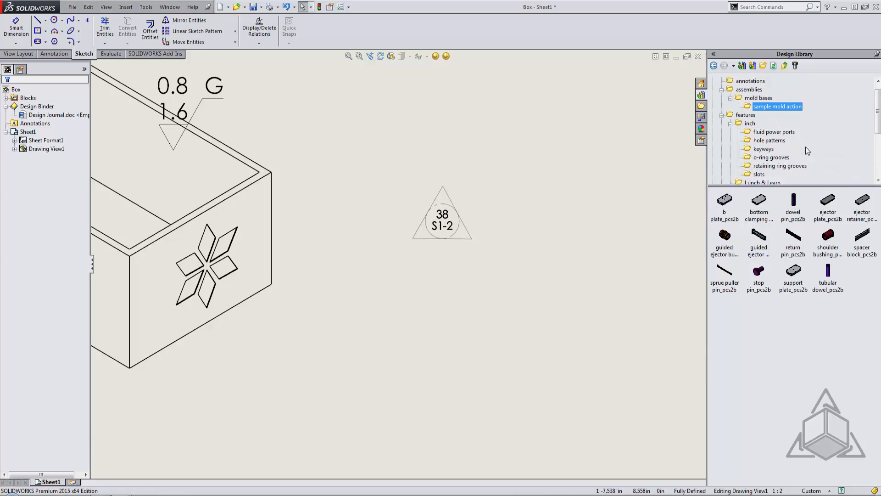
{"action": "left_click", "coordinate": [722, 115]}
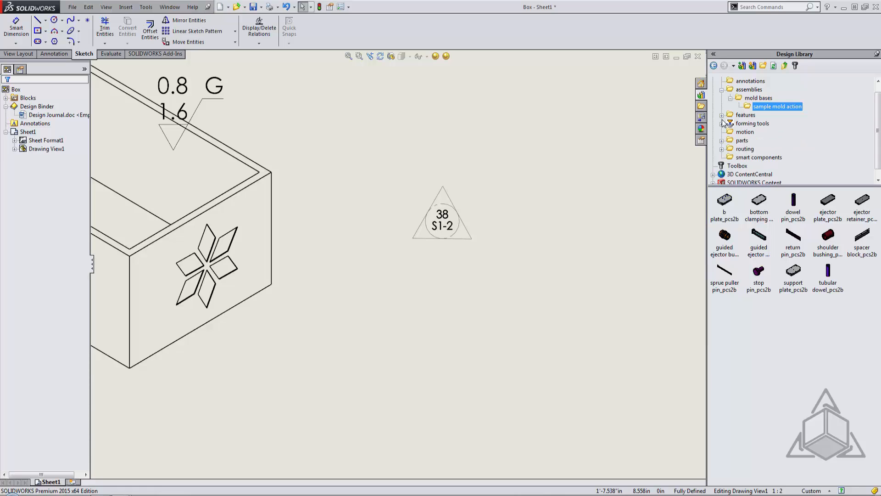
{"action": "left_click", "coordinate": [721, 123]}
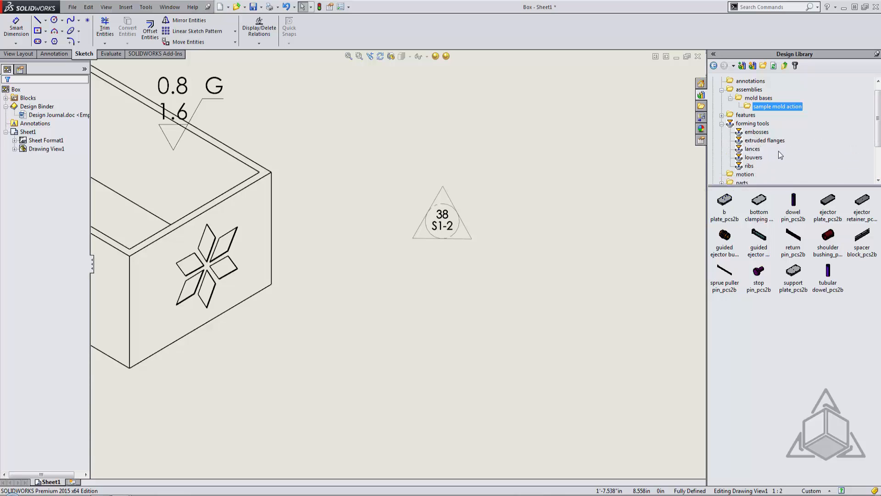
{"action": "left_click", "coordinate": [721, 123]}
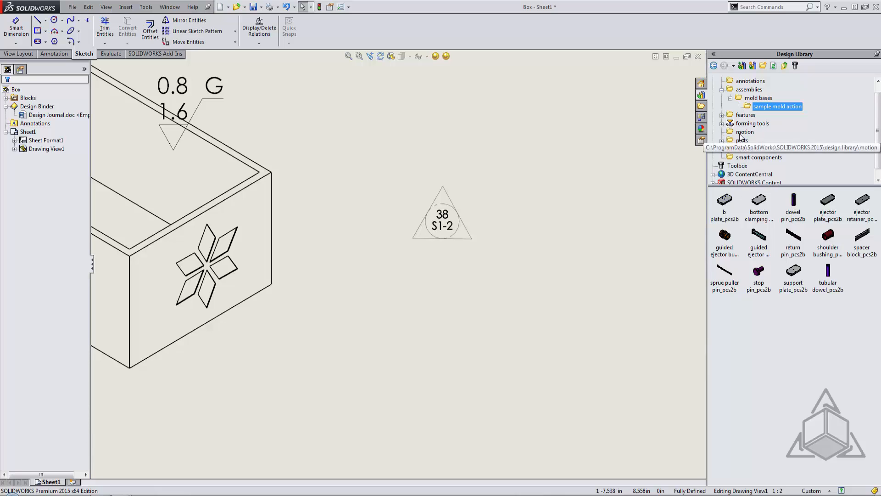
{"action": "left_click", "coordinate": [744, 132]}
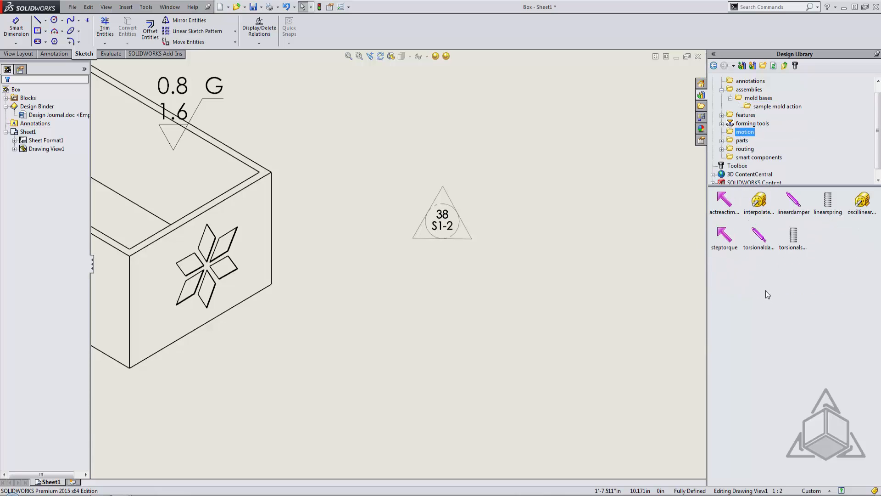